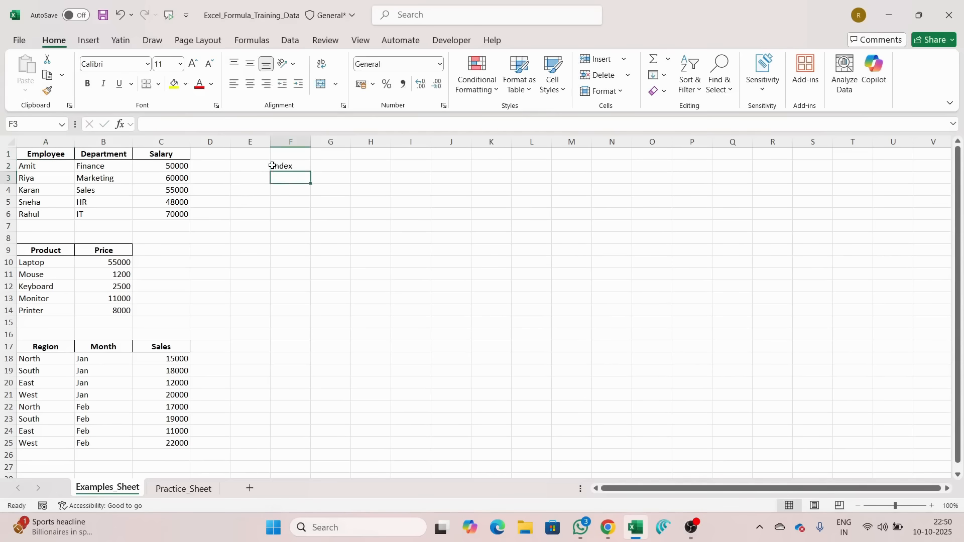
Review the employee table in A1:C6 on Examples_Sheet and look over the data on Practice_Sheet
click(273, 168)
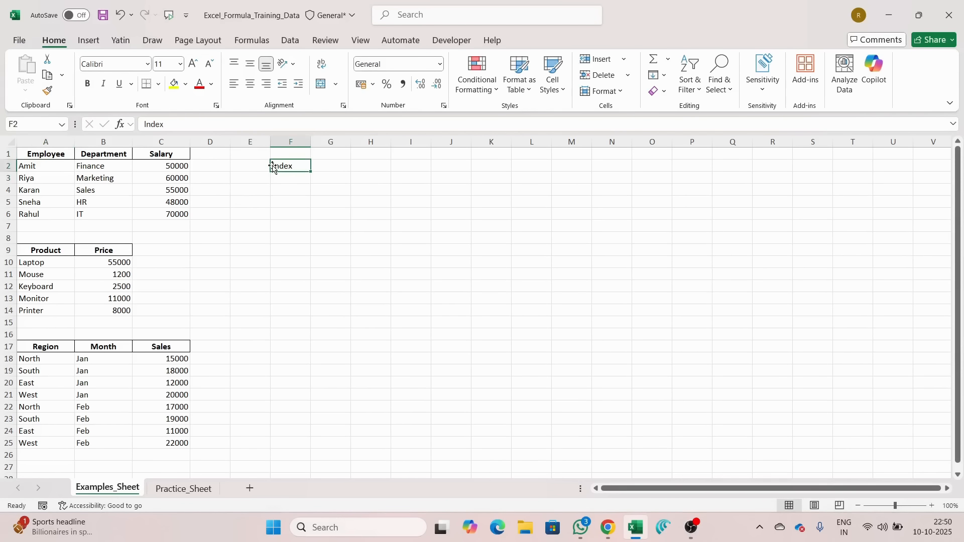
key(ctrl+Left)
key(Up)
key(ctrl+Left)
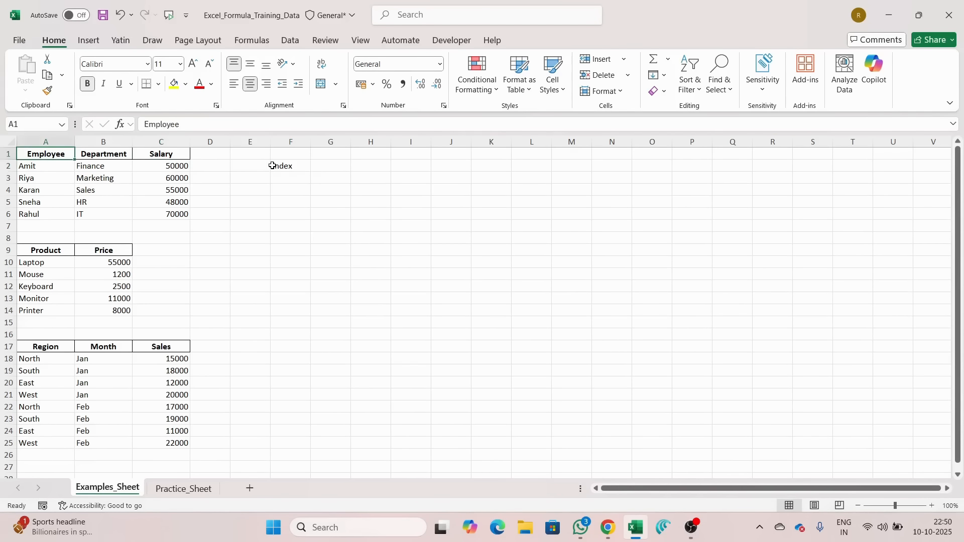
key(ctrl+shift+Down)
key(ctrl+shift+Right)
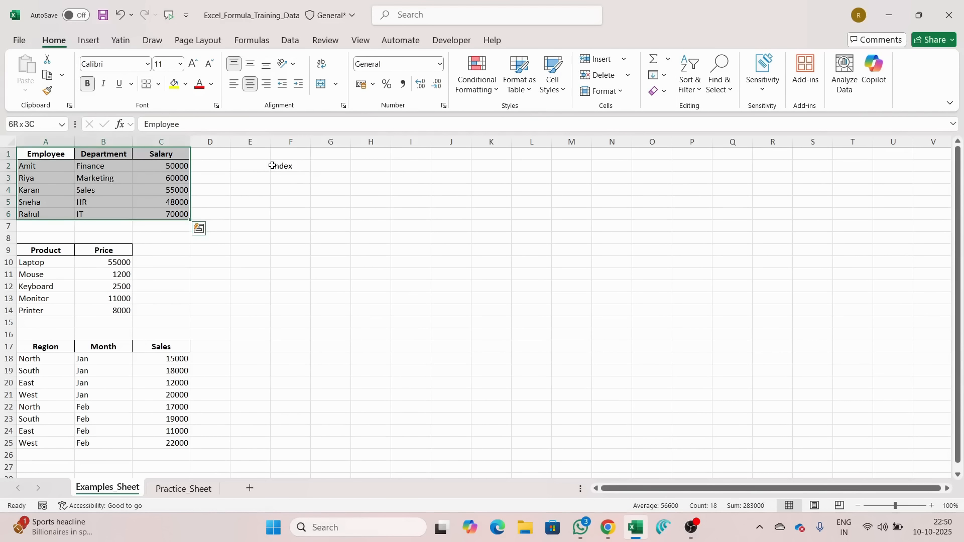
key(ctrl+Page_Down)
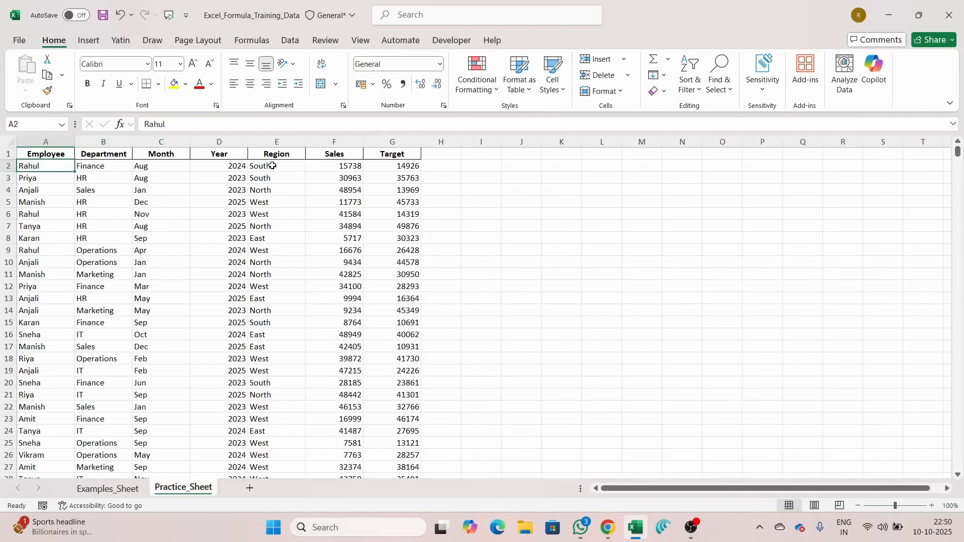
key(ctrl+Page_Up)
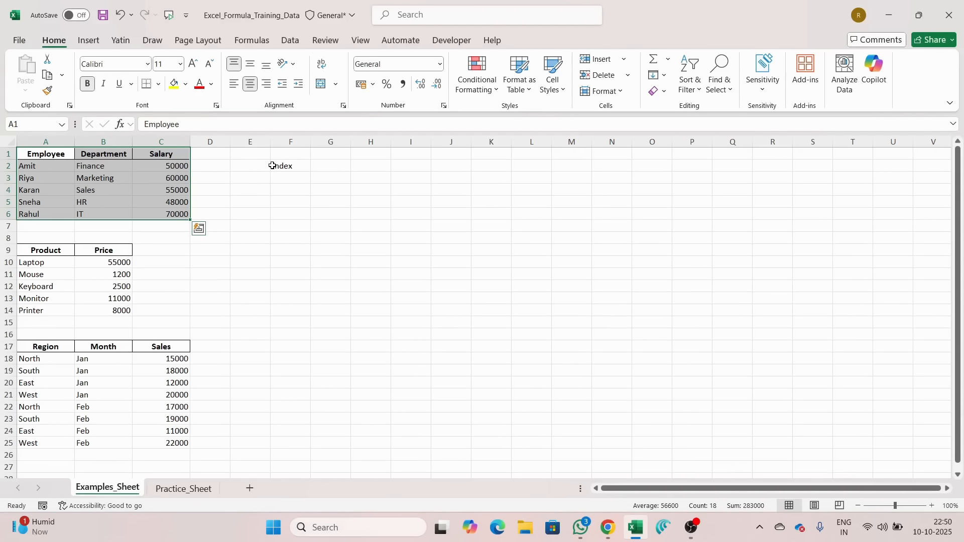
Examine the extent of the employee table and locate the cell in its third row and second column
key(Left)
key(Right)
key(Left)
key(ctrl+shift+Down)
key(ctrl+shift+Right)
key(Down)
key(Down)
key(shift+space)
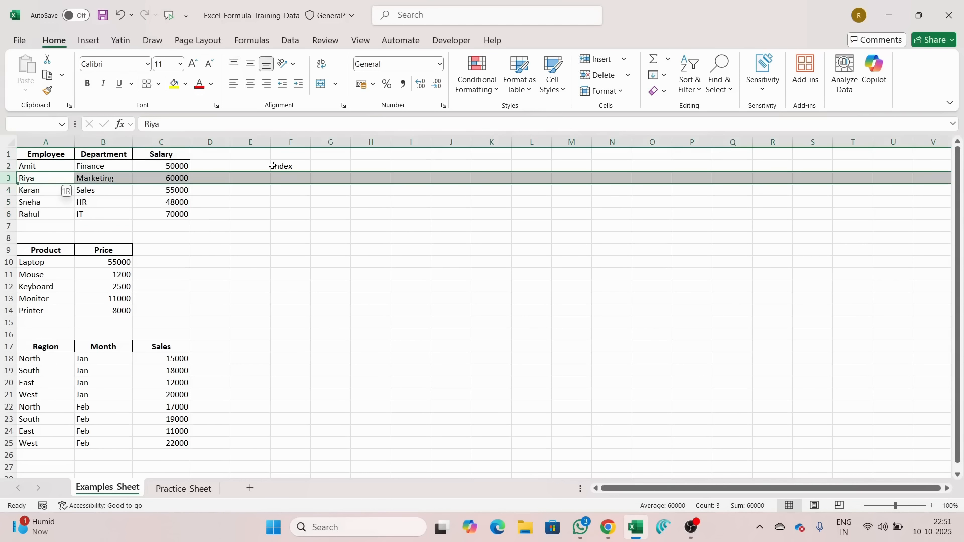
key(Right)
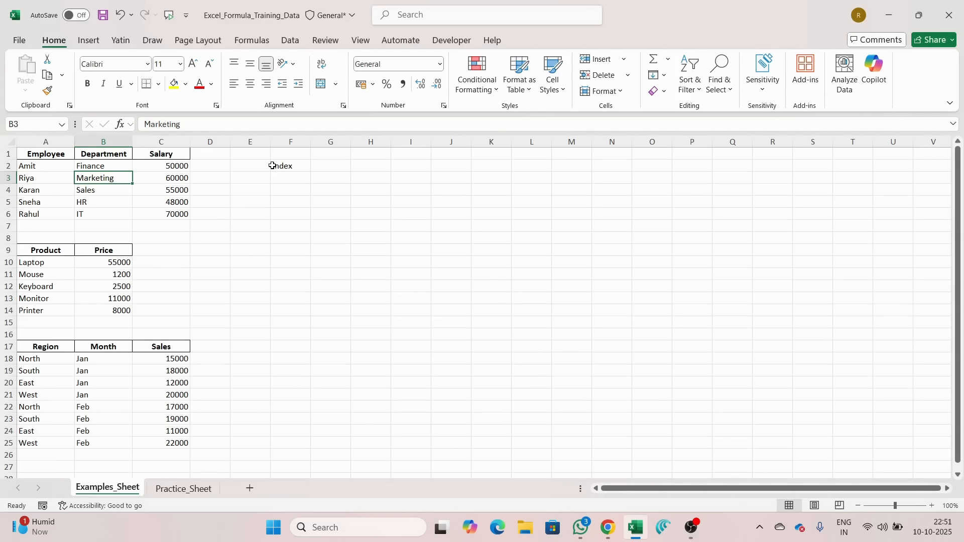
Start an INDEX formula in cell F2 with the employee table $A$1:$C$6 as an absolute array reference
key(Right)
key(Right)
key(Right)
key(Right)
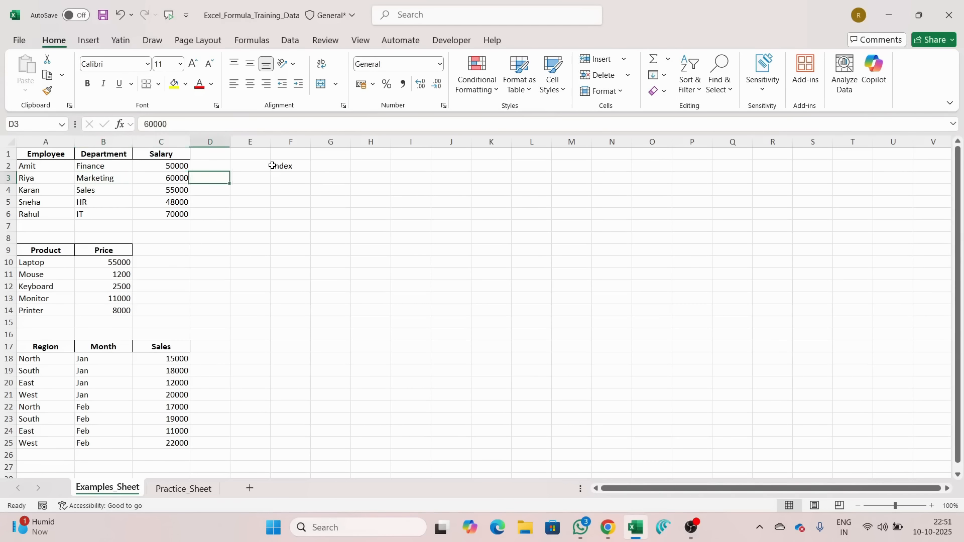
key(Up)
text(=)
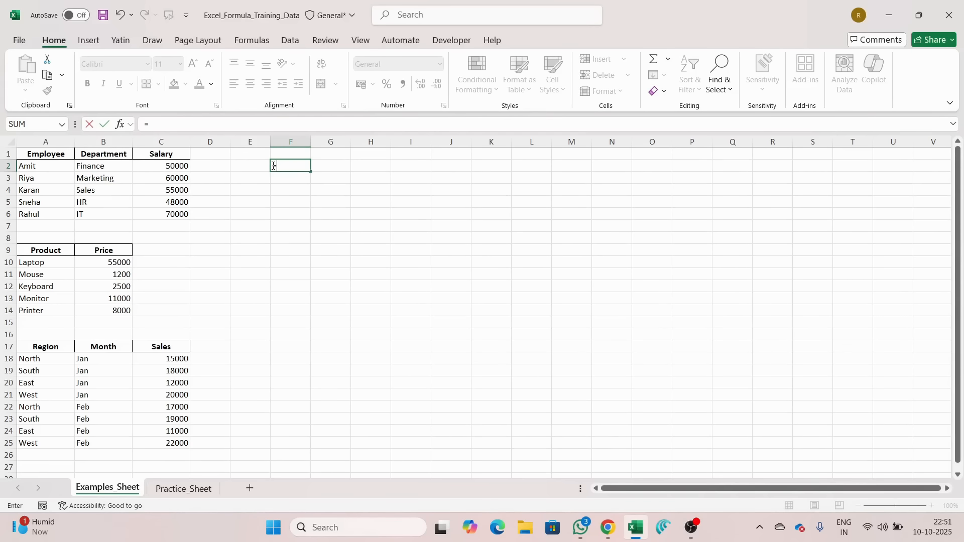
text(ind)
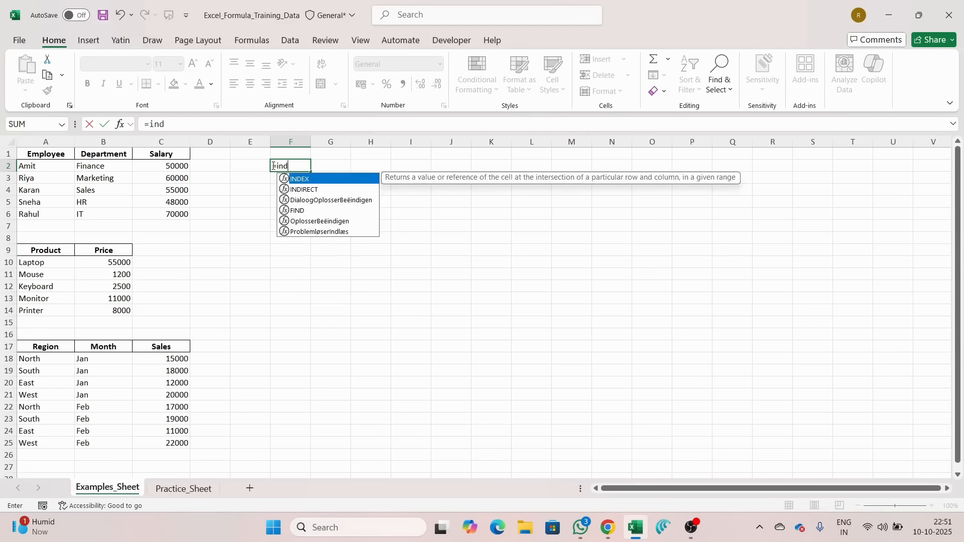
key(Tab)
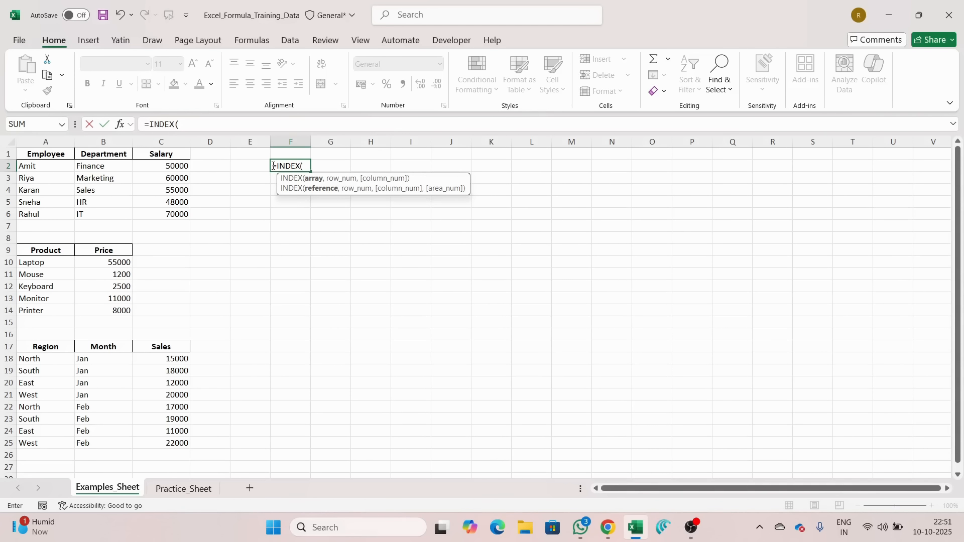
key(ctrl+Left)
key(ctrl+Left)
key(Up)
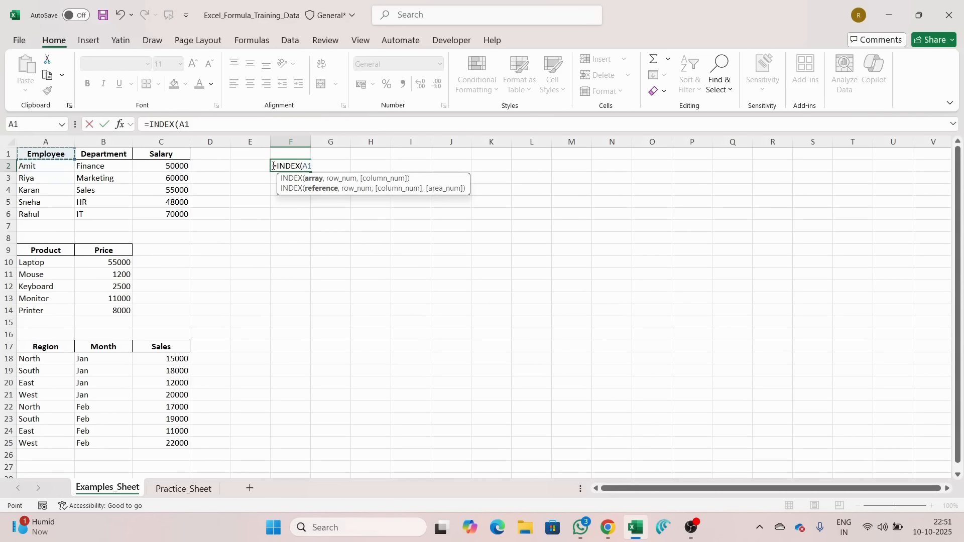
key(ctrl+shift+Down)
key(ctrl+shift+Right)
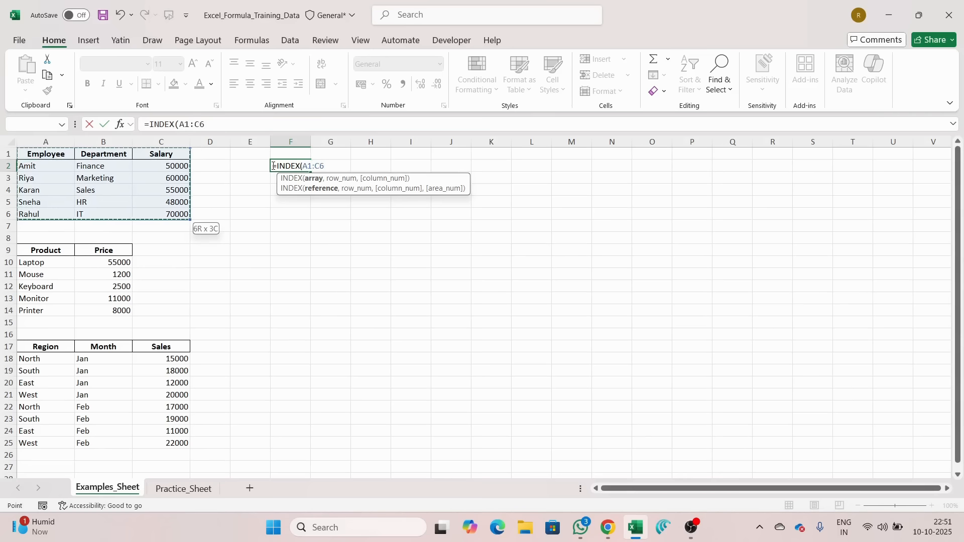
key(F4)
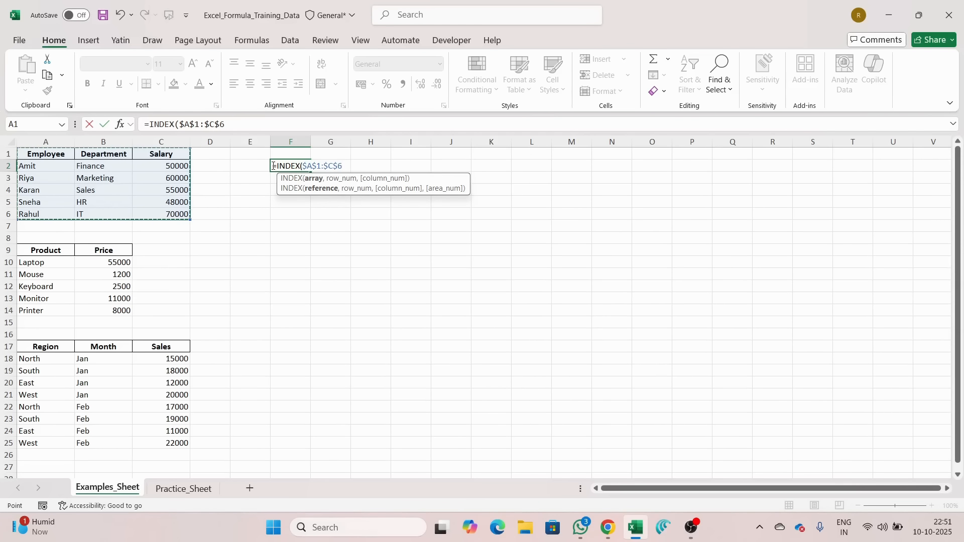
Complete the INDEX formula in F2 with row number 3 and column number 2
text(,)
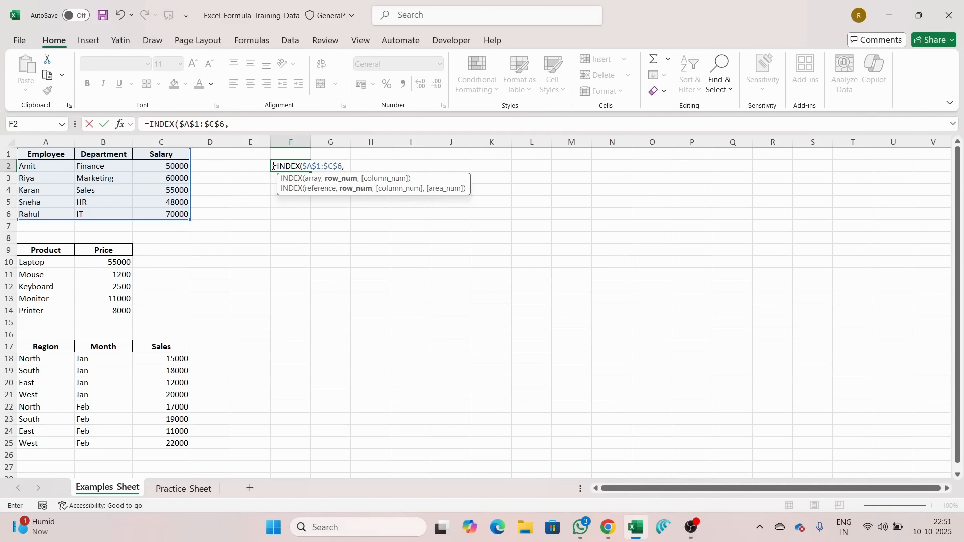
text(3,2)
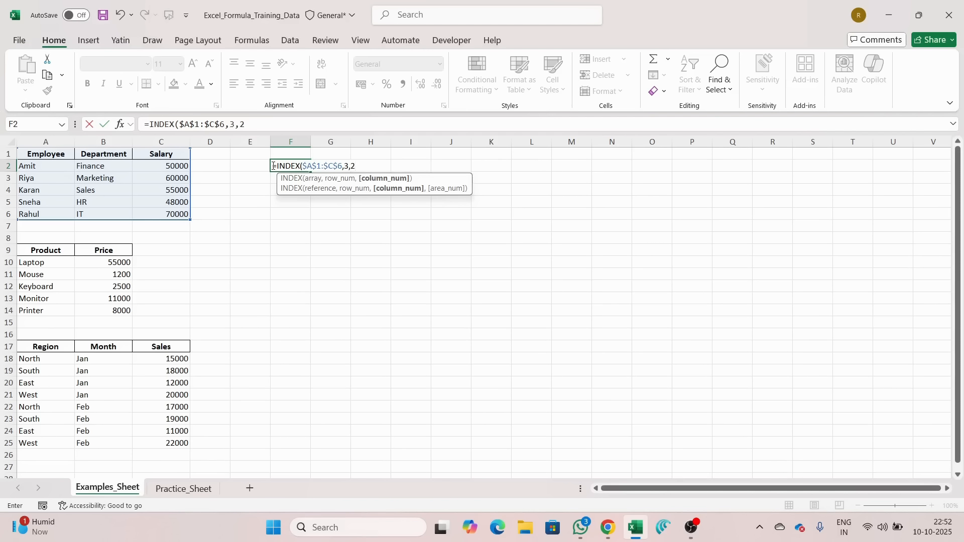
text())
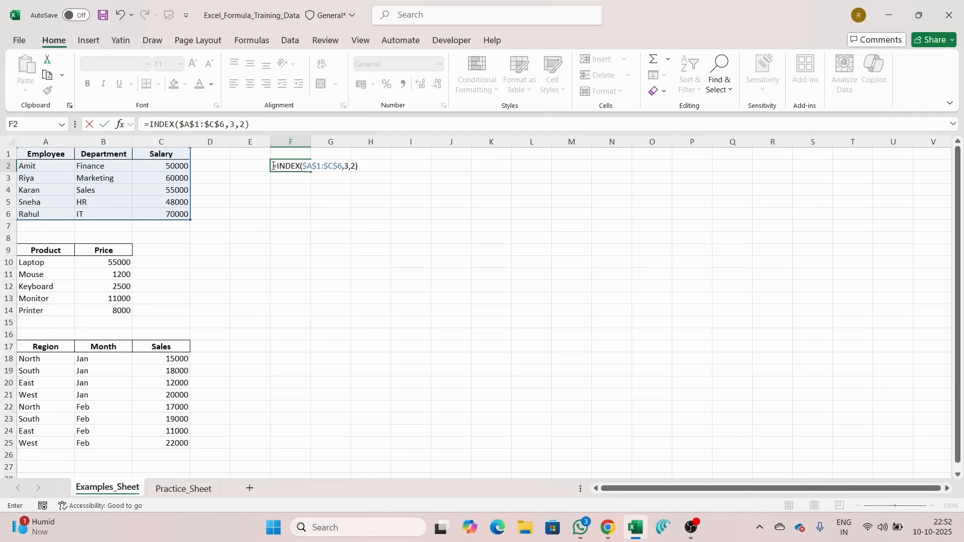
key(Return)
click(272, 167)
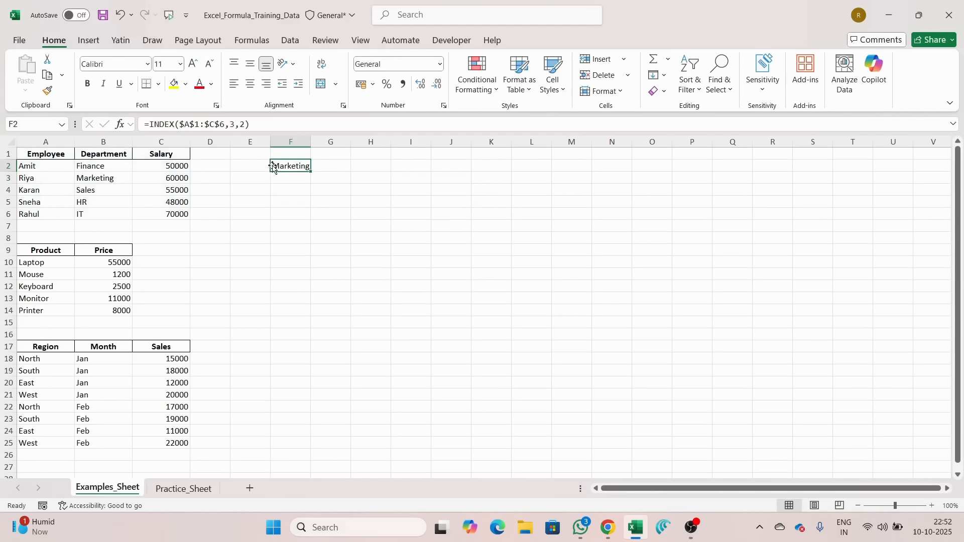
Check the INDEX result against the department in cell B3 of the employee table
key(Left)
key(Left)
key(Left)
key(Left)
key(Down)
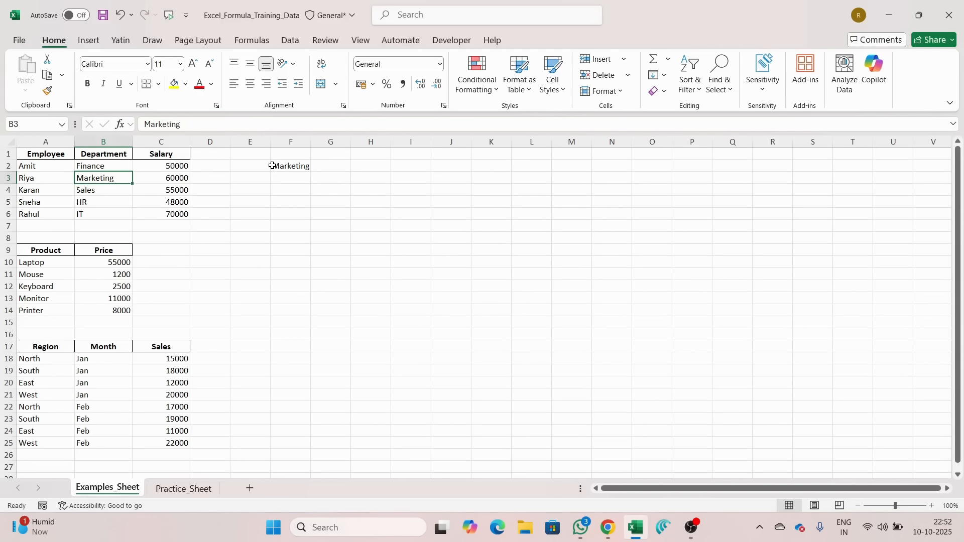
key(Right)
key(Right)
key(Right)
key(Right)
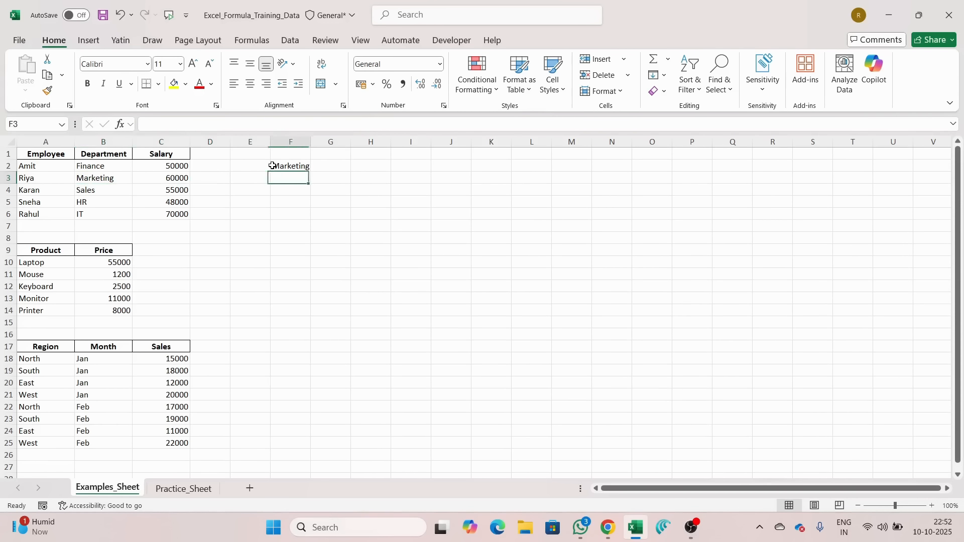
key(Down)
key(Down)
key(Down)
key(Left)
key(Left)
key(Left)
key(Down)
key(Left)
key(Down)
key(Down)
key(Down)
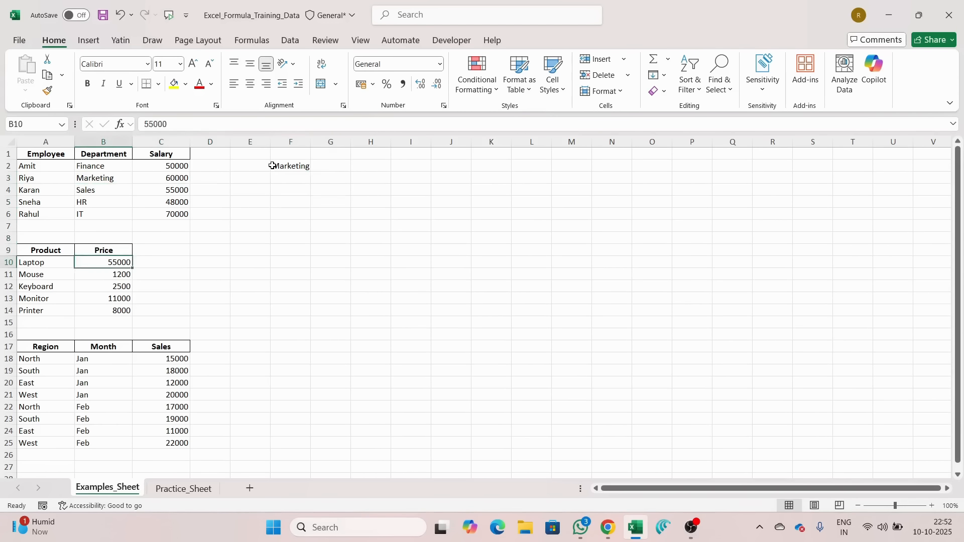
key(Right)
key(Right)
key(Right)
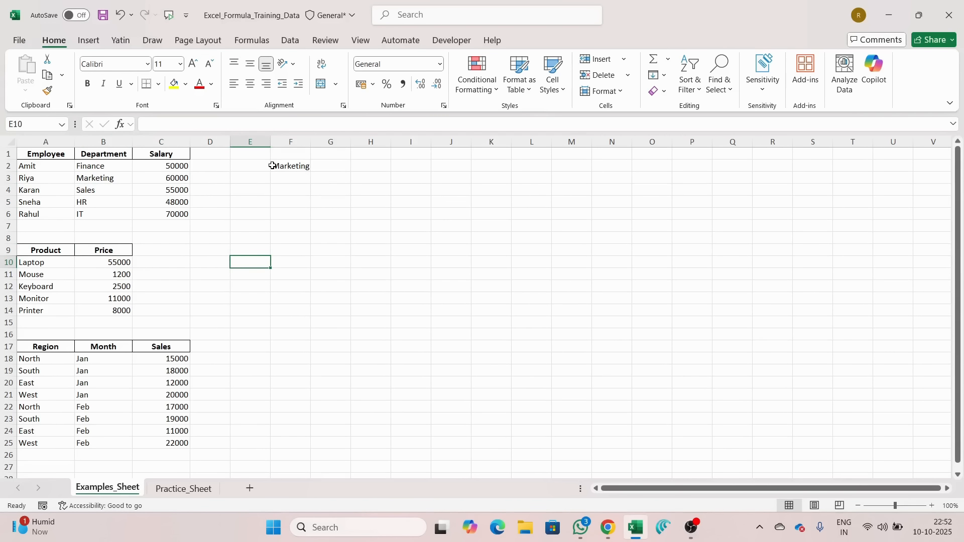
key(shift+Up)
key(shift+Down)
key(shift+Down)
key(shift+Down)
key(shift+Down)
key(Up)
key(shift+Right)
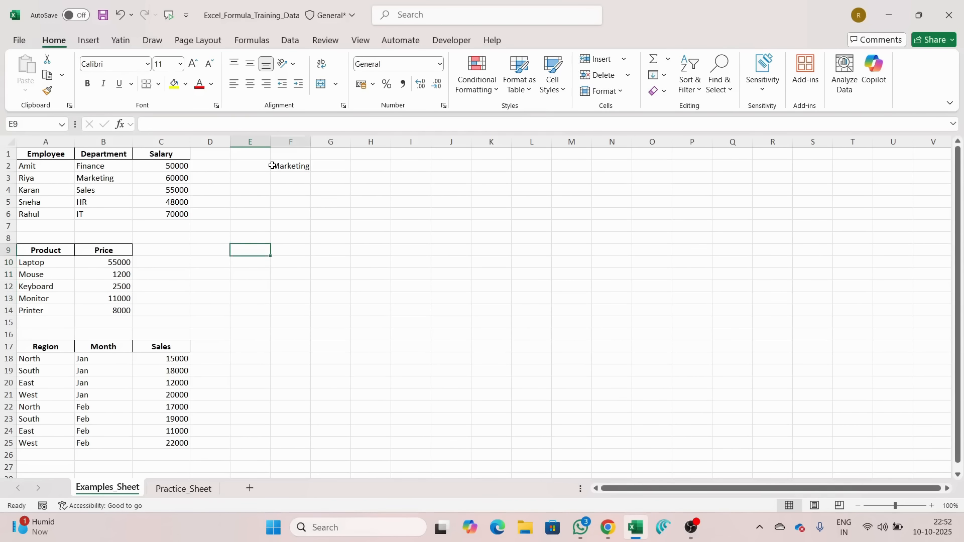
key(shift+Right)
key(shift+Right)
key(shift+Right)
key(shift+Left)
key(shift+Left)
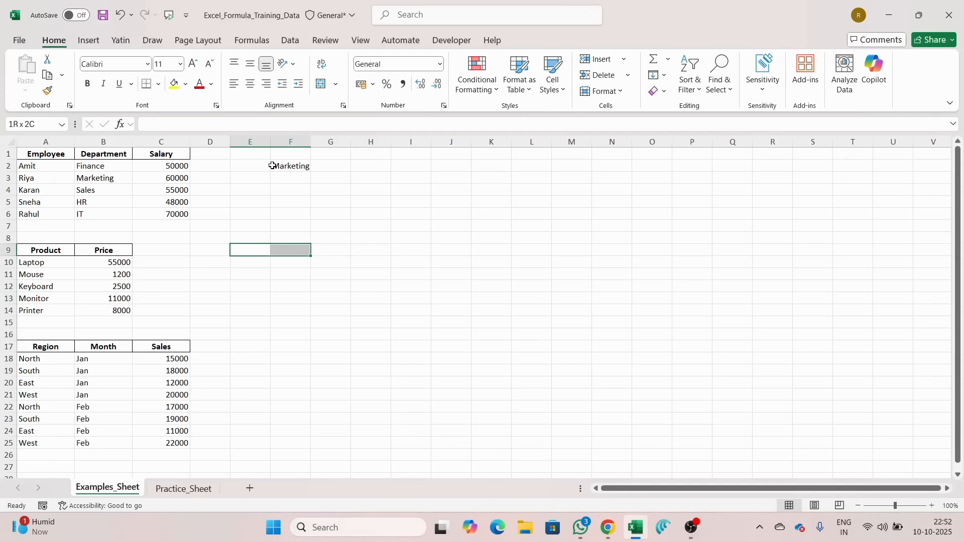
key(shift+Right)
key(shift+Left)
key(Right)
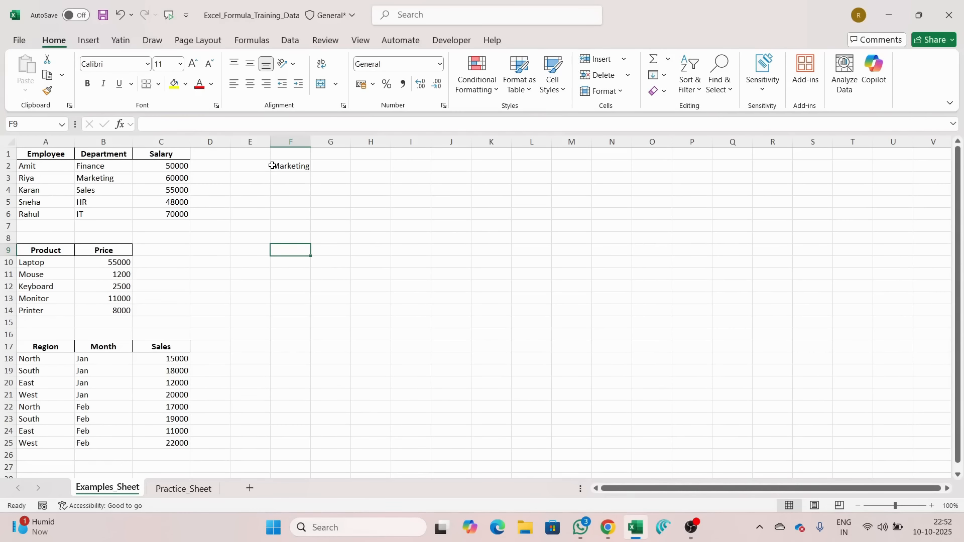
Revisit the source cell at row 3, column 2 of the employee table
key(ctrl+Up)
key(ctrl+Left)
key(ctrl+Up)
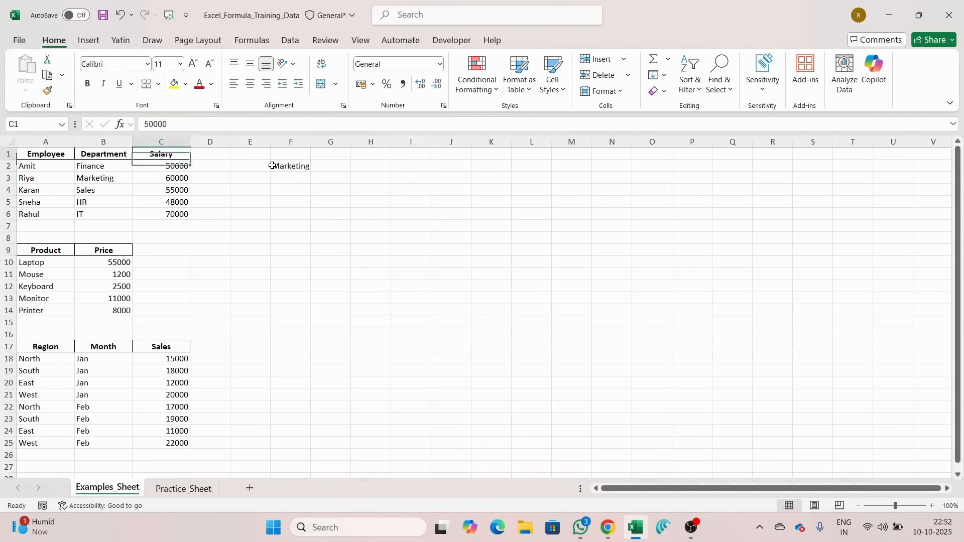
key(ctrl+Left)
key(Right)
key(Down)
key(Down)
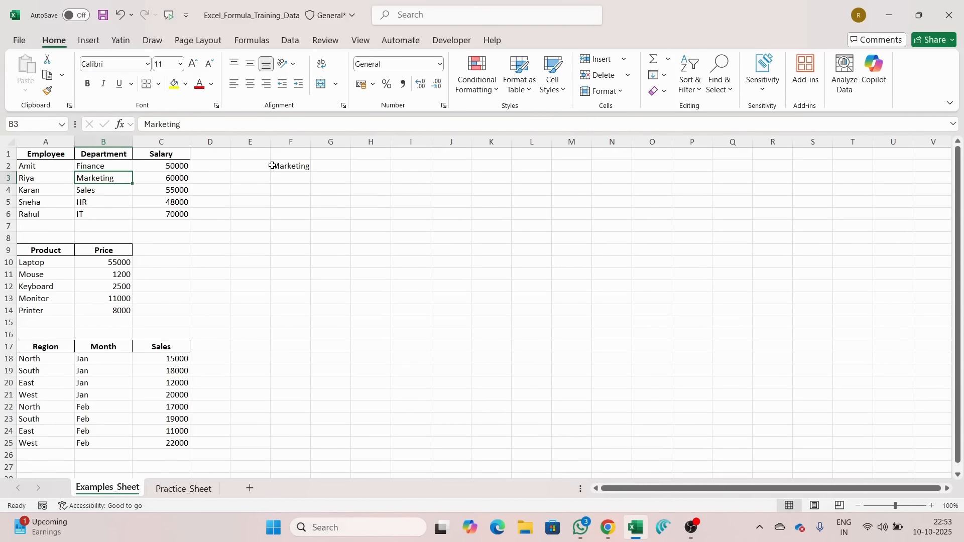
Examine the product table in A9:B14 and its Product column A9:A14
key(Down)
key(Down)
key(Down)
key(Down)
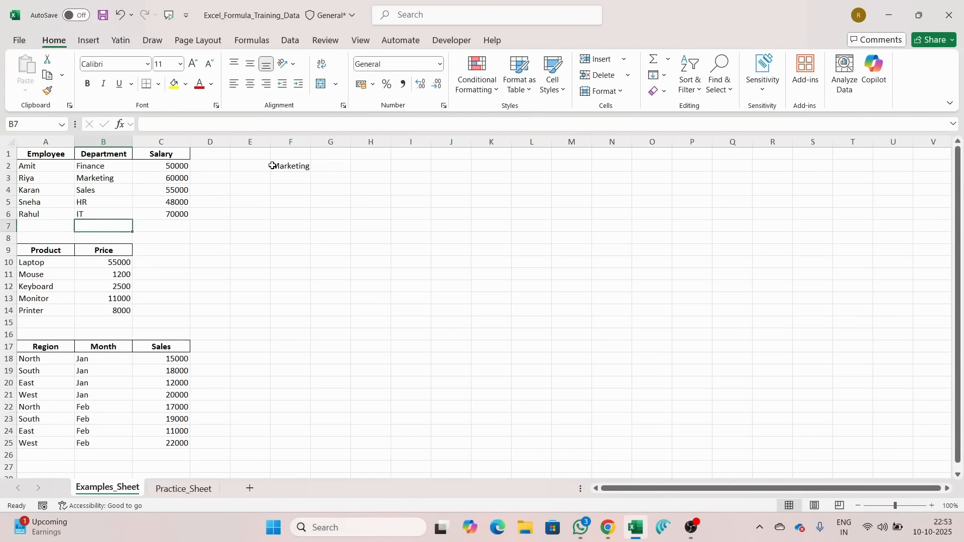
key(Left)
key(Down)
key(Down)
key(ctrl+a)
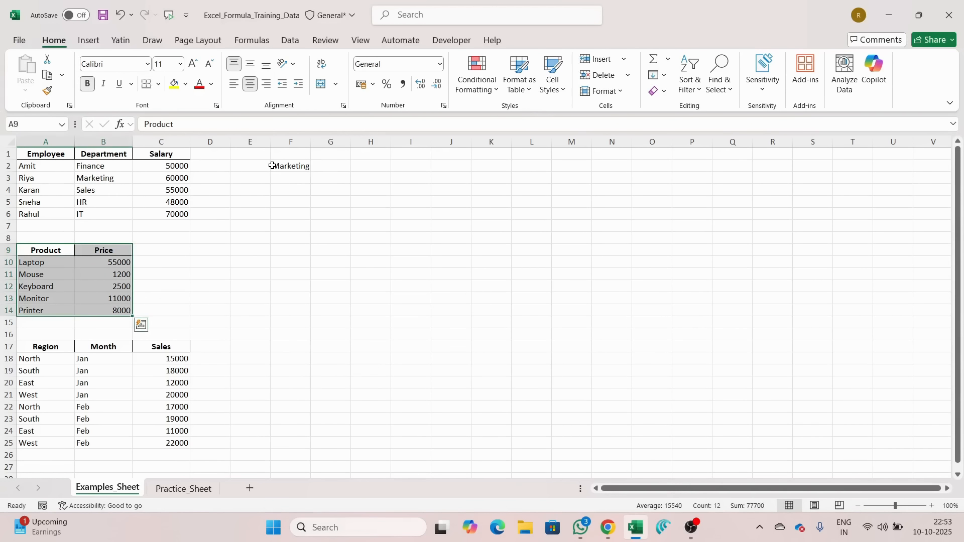
key(Left)
key(ctrl+shift+Down)
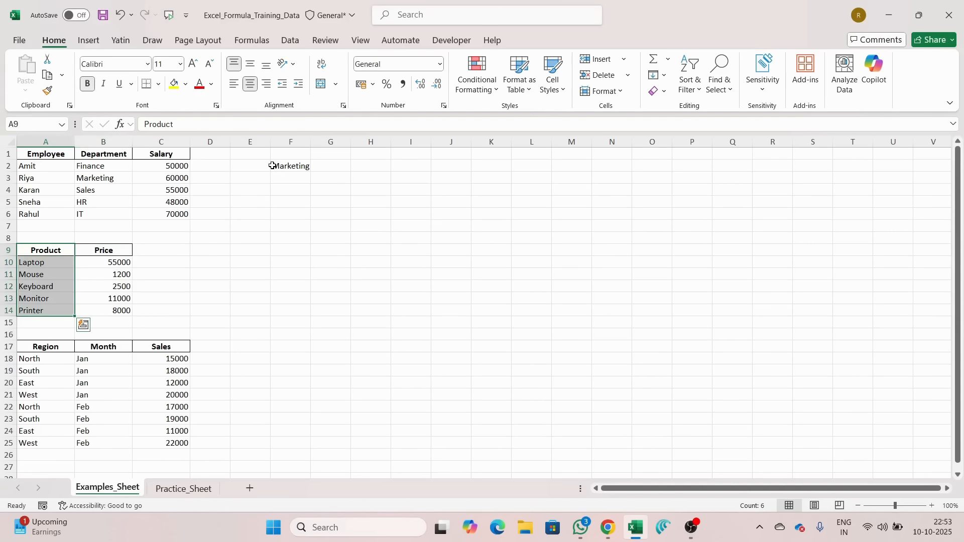
Start a MATCH formula in cell F10, beside the product table
key(Down)
key(Right)
key(Right)
key(Right)
key(Right)
key(Right)
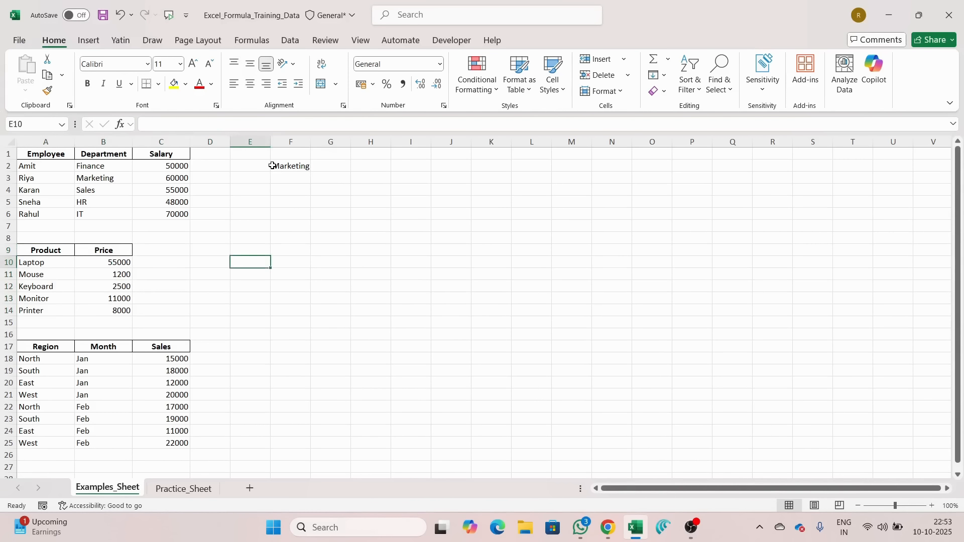
text(=m)
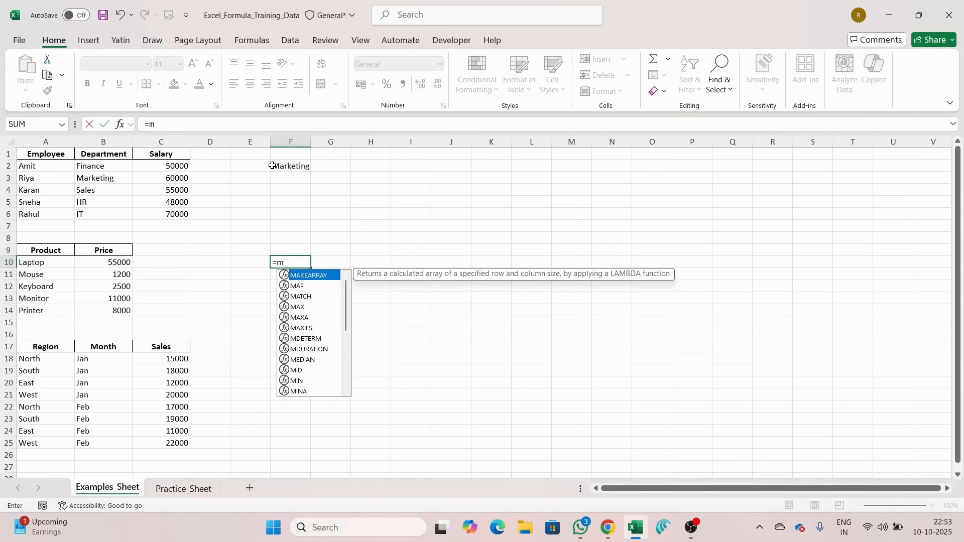
text(at)
key(Tab)
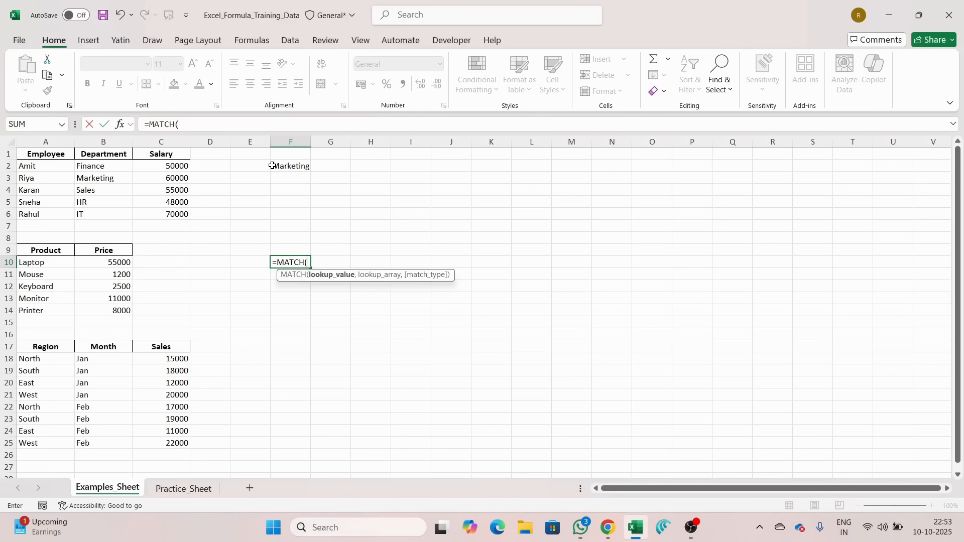
Use the Keyboard cell A12 as the lookup value of the MATCH formula
key(Left)
key(Left)
key(Left)
key(Left)
key(Left)
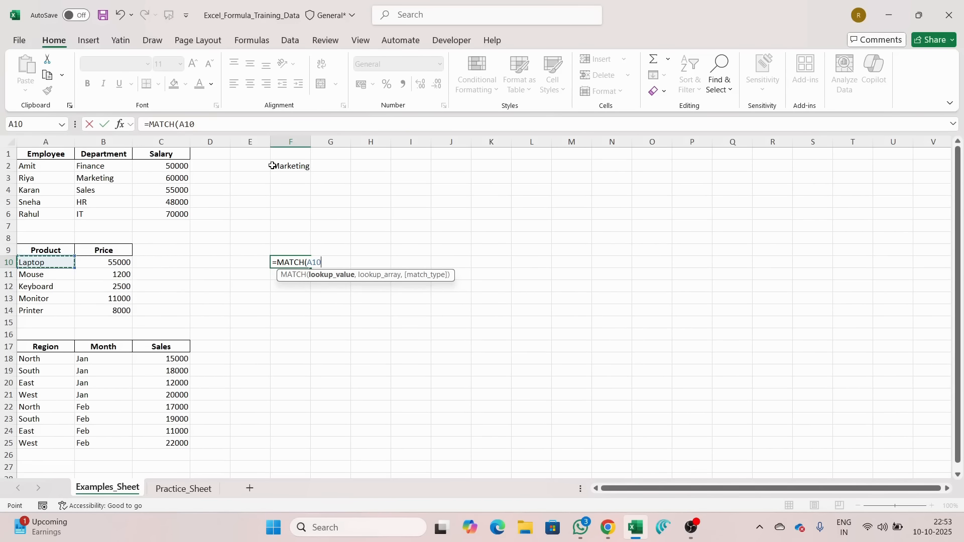
key(Down)
key(Down)
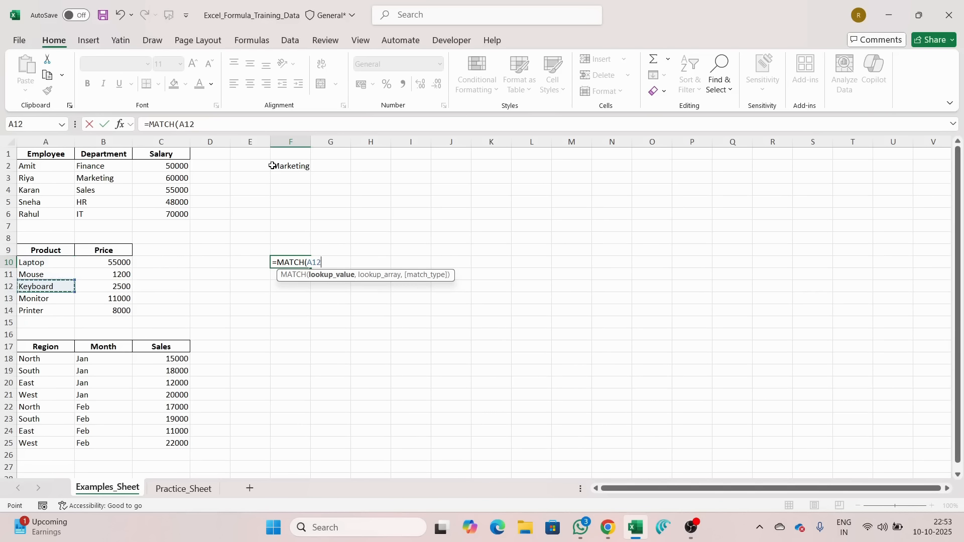
text(,)
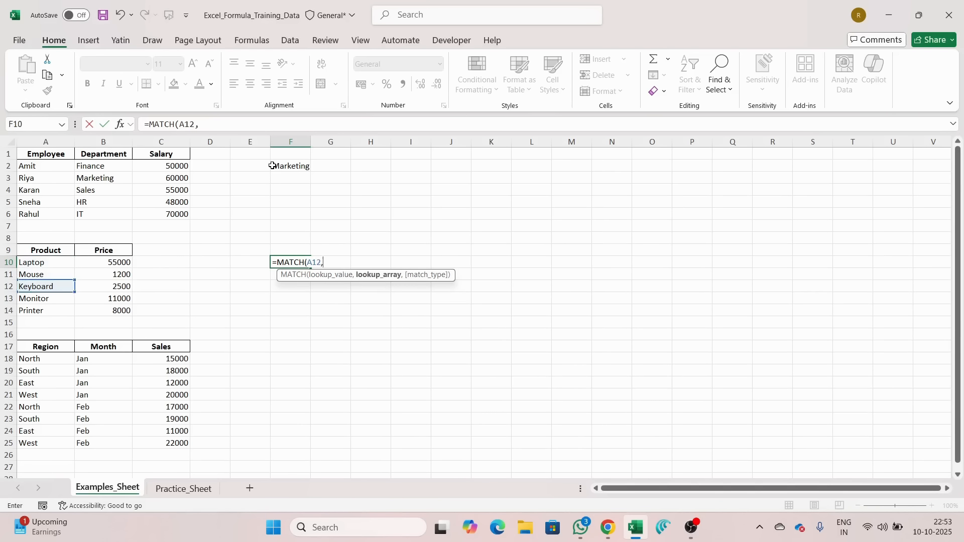
Complete the MATCH formula with lookup array A9:A14 and match type 0 for an exact match
key(ctrl+Left)
key(ctrl+Left)
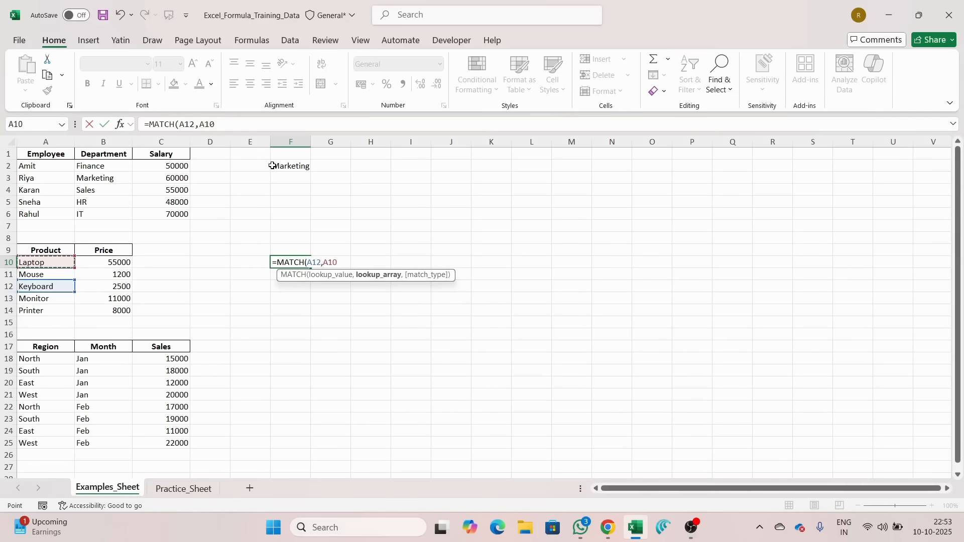
key(Up)
key(ctrl+shift+Down)
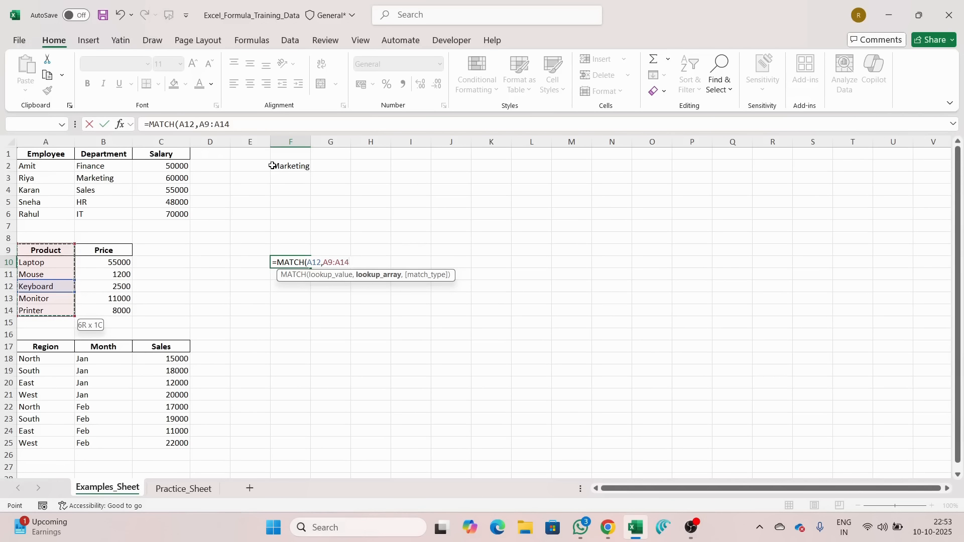
text(,)
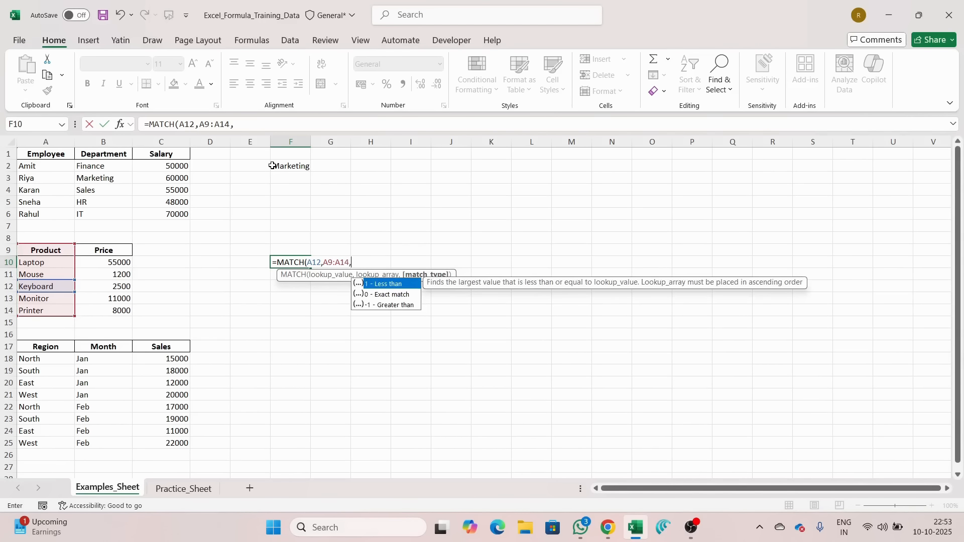
text(0)
key(BackSpace)
text(0))
key(Return)
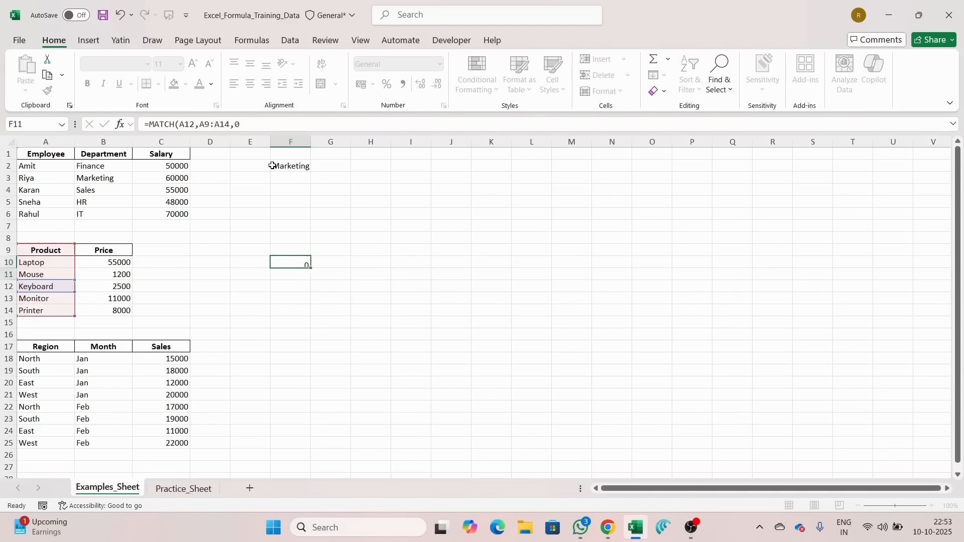
Review the MATCH formula in F10 and its lookup range A9:A14 in the product table
key(Up)
key(F2)
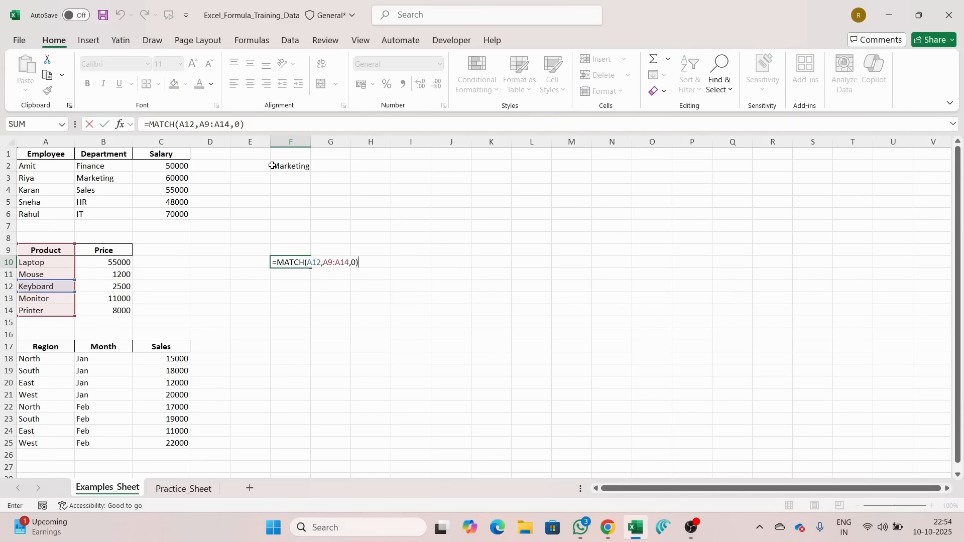
key(Escape)
key(Left)
key(Left)
key(Left)
key(Left)
key(Left)
key(Up)
key(shift+Down)
key(shift+Down)
key(shift+Down)
key(shift+Down)
key(shift+Down)
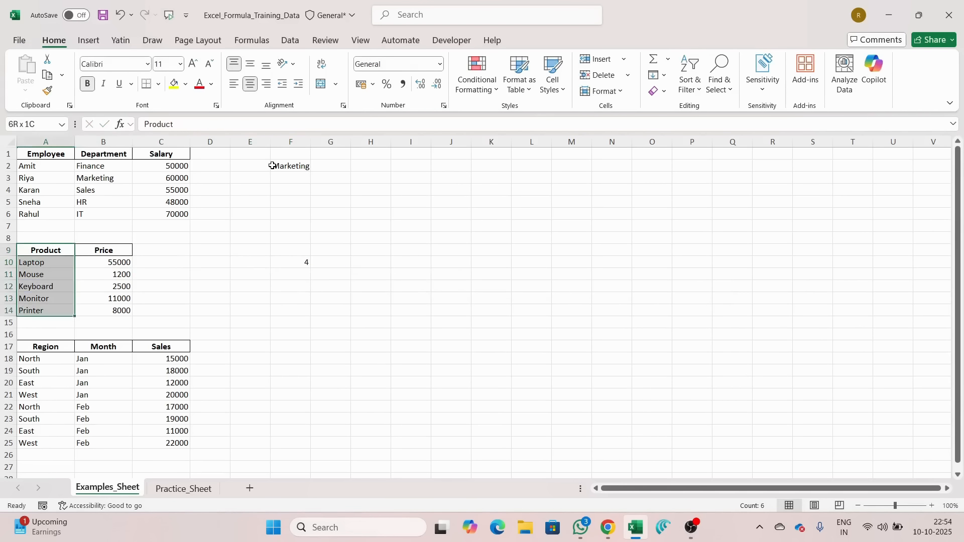
Compare the MATCH result in F10 with the entries of the product table
key(Right)
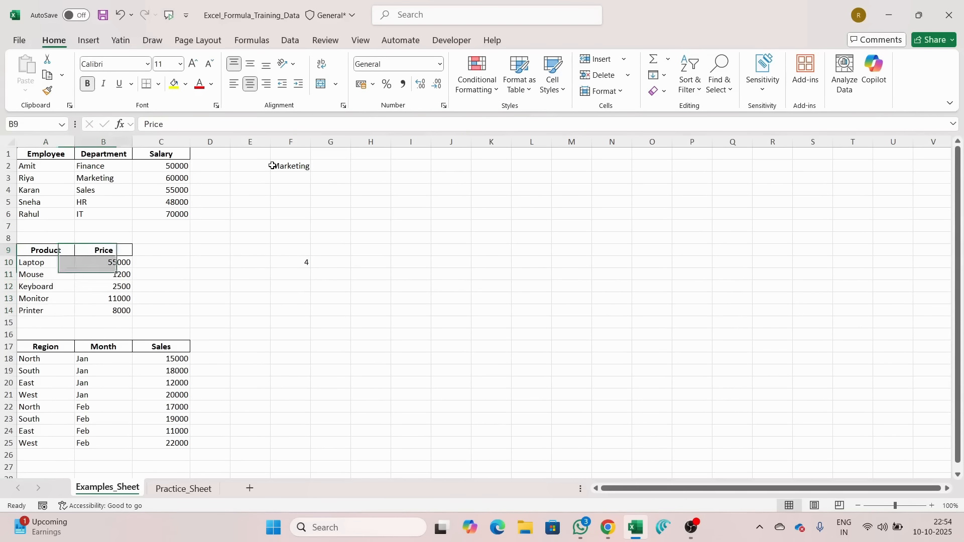
key(Right)
key(Right)
key(Down)
key(Right)
key(Right)
key(Left)
key(Left)
key(Left)
key(Left)
key(Left)
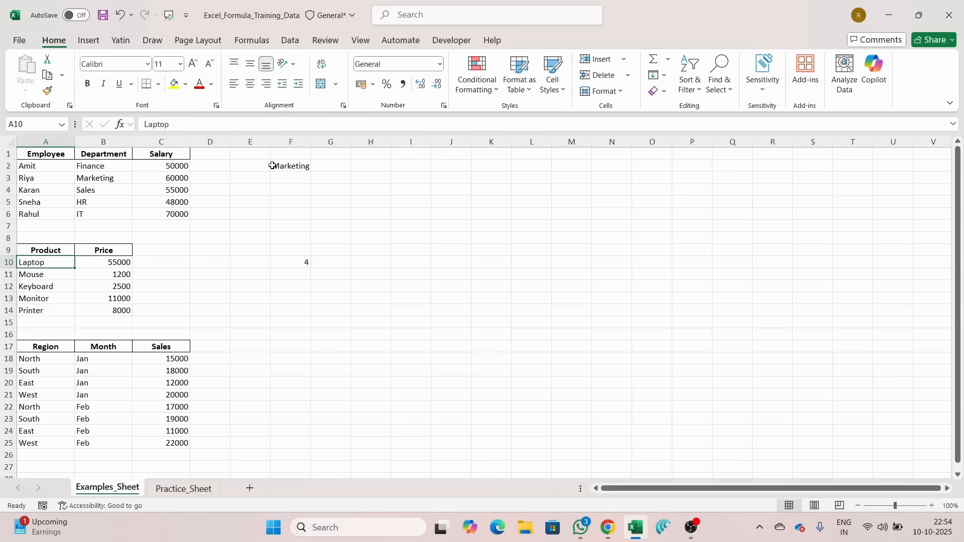
Count the positions down the Product column from the header in A9 to Keyboard in A12
key(Up)
key(shift+Down)
key(shift+Down)
key(shift+Down)
key(shift+Down)
key(shift+Down)
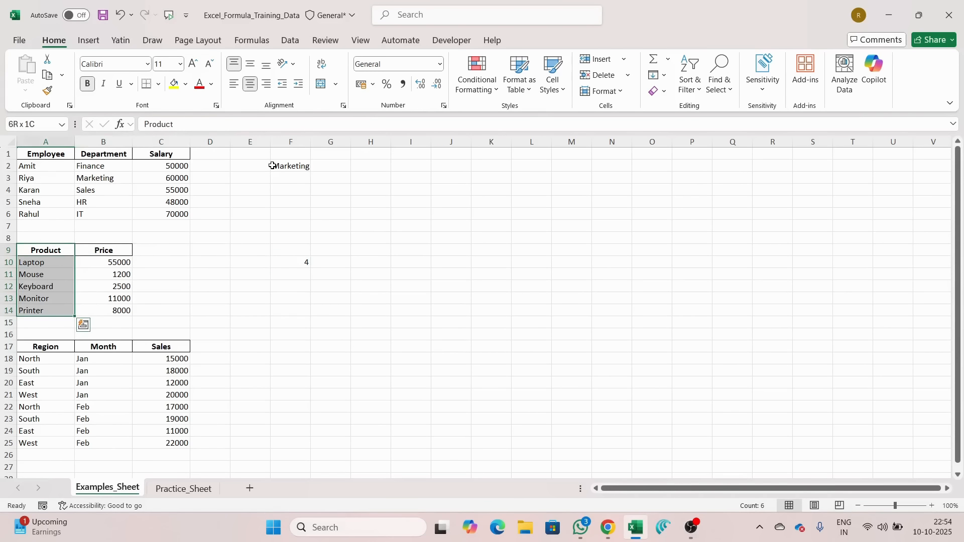
key(shift+Up)
key(shift+Up)
key(shift+Up)
key(shift+Up)
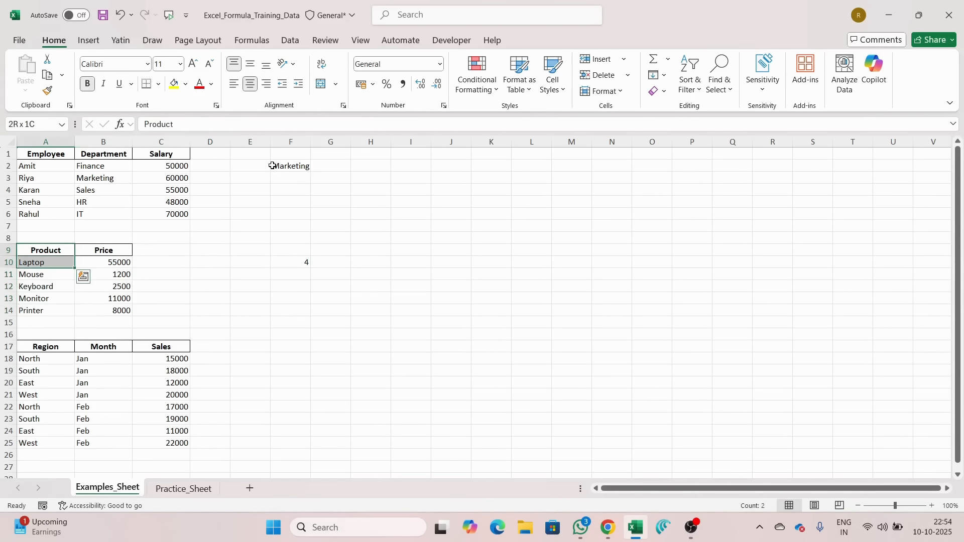
key(shift+Down)
key(shift+Down)
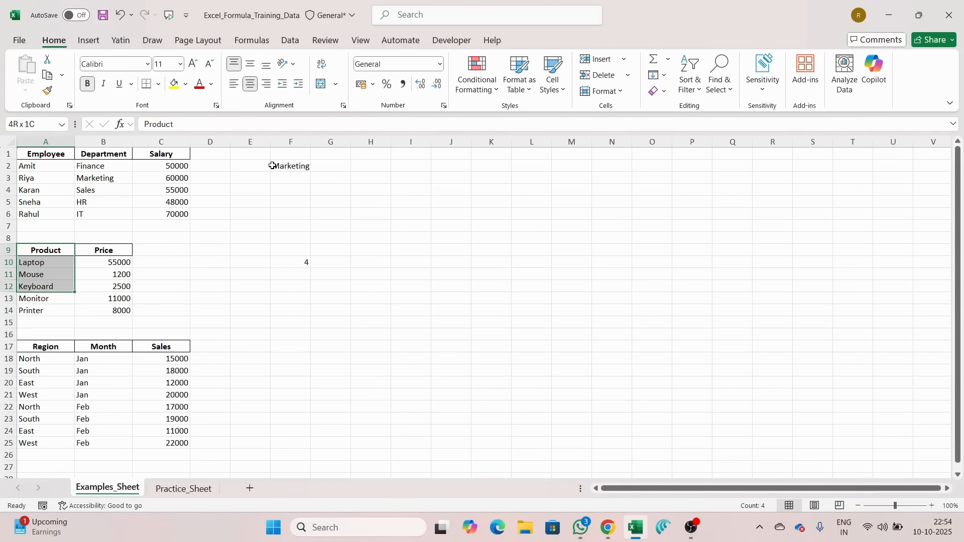
Change the lookup value of the MATCH formula in F10 to the Printer cell A14
key(Right)
key(Right)
key(Right)
key(Right)
key(Right)
key(Down)
key(F2)
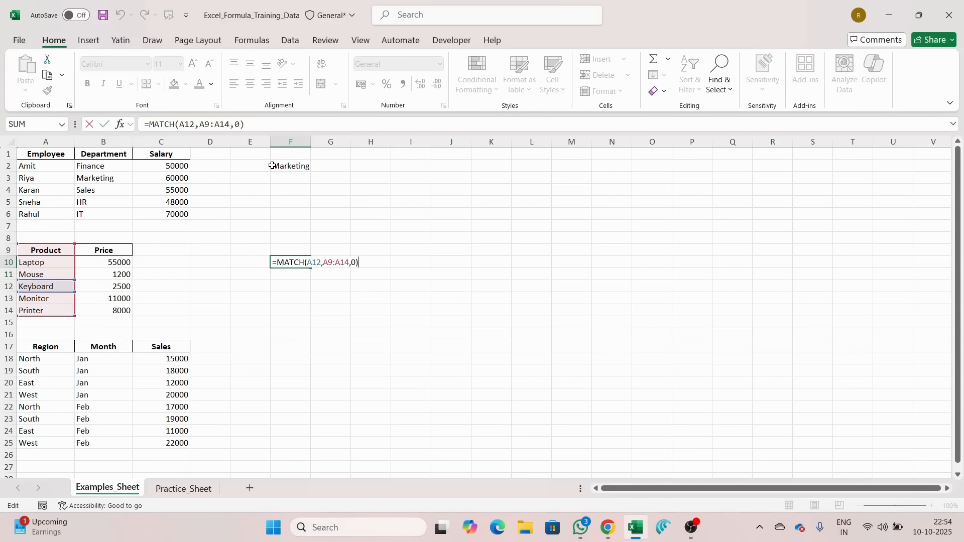
click(318, 263)
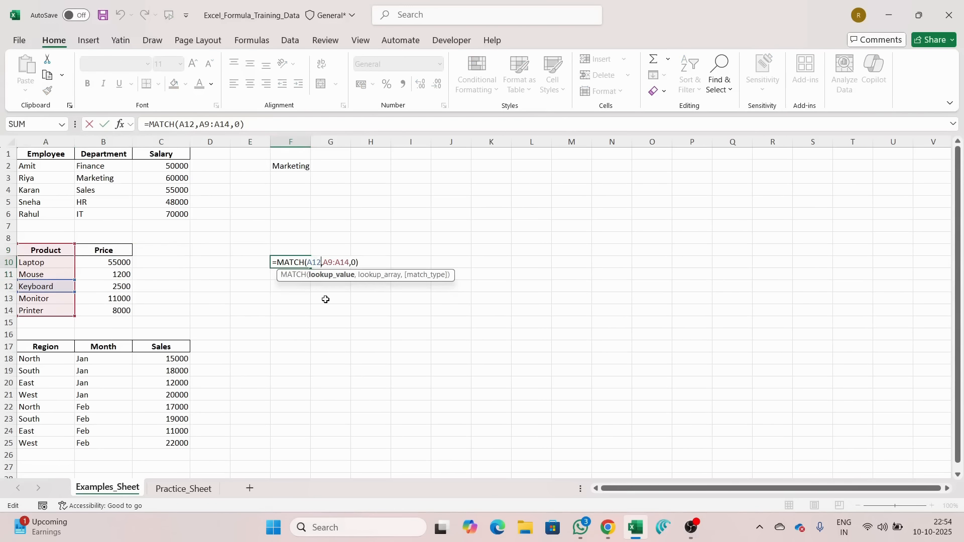
key(BackSpace)
text(4)
key(Return)
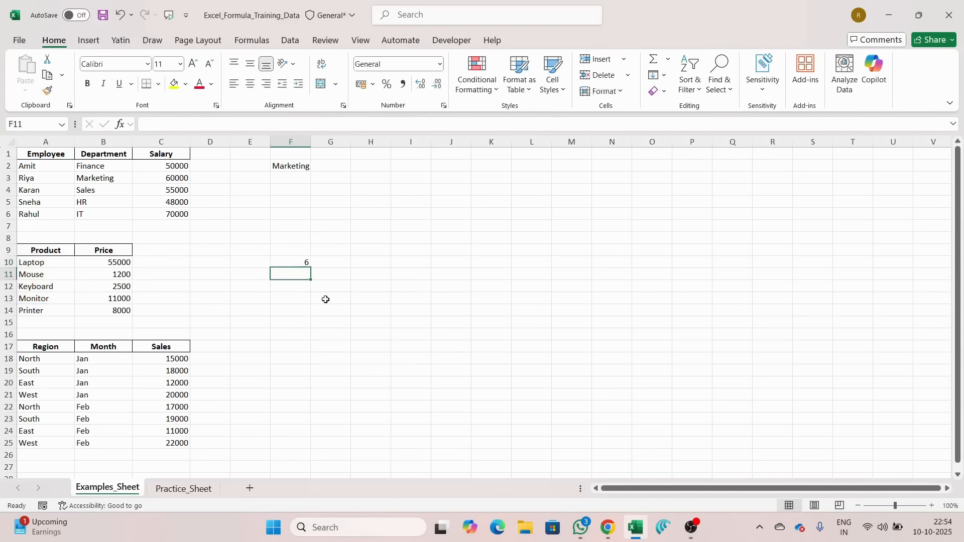
Check the references of the revised MATCH formula in F10 against the Product column
key(Up)
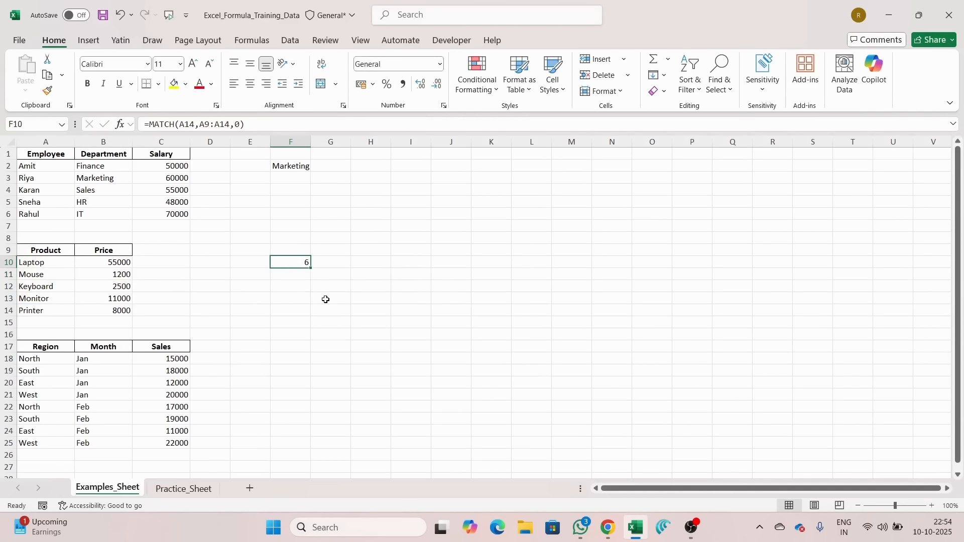
key(F2)
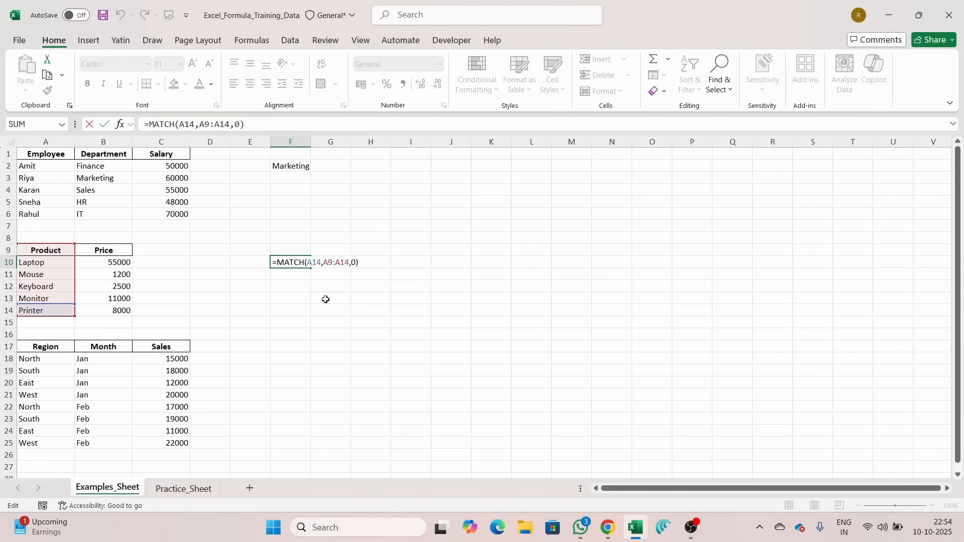
key(Return)
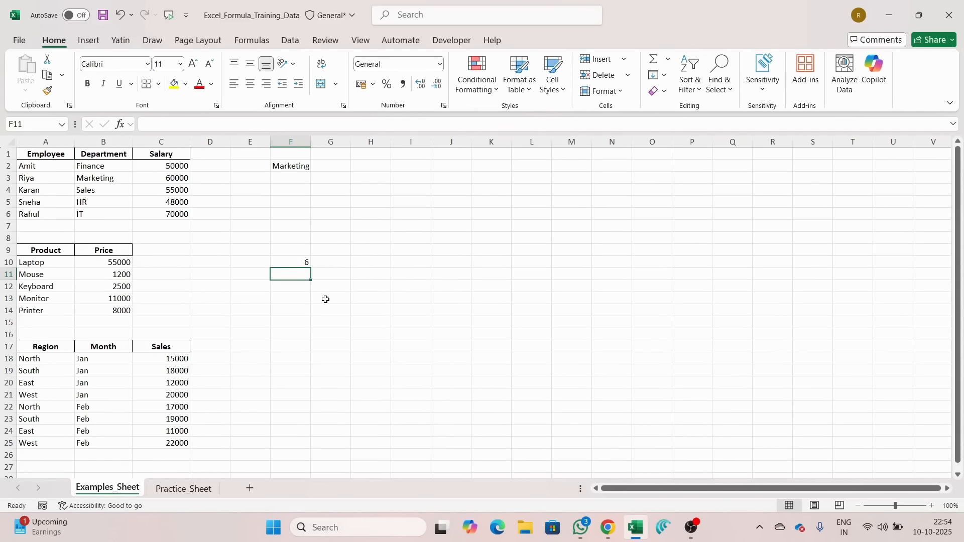
key(Up)
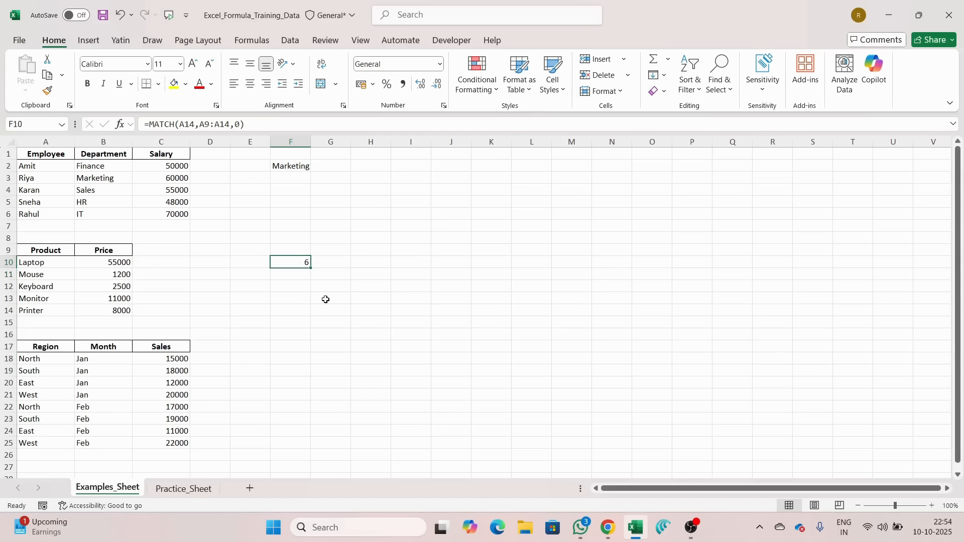
Review the row number and column number arguments of the INDEX formula in F2
click(282, 162)
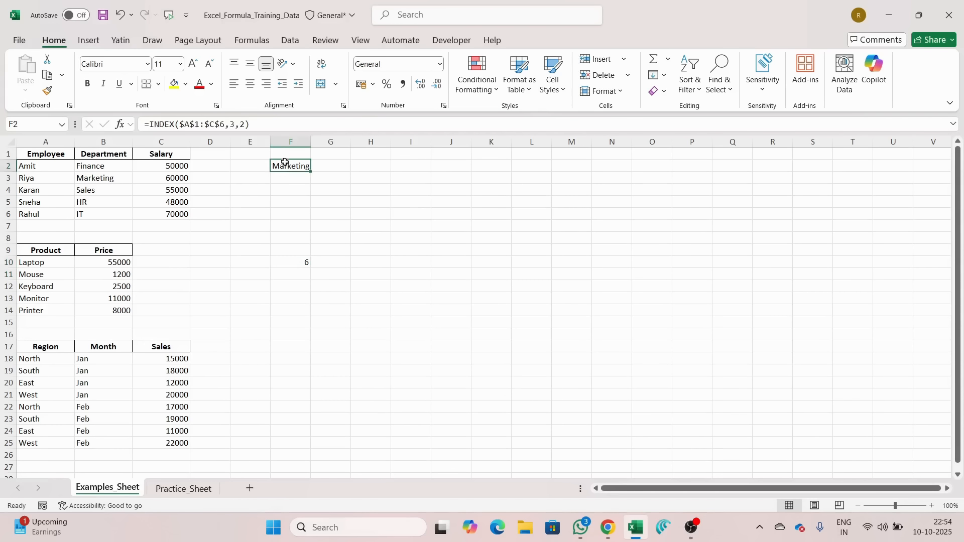
click(232, 123)
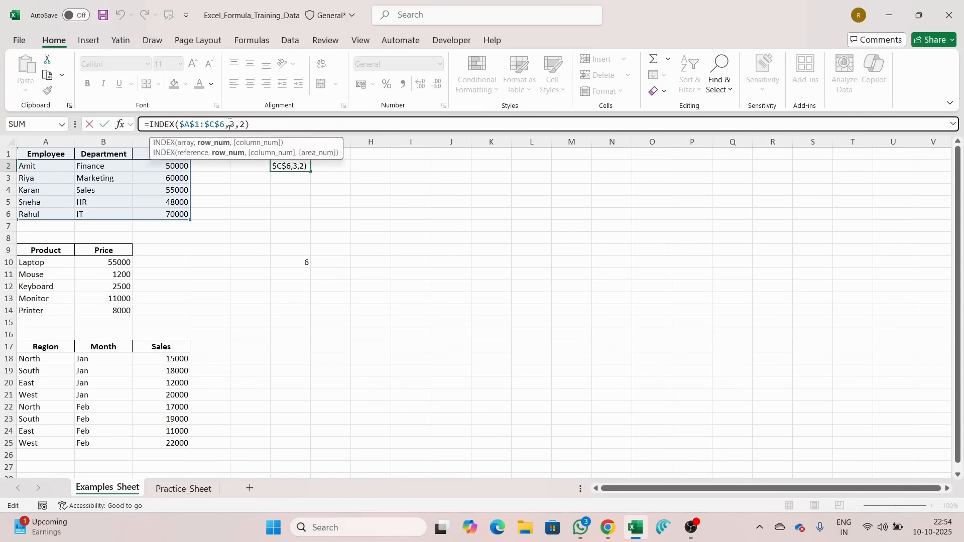
click(240, 125)
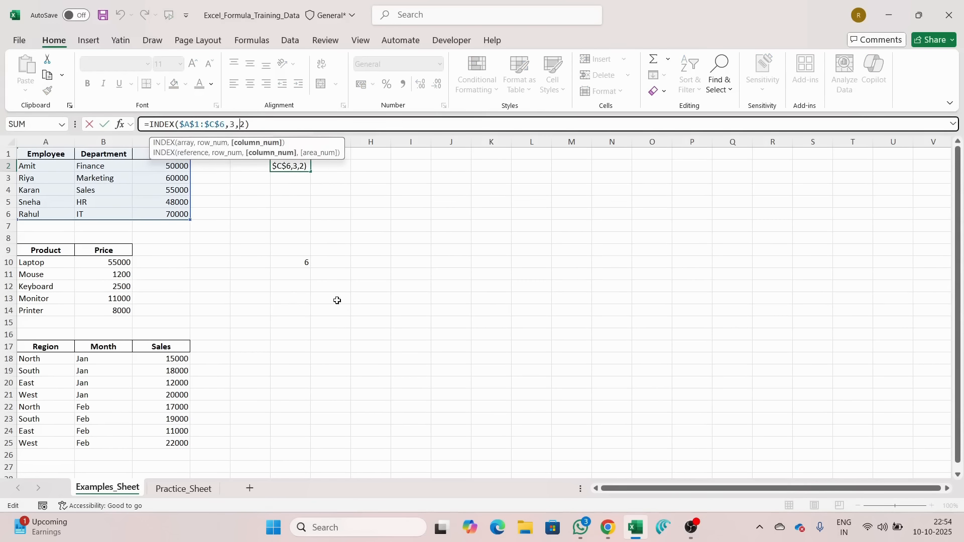
click(231, 125)
key(ctrl+Return)
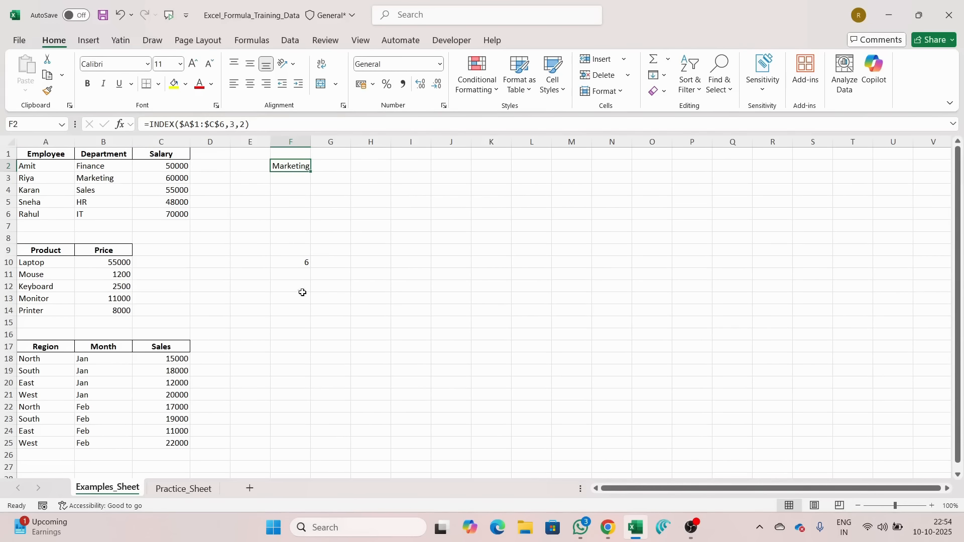
Enter the heading Sumifs in cell F17, beside the region sales table
click(289, 337)
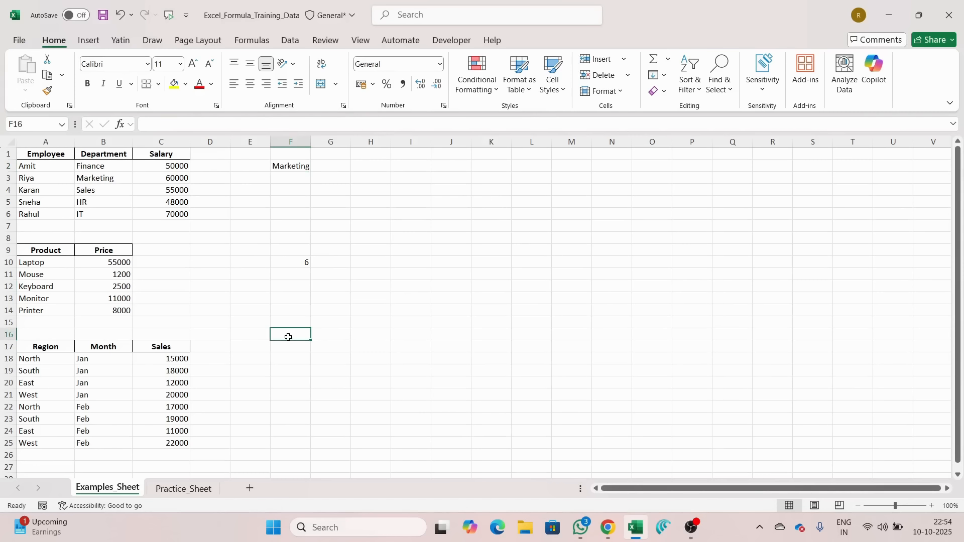
key(Down)
key(Down)
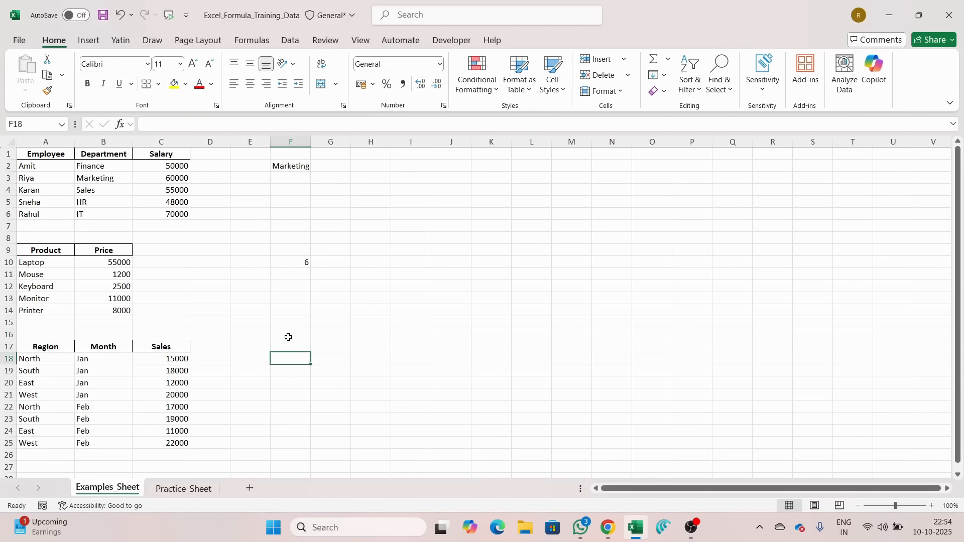
key(Up)
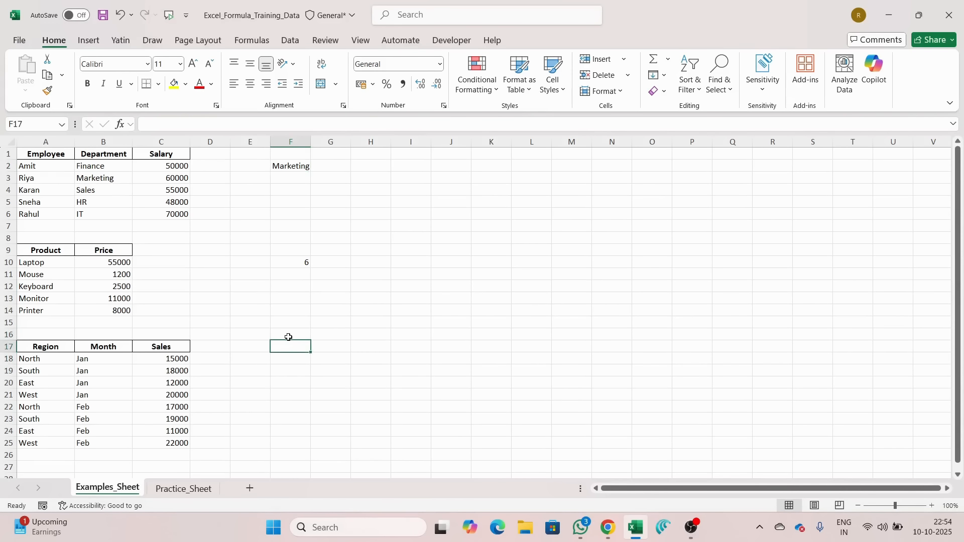
text(Sumifs)
key(Return)
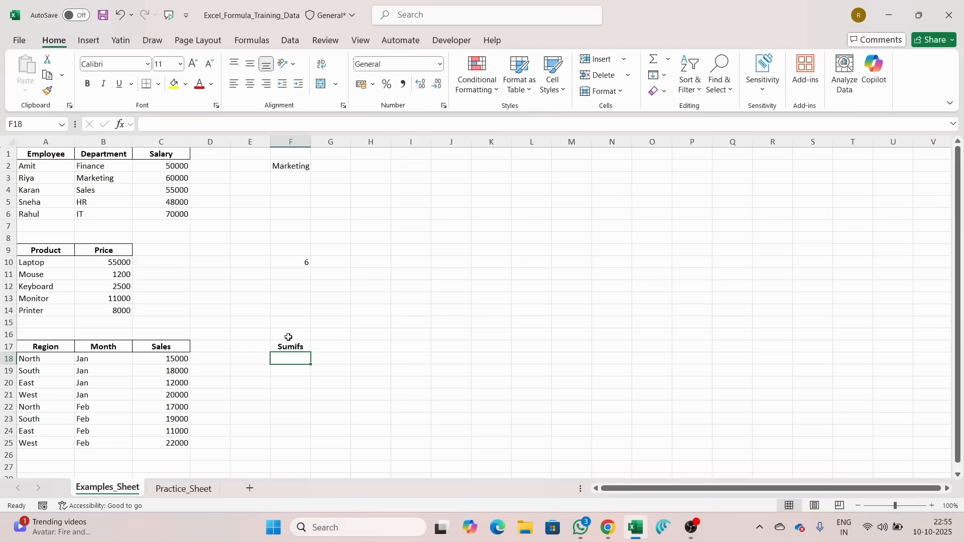
key(Up)
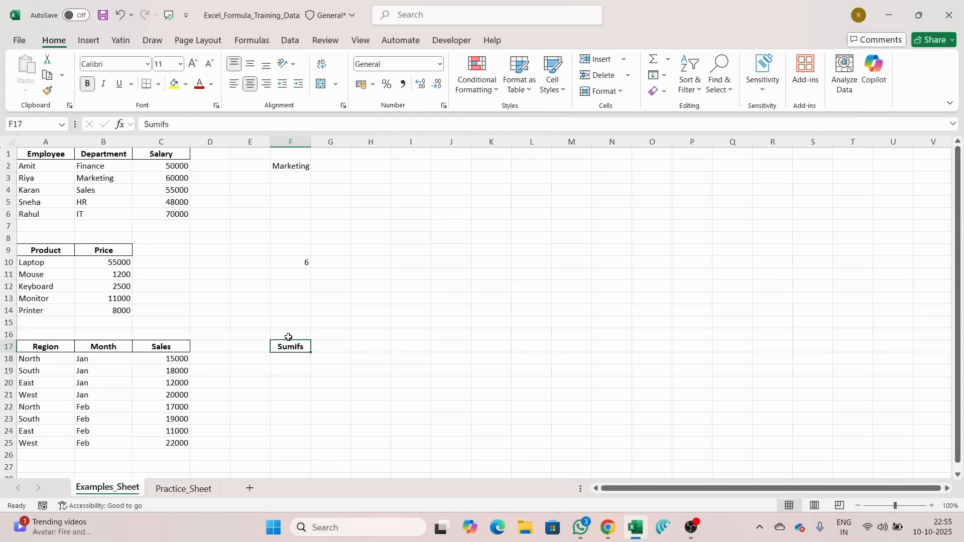
Copy the month Jan from B18 into cell F18 under the Sumifs heading
key(Down)
key(Left)
key(Left)
key(Left)
key(Left)
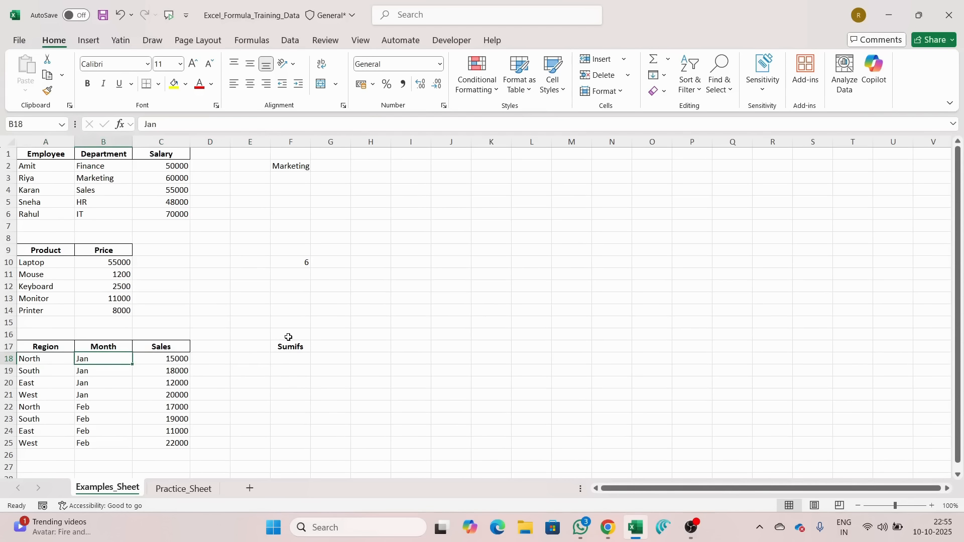
key(ctrl+c)
key(Right)
key(Right)
key(Right)
key(Right)
key(ctrl+v)
key(Right)
key(Escape)
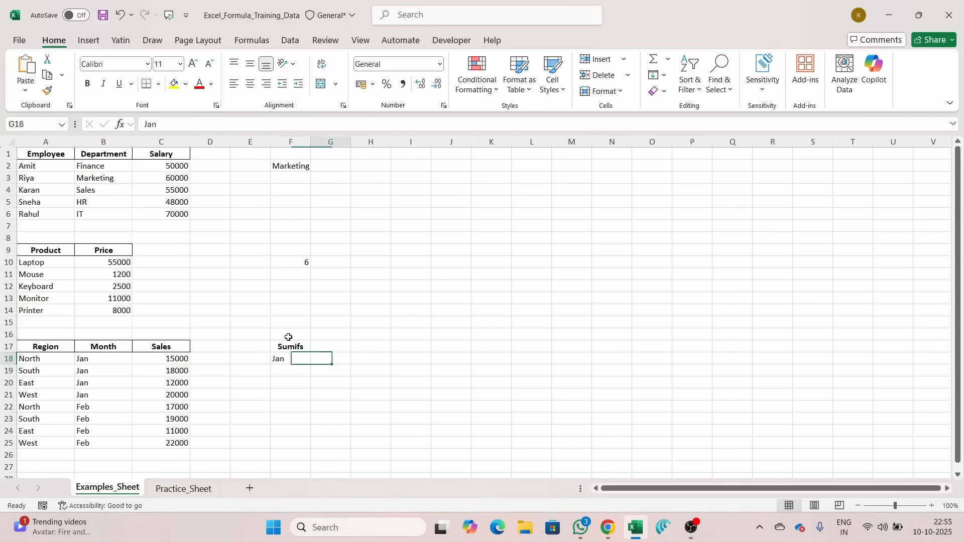
Start a SUMIFS formula in G18 with the Sales figures $C$18:$C$25 as the absolute sum range
text(=)
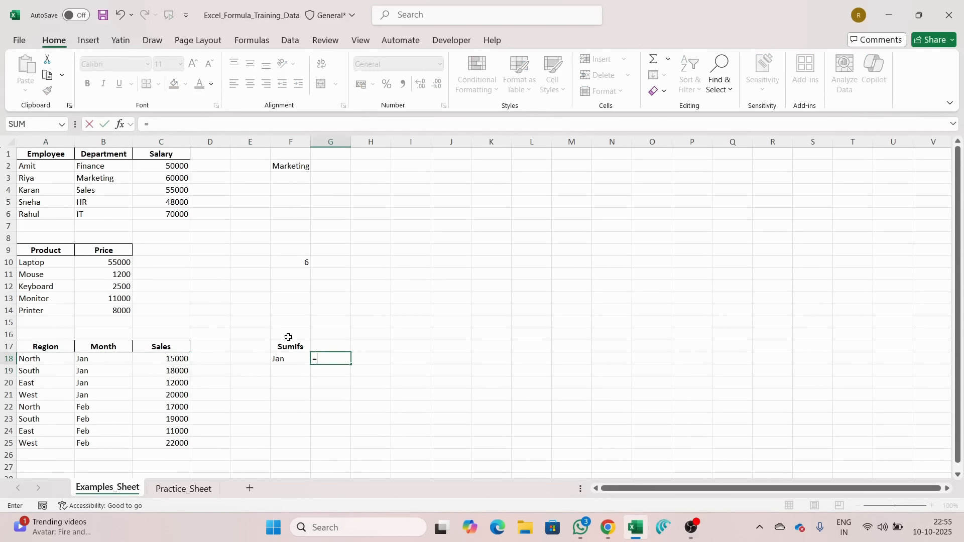
text(sumif)
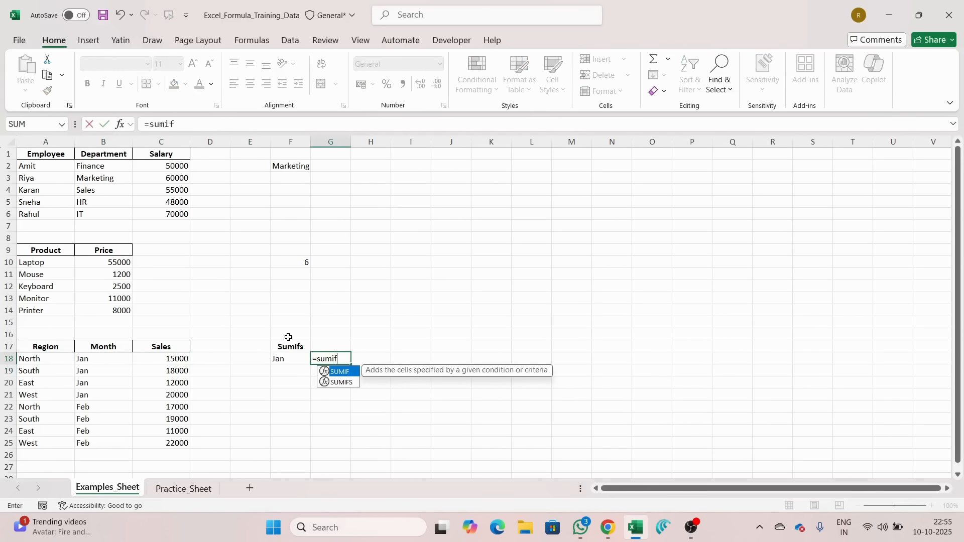
text(s)
key(Tab)
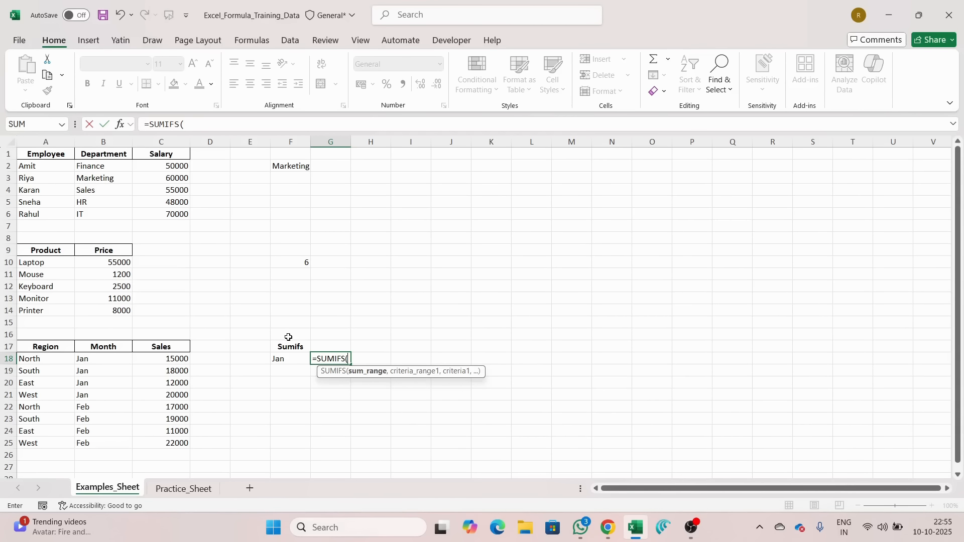
key(ctrl+Left)
key(ctrl+Left)
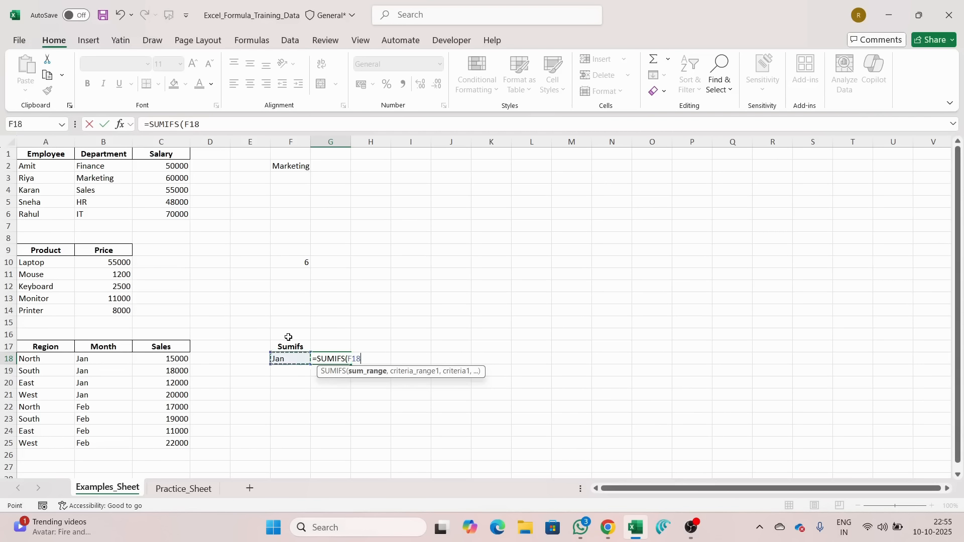
key(ctrl+shift+Down)
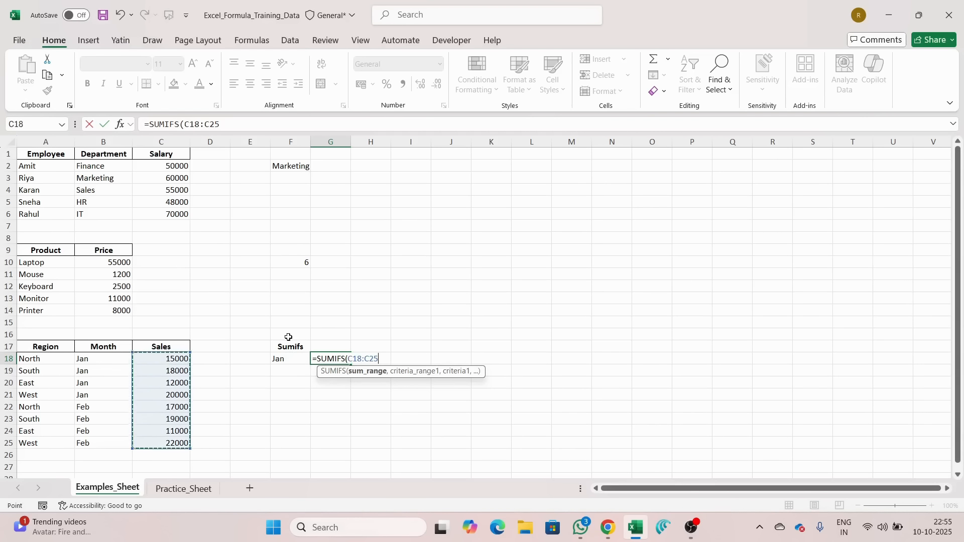
key(F4)
text(,)
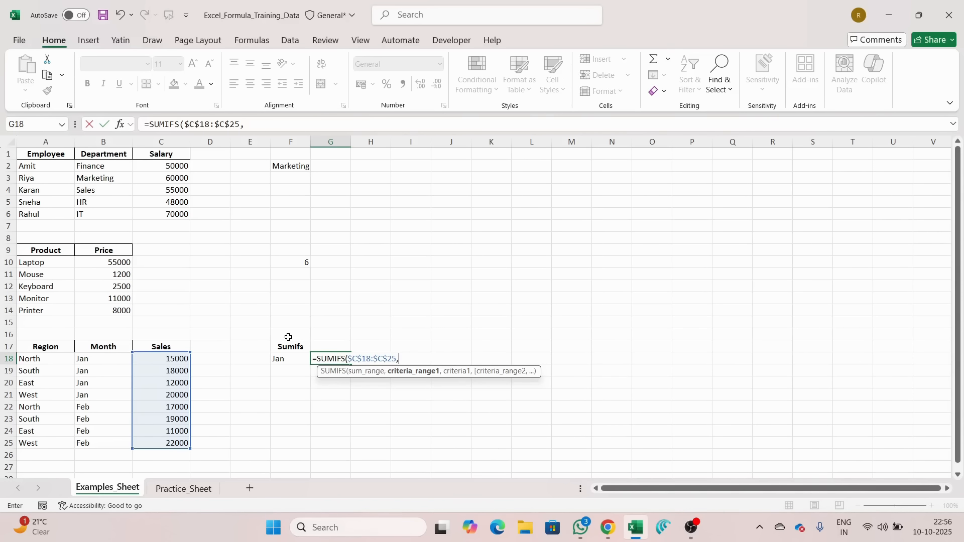
Add the Month column $B$18:$B$25 as the absolute first criteria range of the SUMIFS formula
key(Left)
key(Left)
key(Left)
key(Left)
key(Left)
key(ctrl+shift+Down)
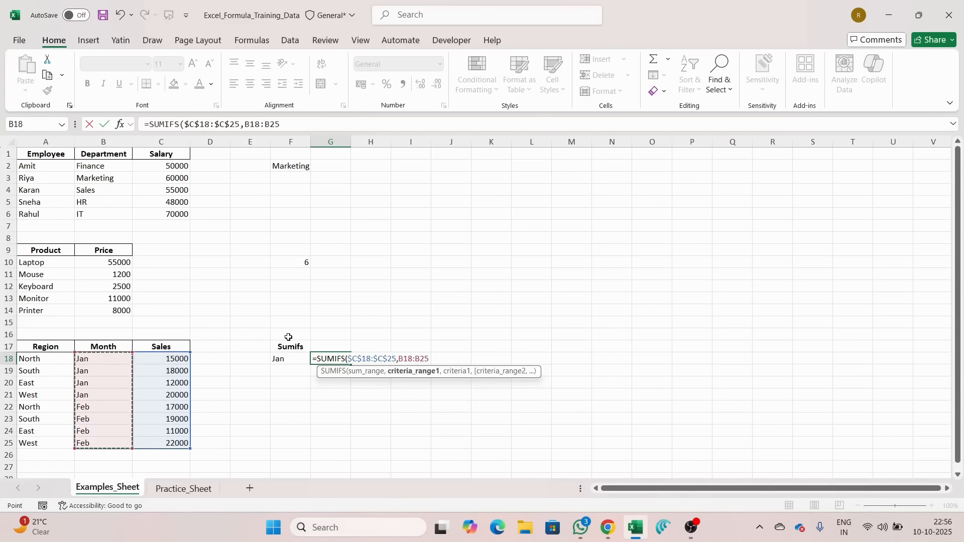
key(F4)
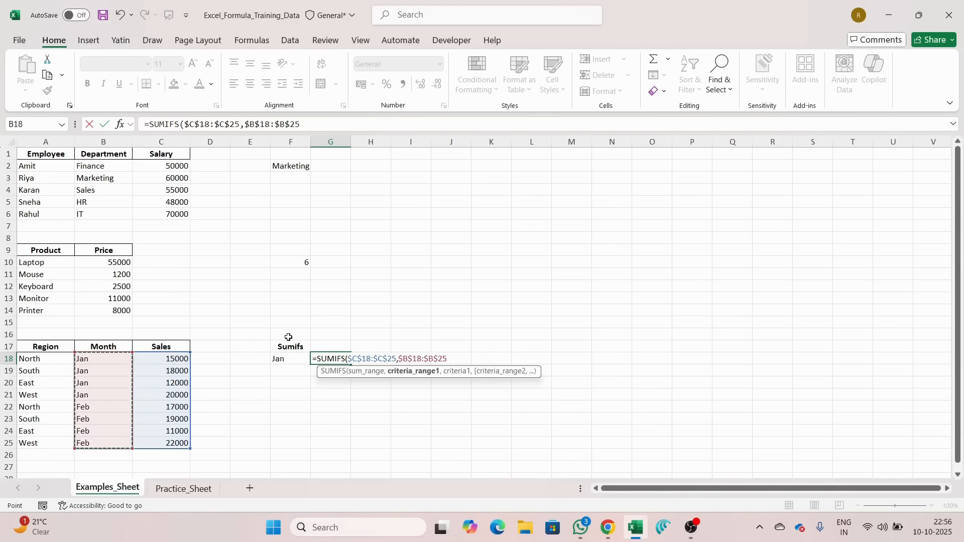
text(,)
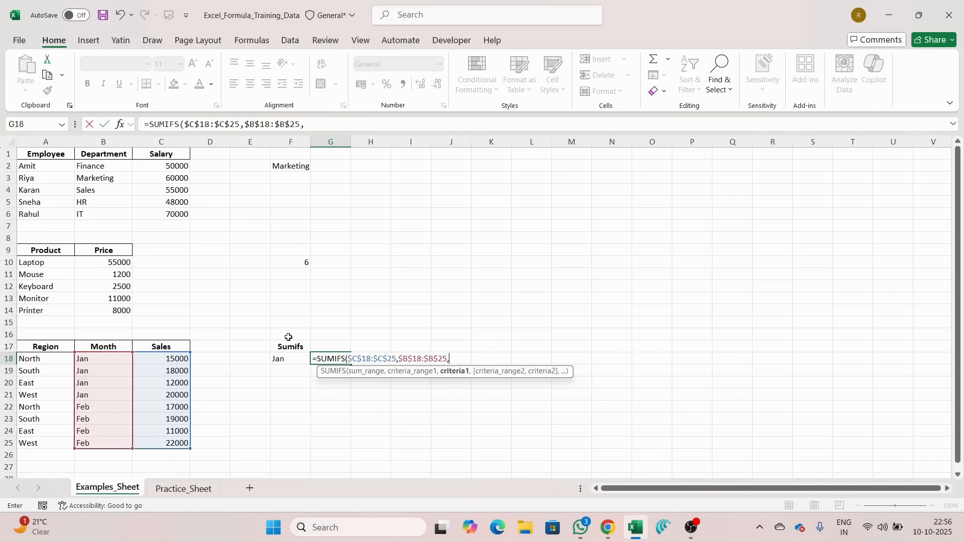
Complete the SUMIFS formula in G18 with the month in $F18 as its criterion
key(Left)
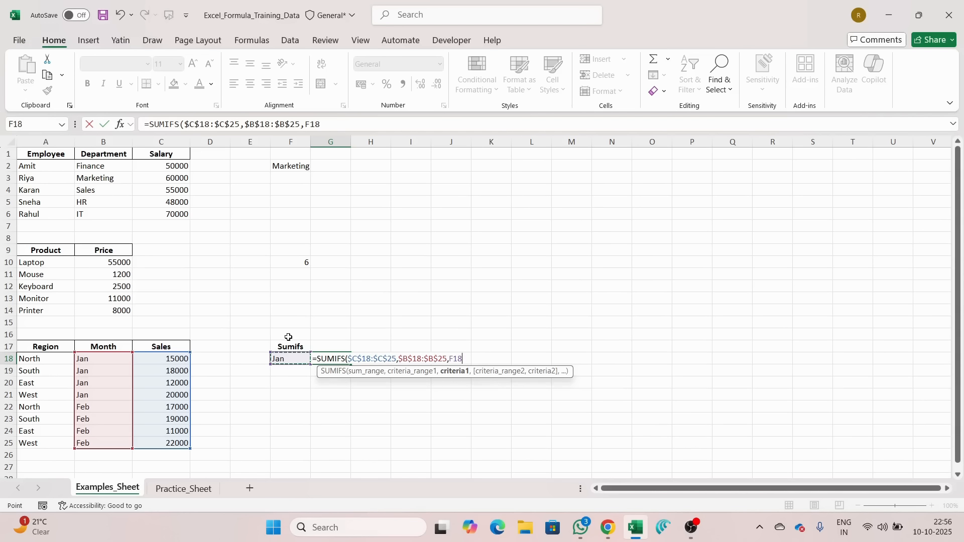
key(F4)
key(F4)
key(F4)
text())
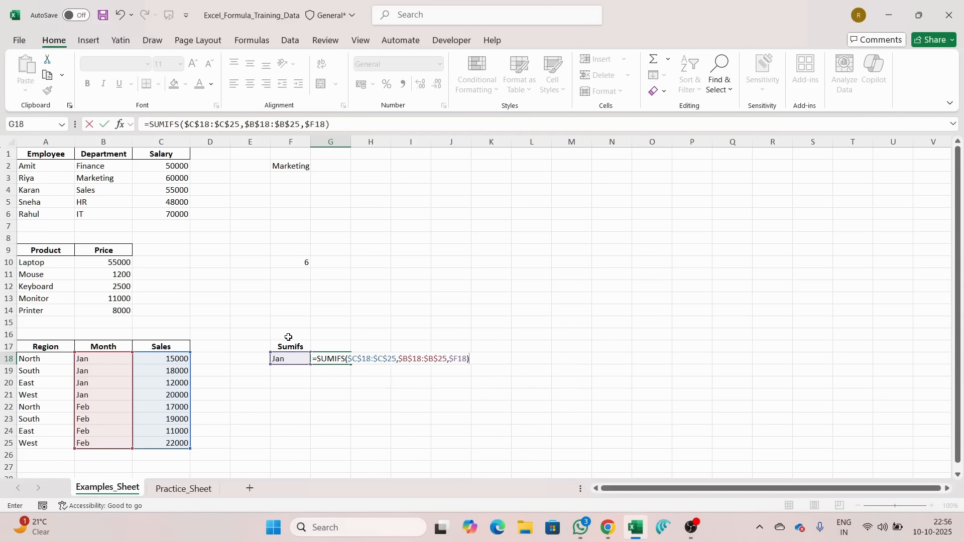
key(Return)
key(Up)
key(F2)
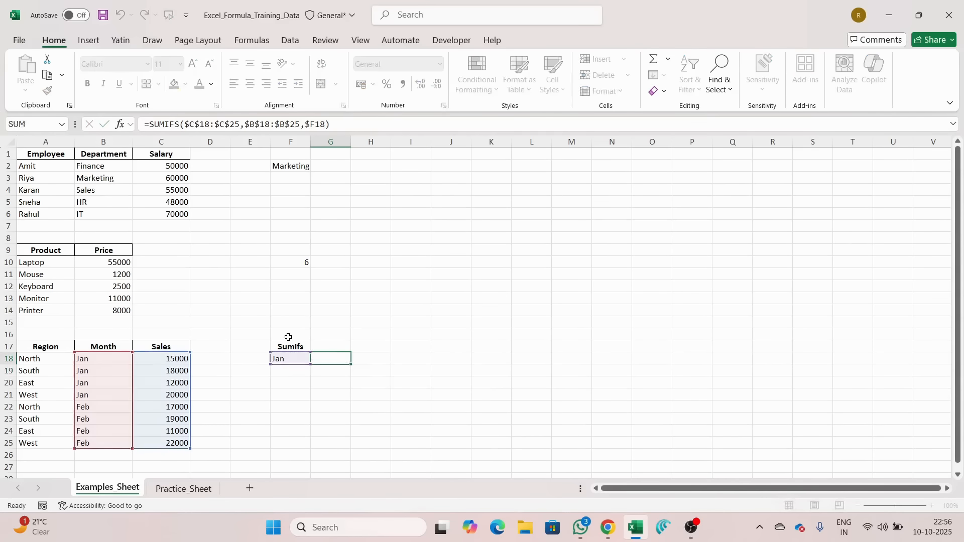
key(Escape)
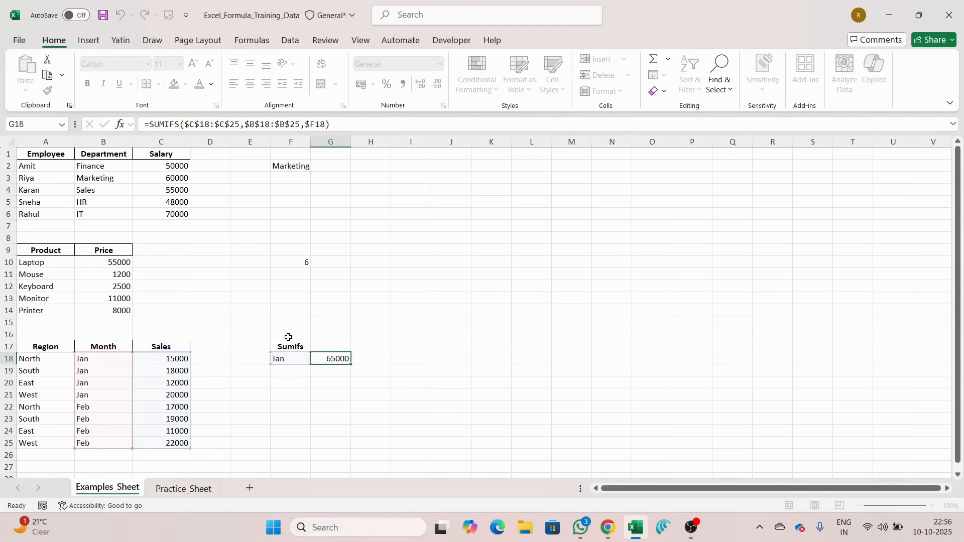
Check the SUMIFS result against the status bar sum of the January sales in C18:C21
key(Left)
key(Left)
key(Left)
key(Left)
key(shift+Left)
key(shift+Left)
key(shift+Down)
key(shift+Down)
key(shift+Down)
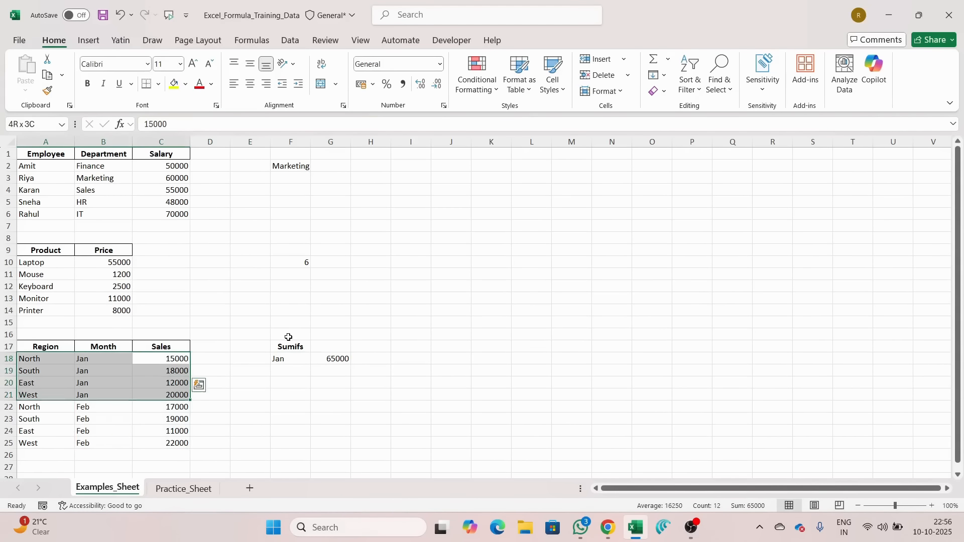
key(shift+Right)
key(shift+Right)
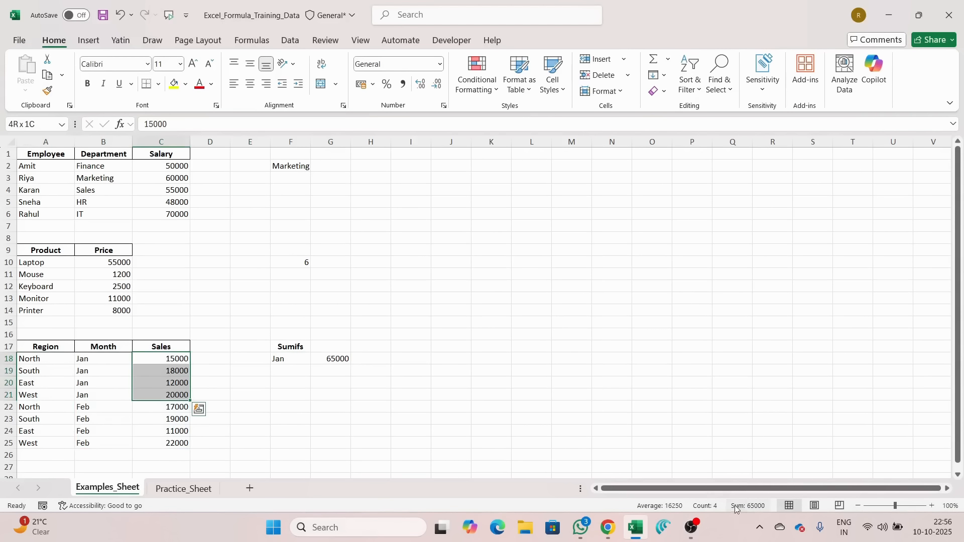
Enter a reference to the month in B25 in cell F19, below Jan
click(300, 361)
key(Down)
text(=)
key(Left)
key(Left)
key(Left)
key(Left)
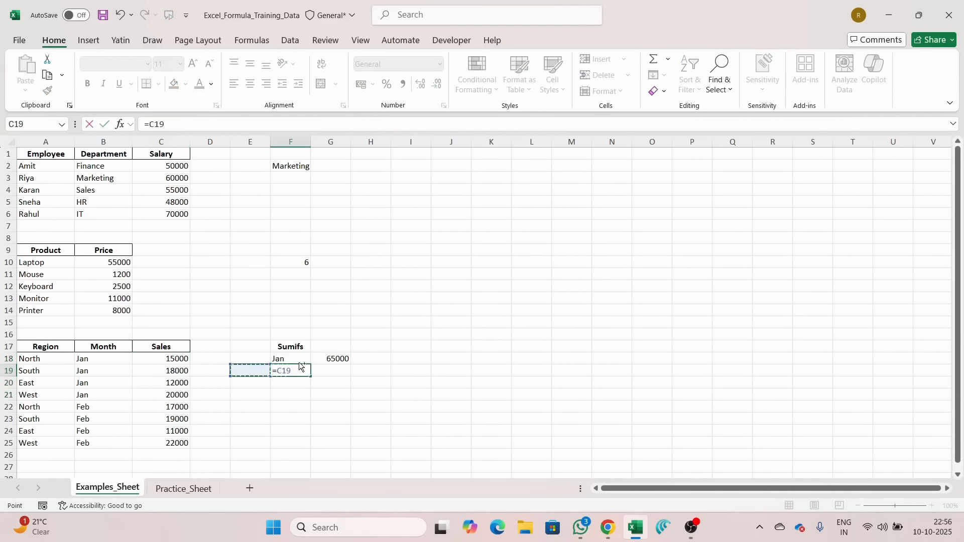
key(Down)
key(Down)
key(Down)
key(Down)
key(Down)
key(ctrl+Return)
Copy the SUMIFS formula from G18 into G19 beside the second month
key(Up)
key(Right)
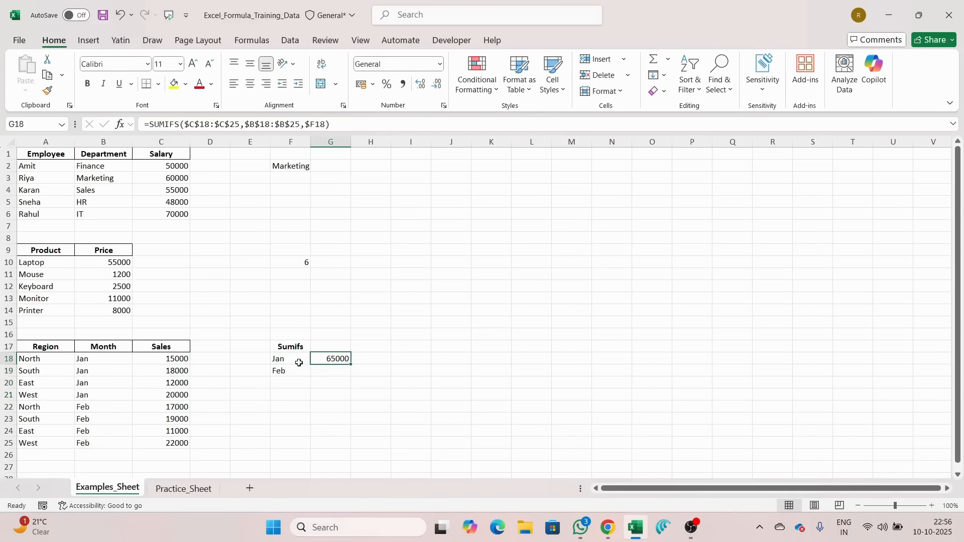
key(ctrl+c)
key(Down)
key(Return)
Review the sum range, criteria range and criterion references of the copied formula in G19
key(F2)
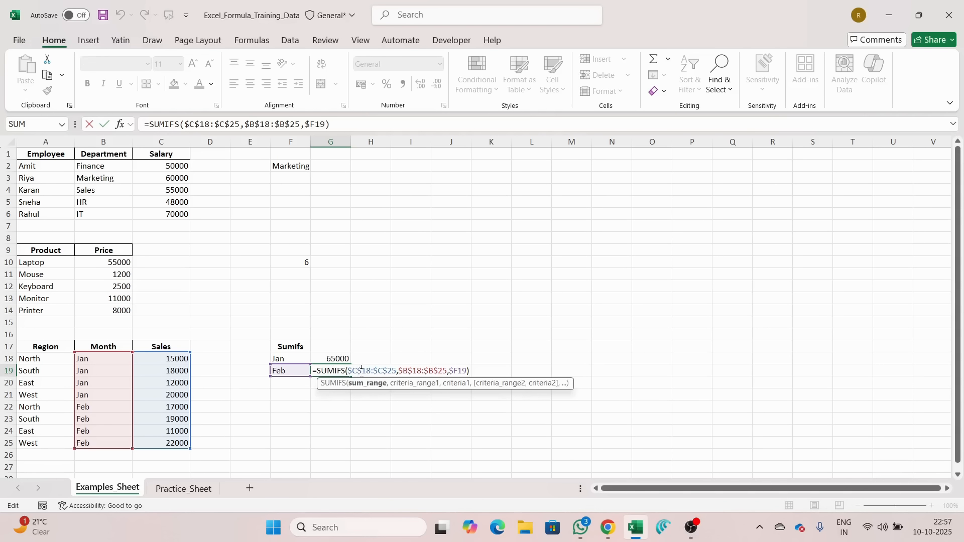
click(409, 372)
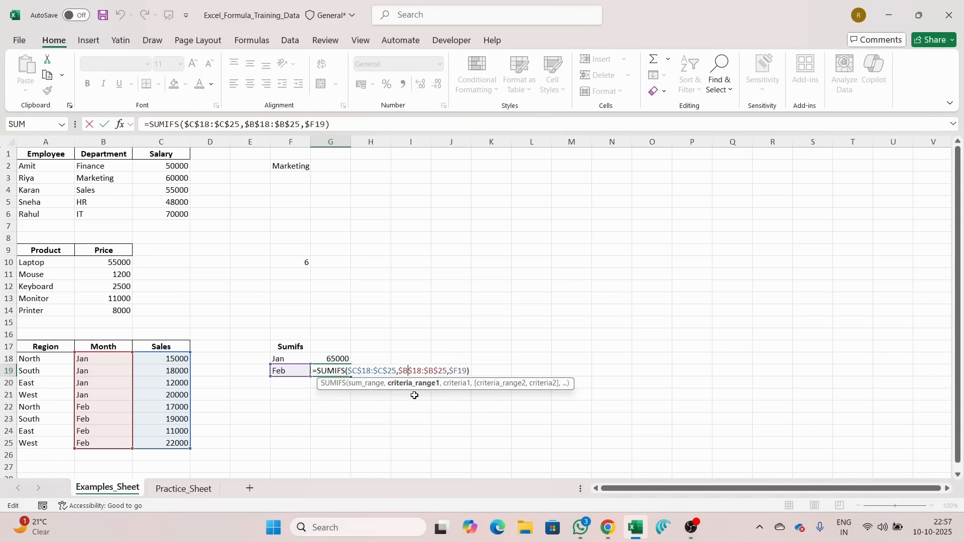
key(ctrl+Return)
key(Left)
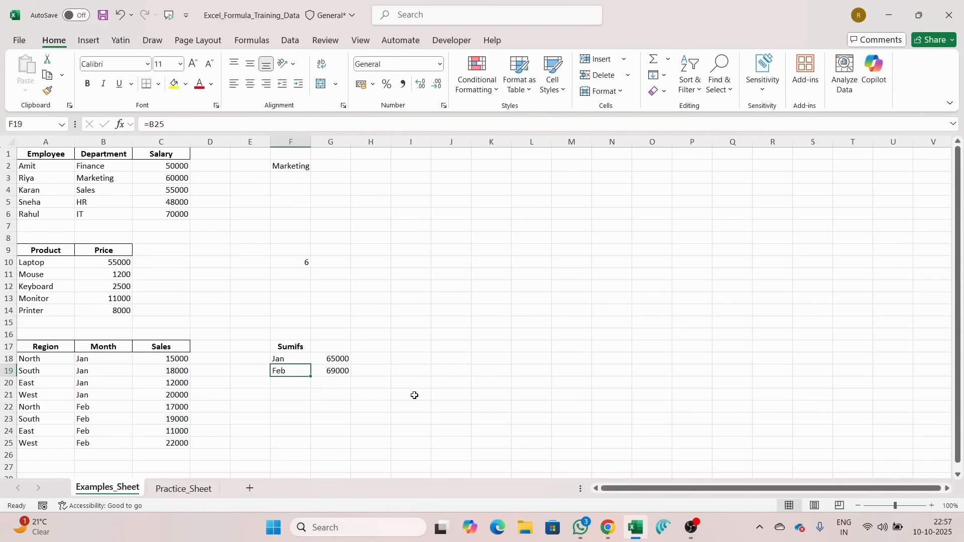
Examine the Month and Sales data in B18:C25 that the SUMIFS formulas use
key(Down)
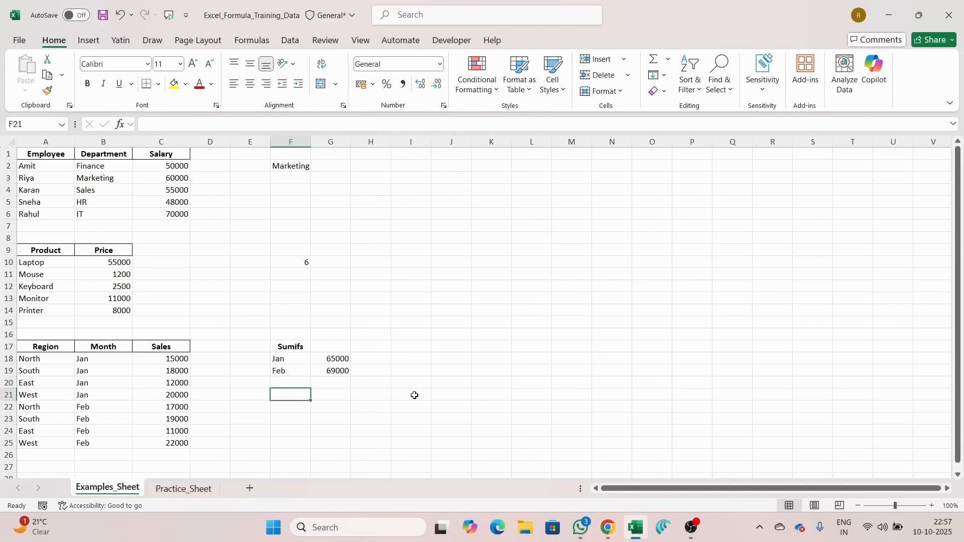
key(Up)
key(Up)
key(Left)
key(Left)
key(Left)
key(Left)
key(ctrl+shift+Down)
key(ctrl+shift+Right)
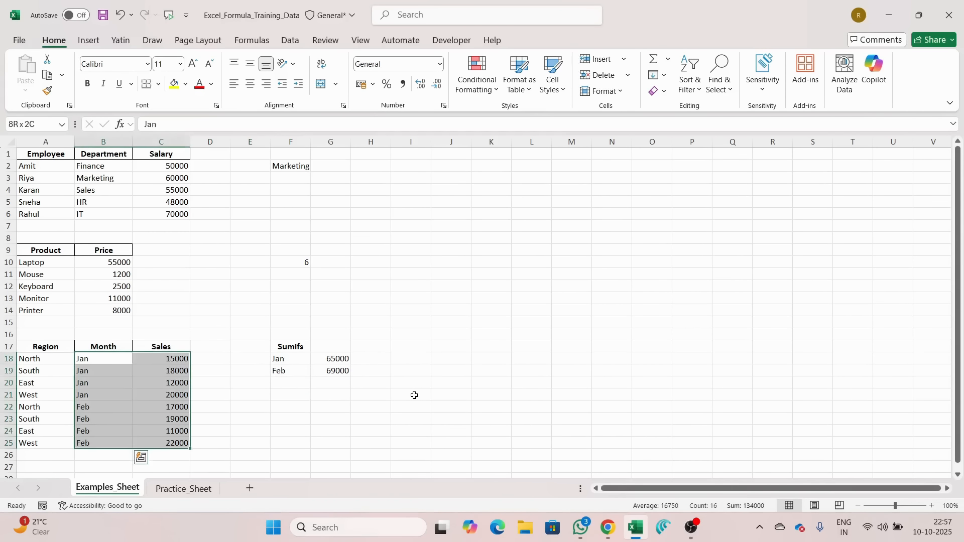
key(Right)
key(Right)
key(Right)
key(Right)
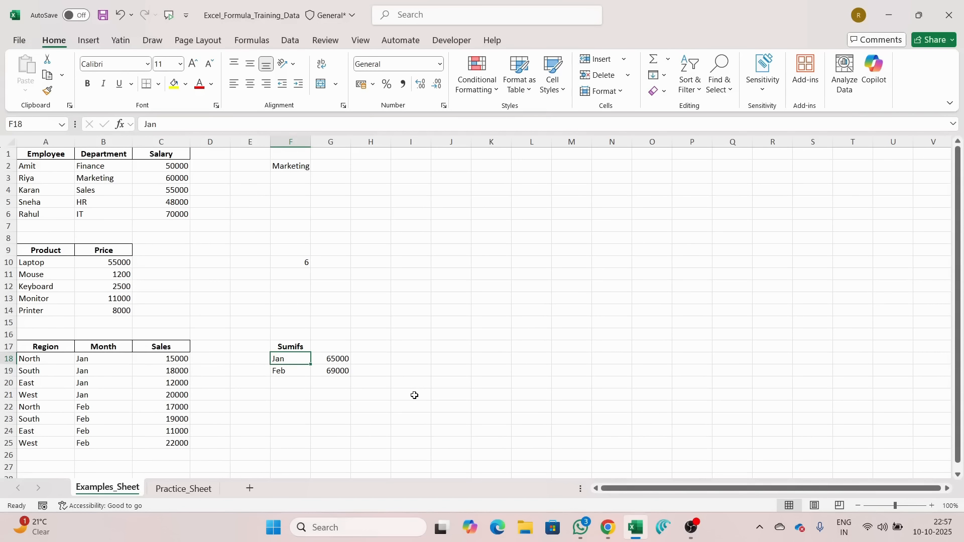
Try shifting the G19 formula's ranges to $B$19:$B$26 and $C$19:$C$26, and restore them to $B$18:$B$25 and $C$18:$C$25
key(Down)
key(Right)
key(F2)
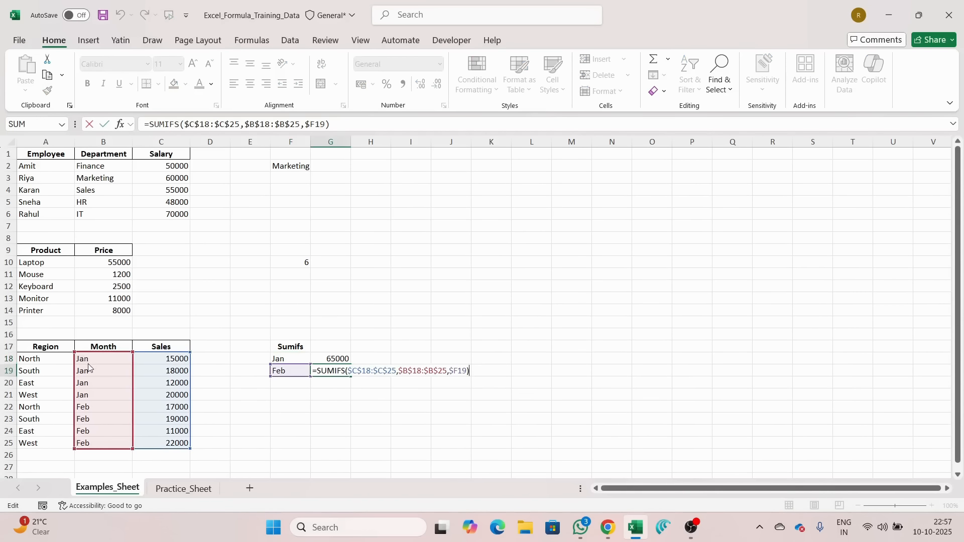
drag(88, 368, 89, 373)
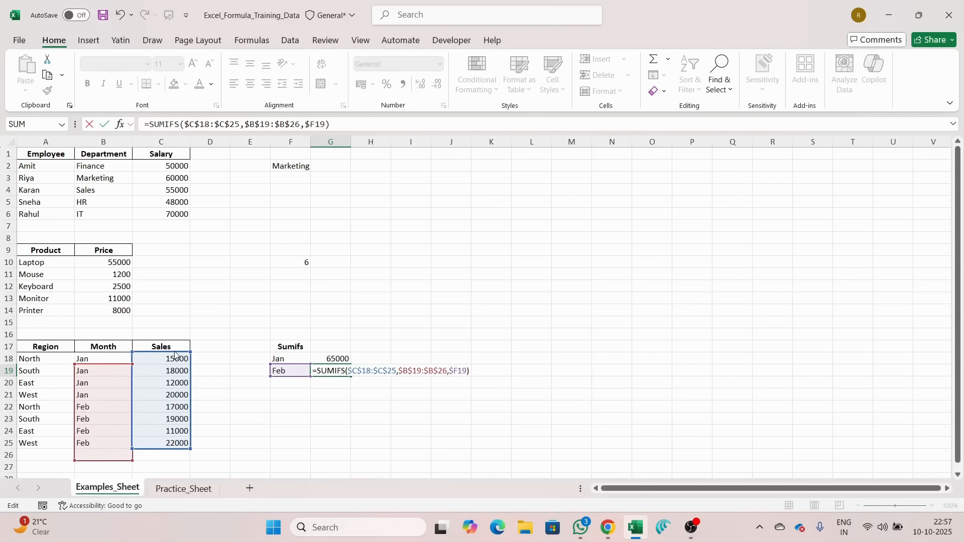
drag(174, 366, 175, 377)
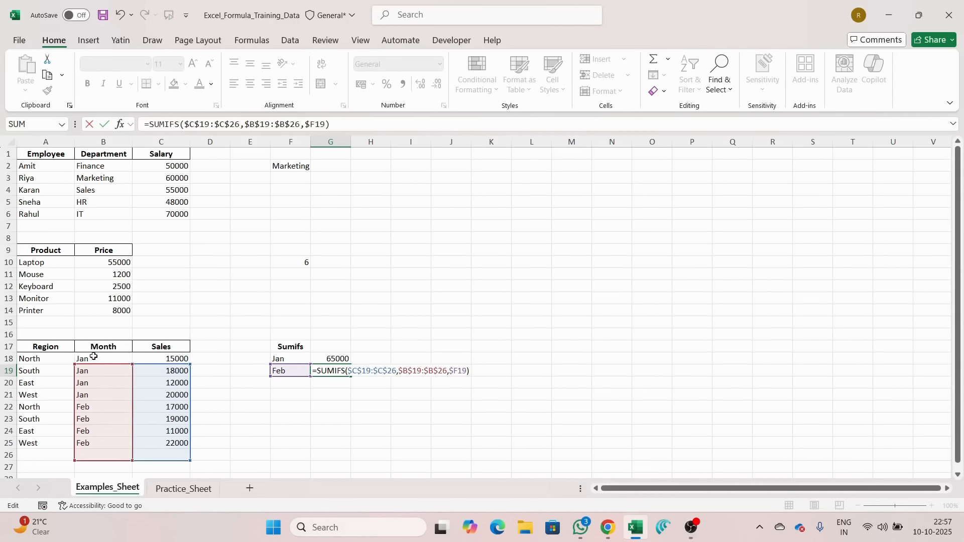
drag(131, 369, 174, 361)
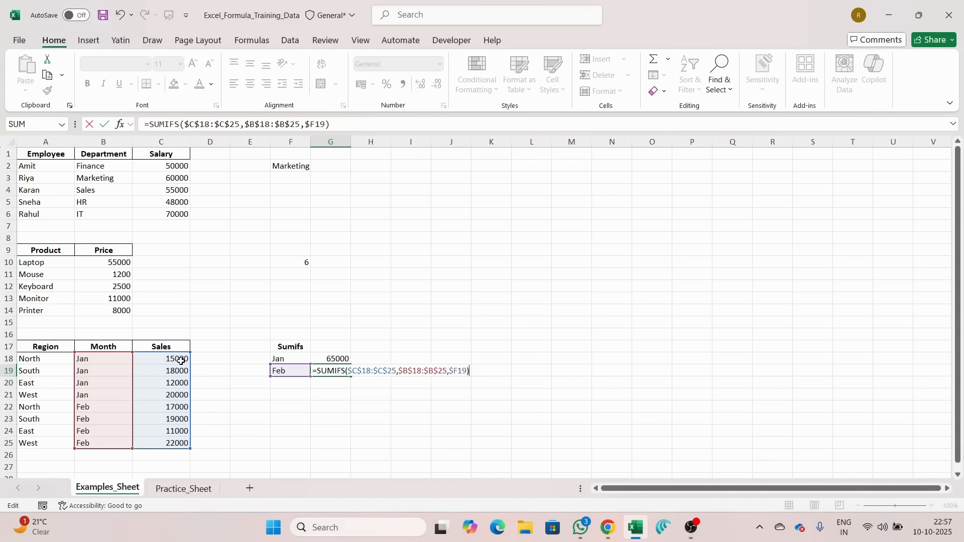
key(Return)
key(Up)
key(Left)
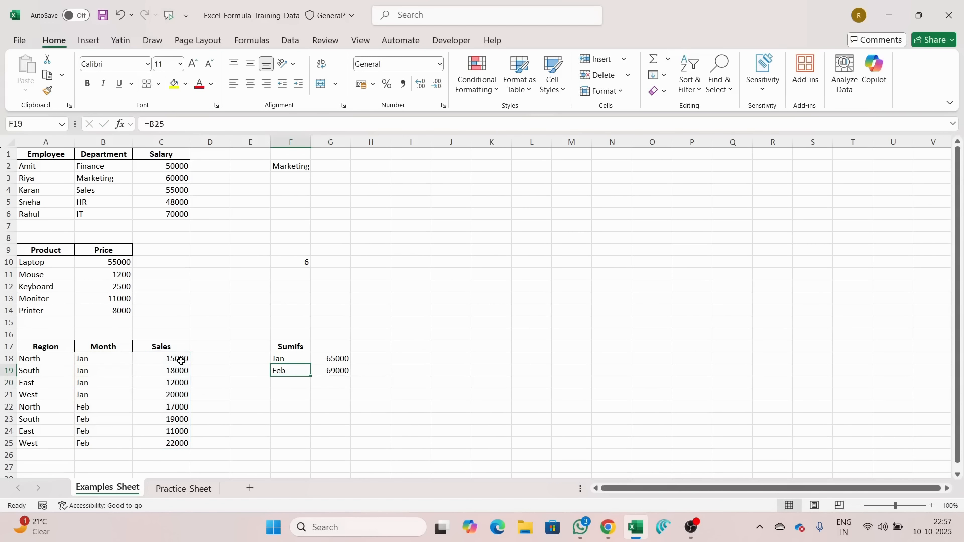
key(Left)
key(Right)
key(ctrl+Home)
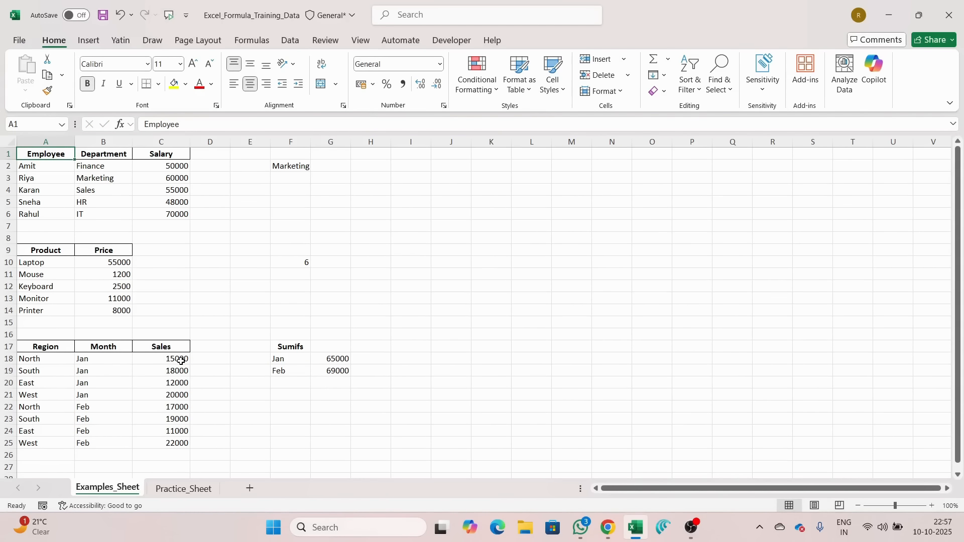
key(Down)
key(Down)
key(Down)
key(Down)
key(Down)
key(Down)
key(Down)
key(Down)
key(Down)
key(Down)
key(Down)
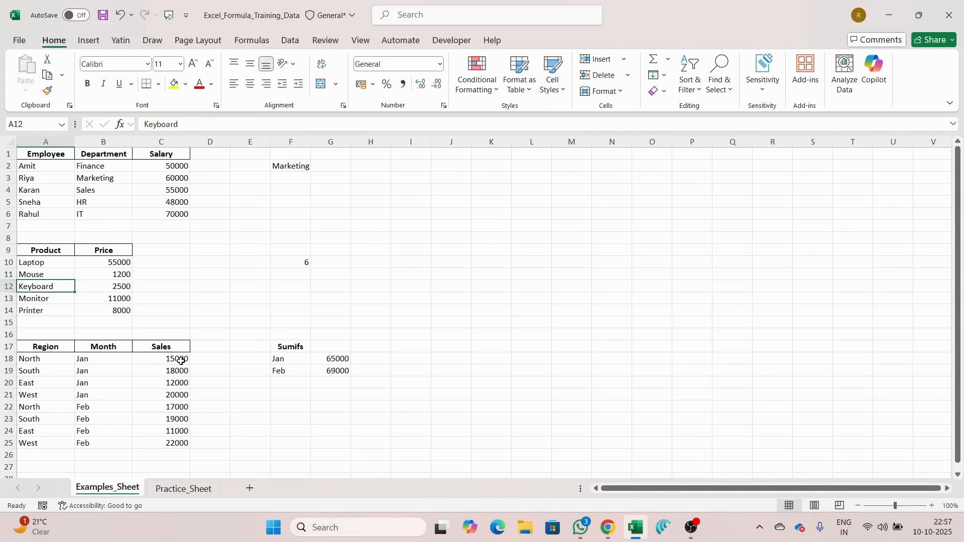
On Practice_Sheet, enter the heading SUMIFS in cell I1, beside the employee sales table
key(ctrl+Page_Down)
key(ctrl+Up)
key(ctrl+Right)
key(ctrl+Left)
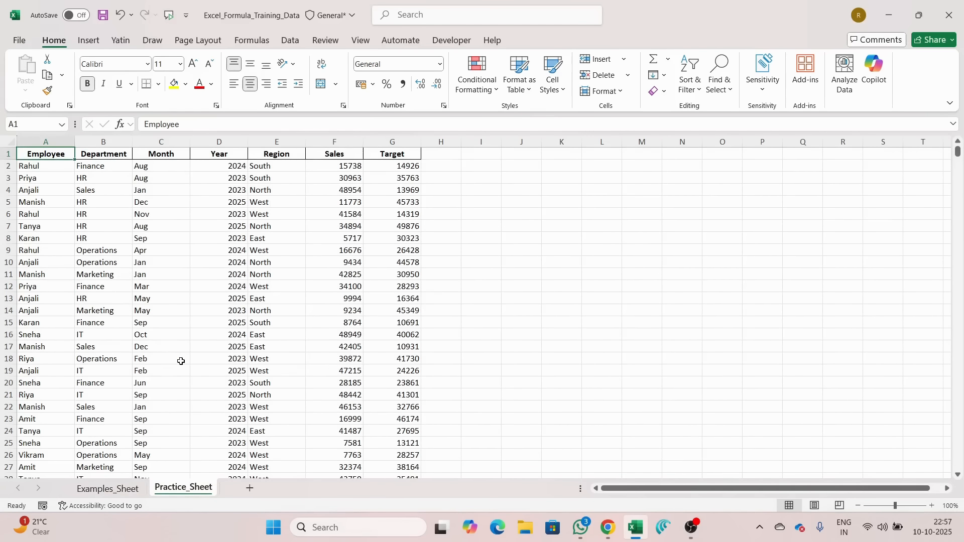
key(ctrl+Right)
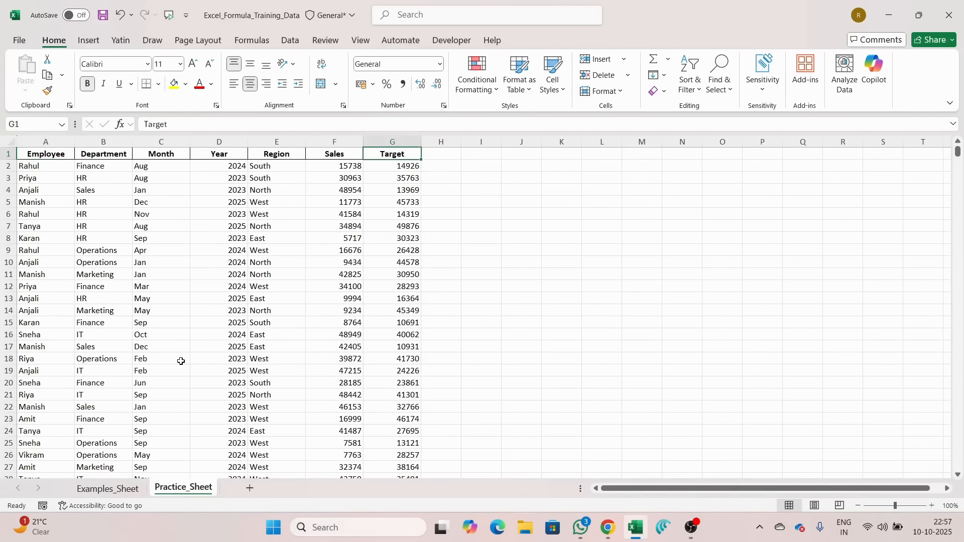
key(Right)
key(Right)
text(SUMI)
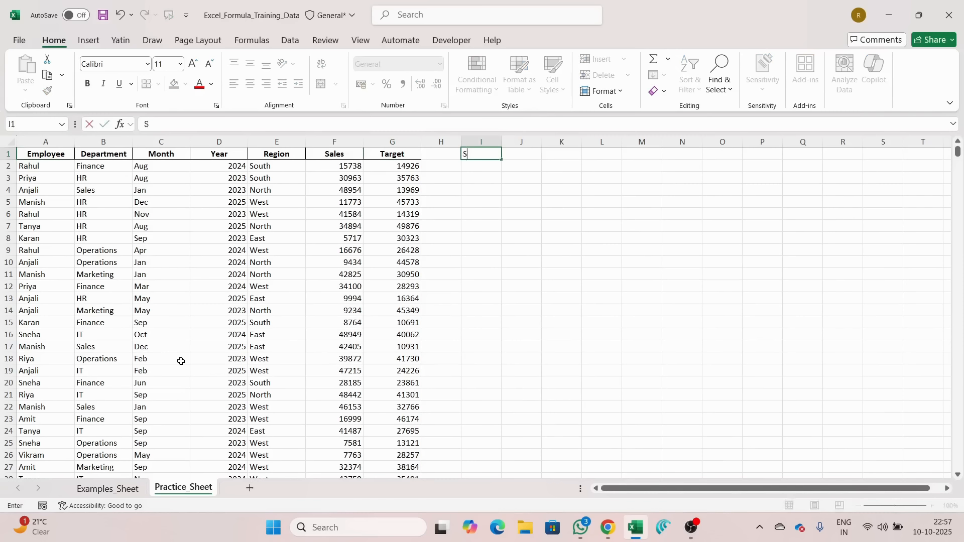
key(Return)
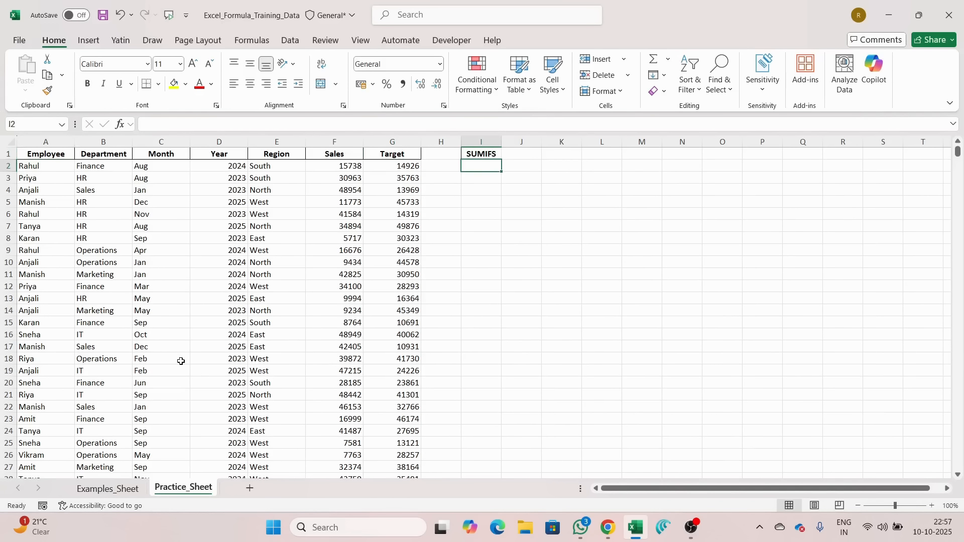
Examine the Month column of the sales table from C2 down to its last row
key(Left)
key(Left)
key(Left)
key(Left)
key(Left)
key(Left)
key(Left)
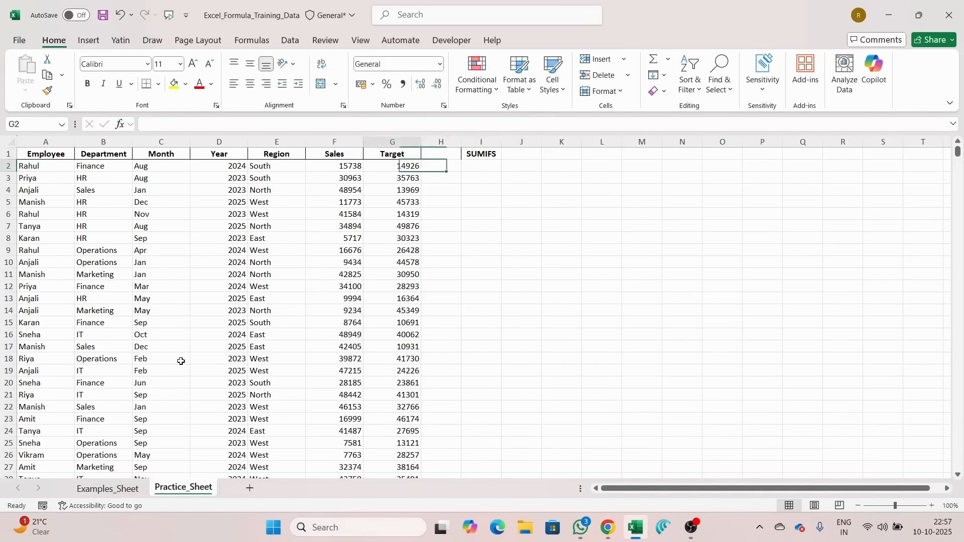
key(Right)
key(ctrl+Down)
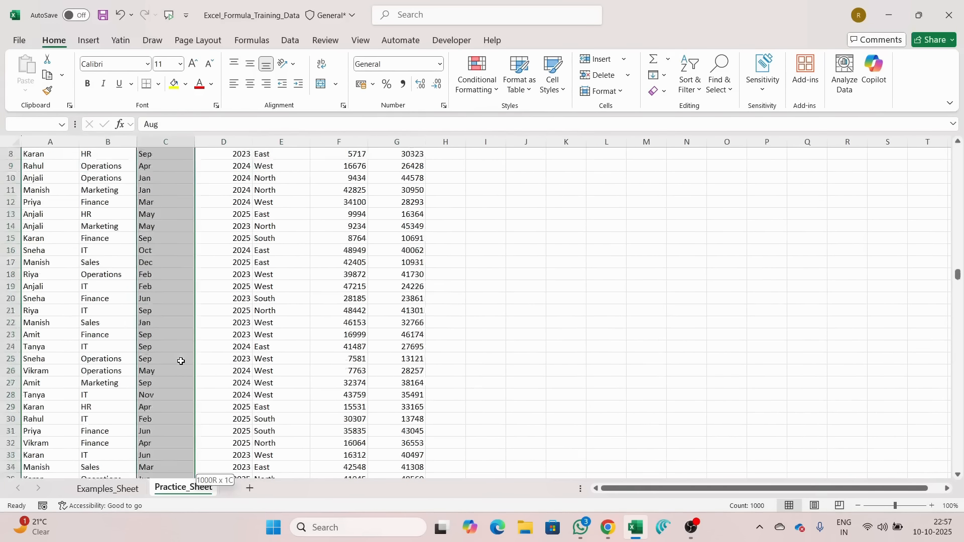
key(ctrl+Up)
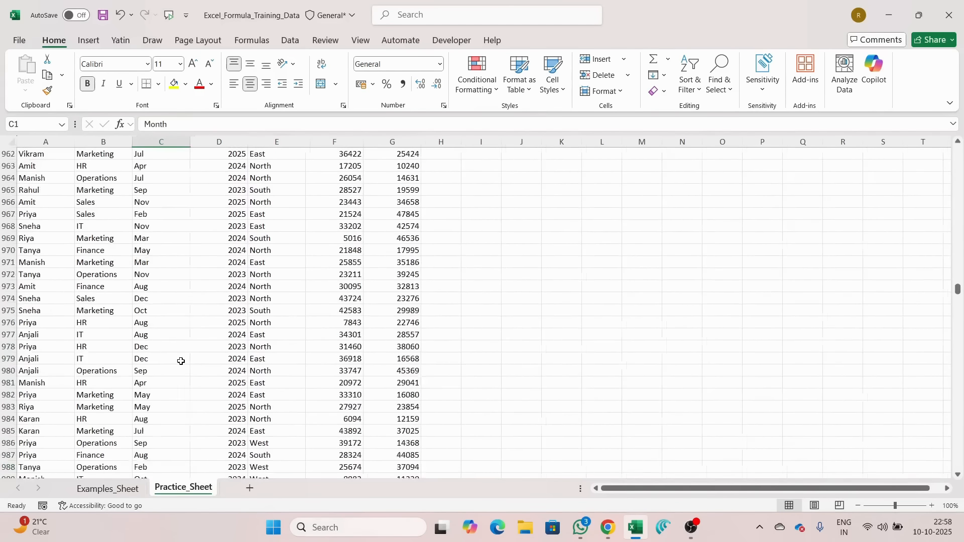
Enter the heading Months in cell I2, below the SUMIFS heading
key(Down)
key(Right)
key(Right)
key(Right)
key(Right)
key(Right)
key(Right)
key(Up)
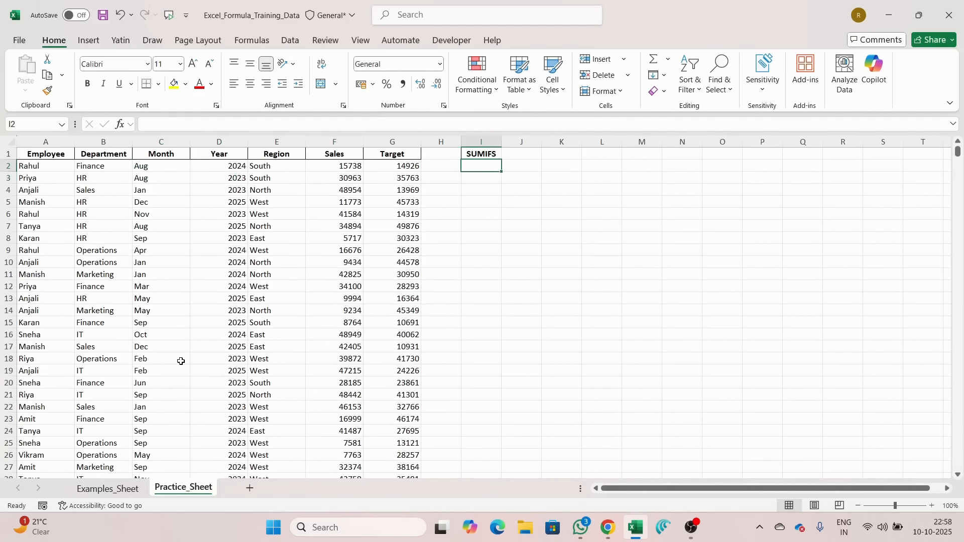
text(Mo)
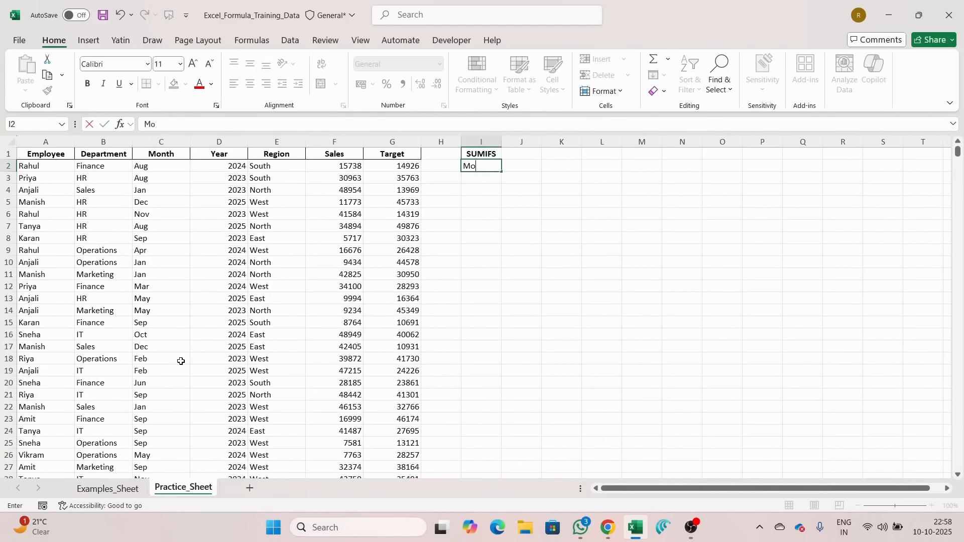
text(nths)
key(Return)
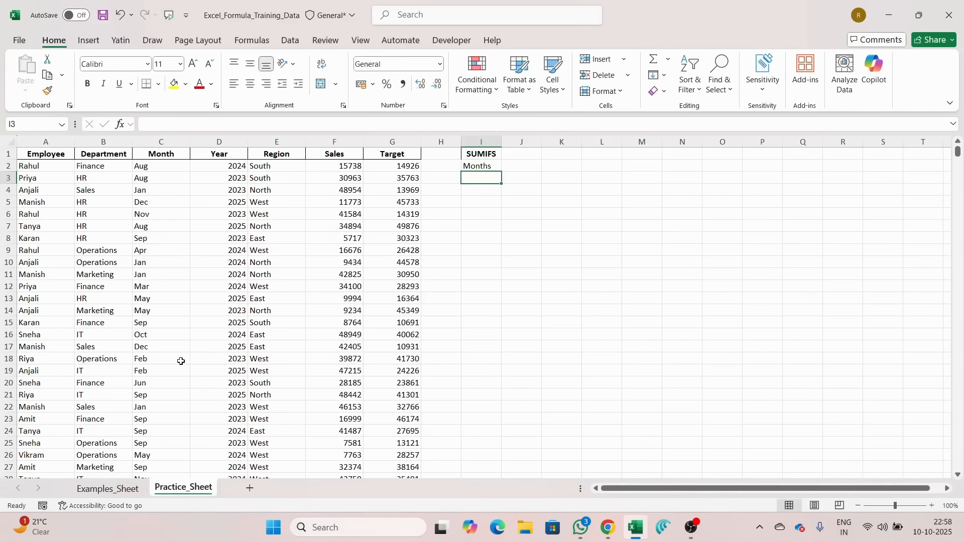
Check the first entries of the Month column in C2 and C3 for repeated months
key(Left)
key(Left)
key(Left)
key(Left)
key(Left)
key(Left)
key(Up)
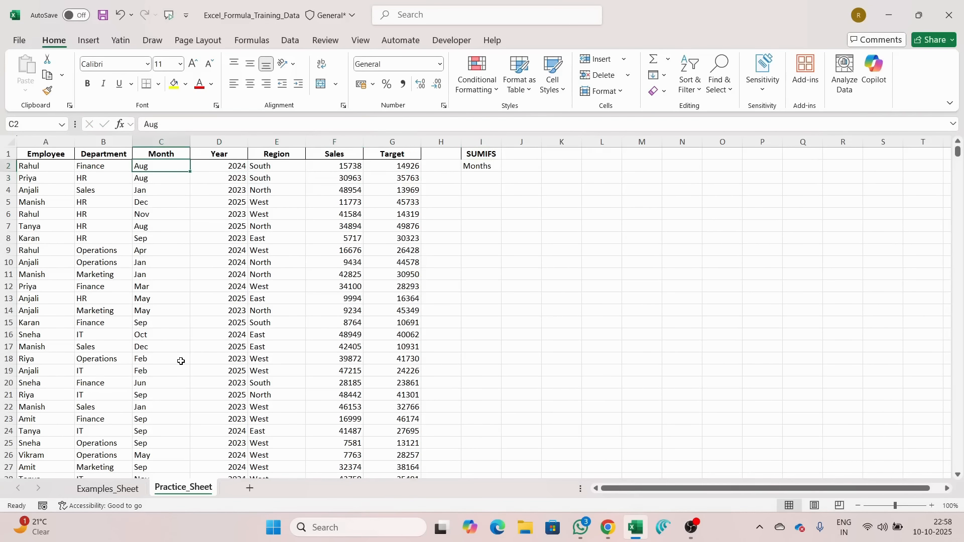
key(shift+space)
key(Down)
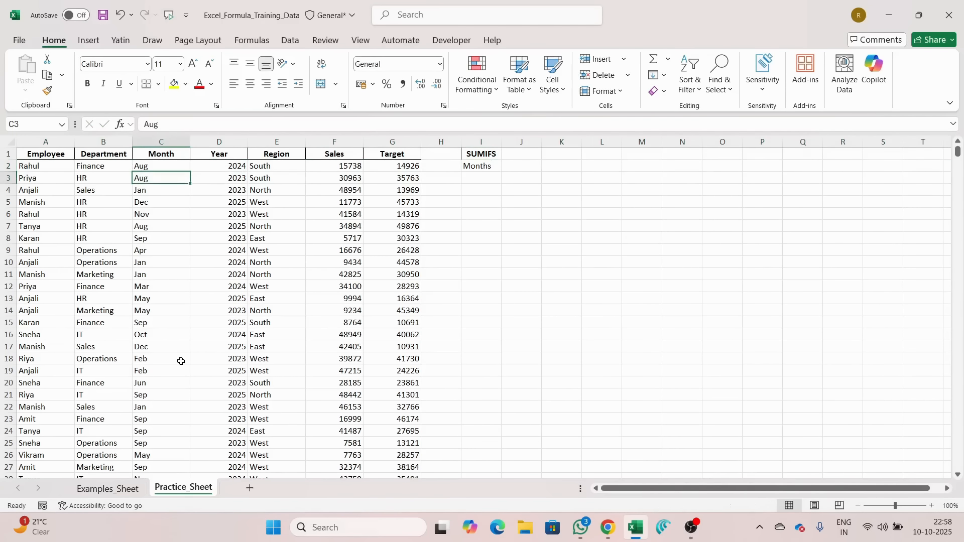
key(shift+space)
In I3, list each distinct month from the Month column with the formula =UNIQUE(C2:C1001)
key(Right)
key(Right)
key(Right)
key(Right)
key(Right)
key(Right)
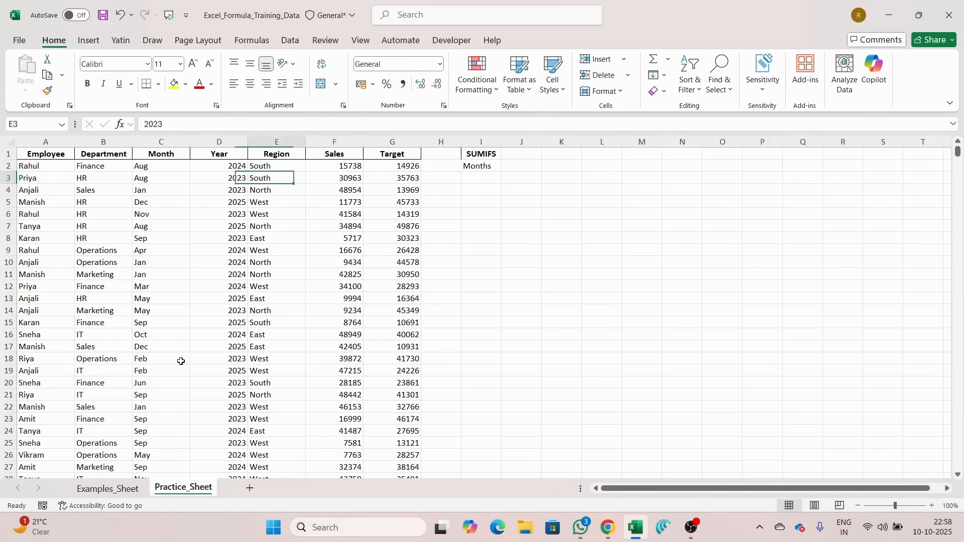
text(=un)
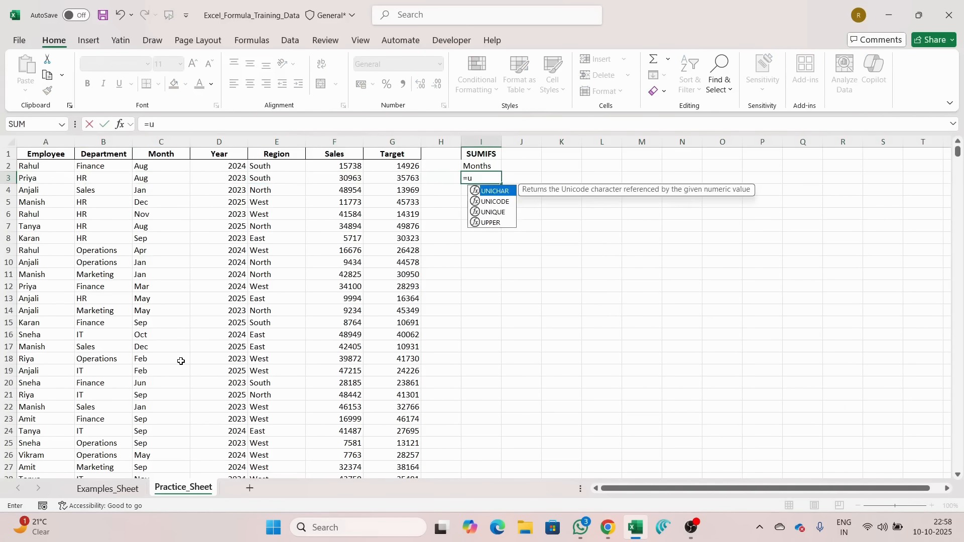
key(Down)
key(Down)
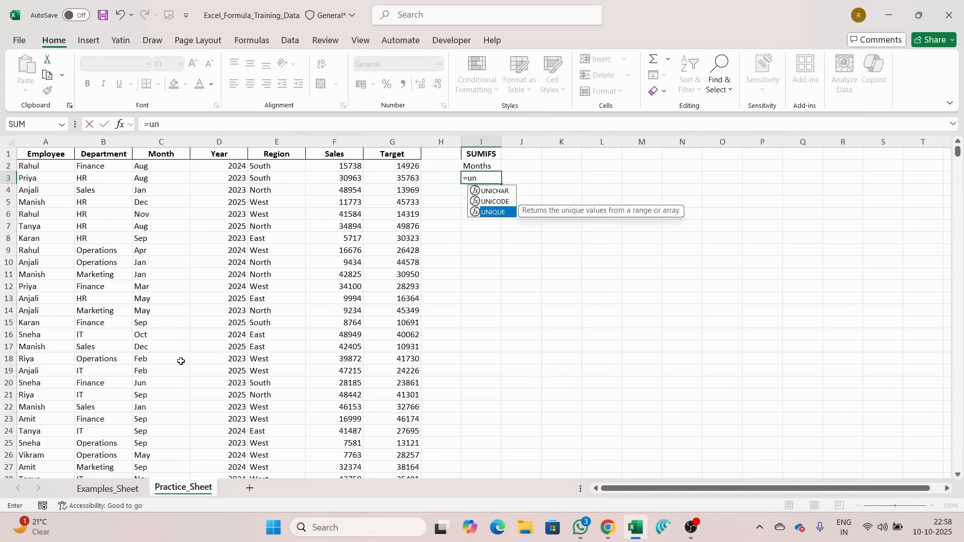
key(Tab)
key(Left)
key(Left)
key(Left)
key(Left)
key(Left)
key(Left)
key(Up)
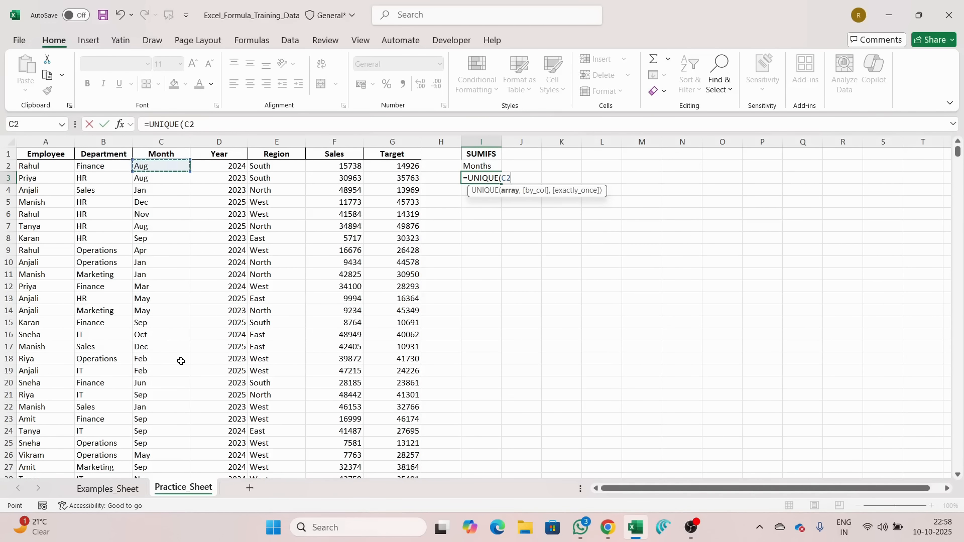
key(shift+Down)
key(shift+Down)
key(shift+Down)
key(shift+Down)
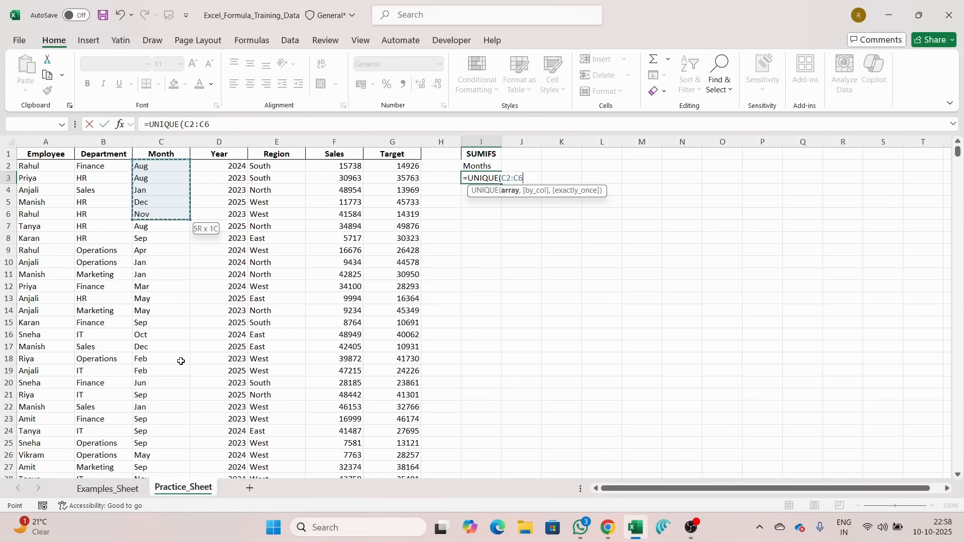
key(ctrl+shift+Down)
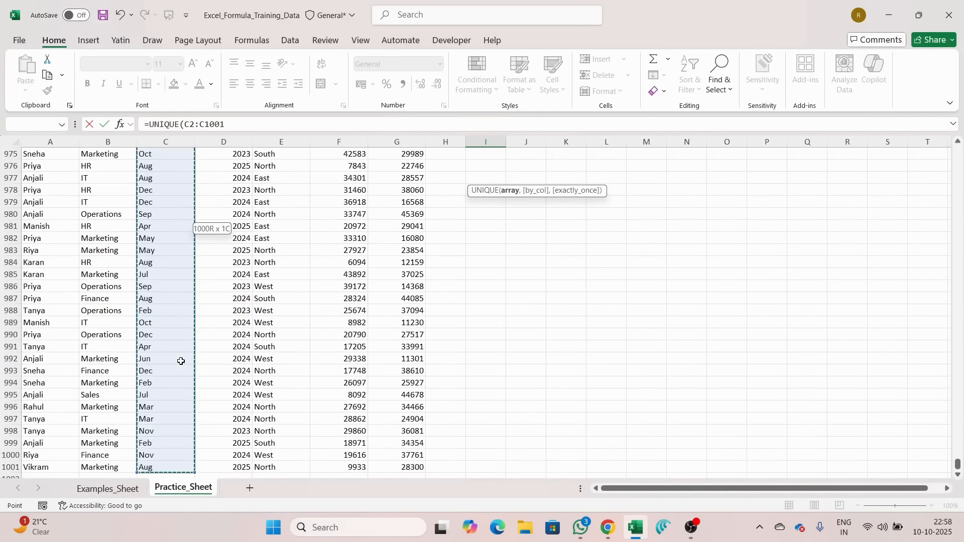
key(Return)
Review the UNIQUE formula in I3 and the month list spilled below it through I14
key(Up)
key(Up)
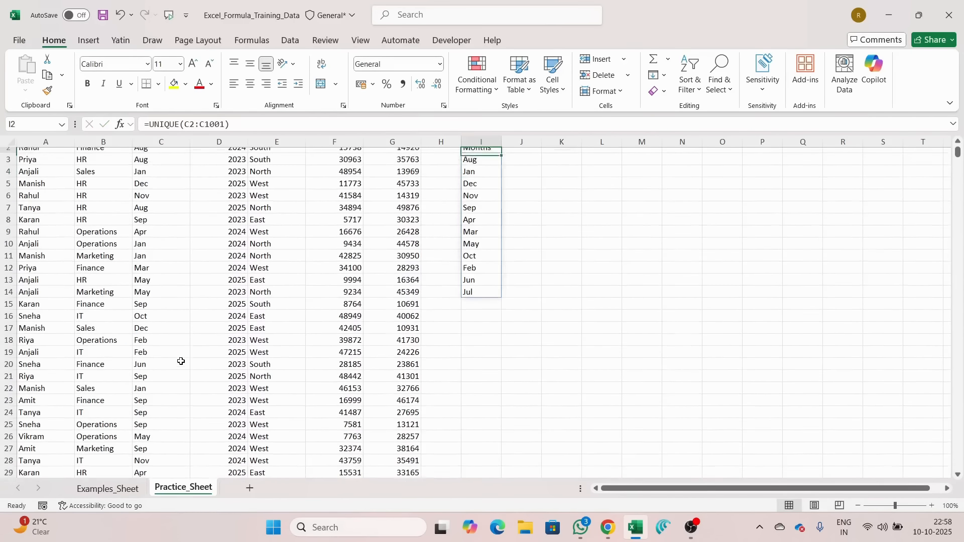
key(Down)
key(F2)
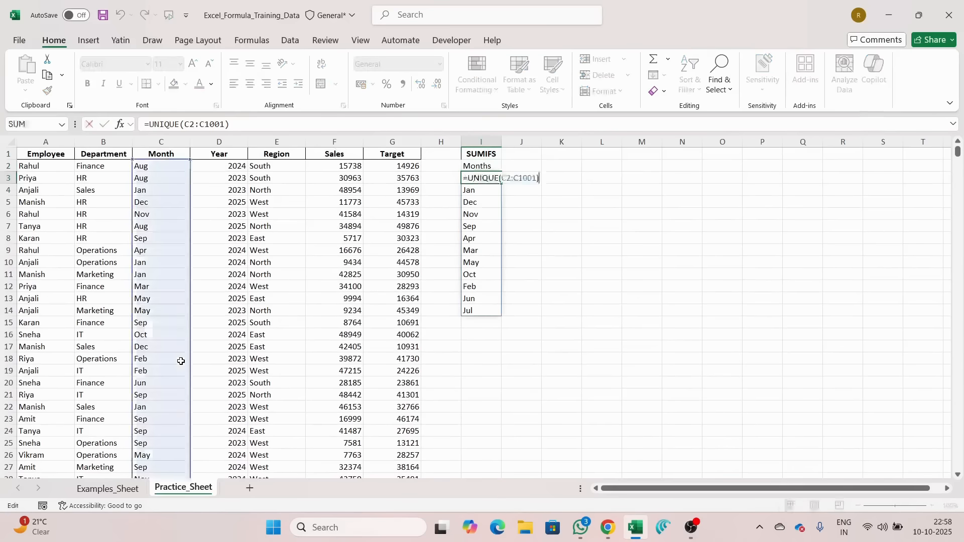
key(Return)
key(F2)
key(Return)
key(F2)
key(Return)
key(F2)
key(Return)
key(F2)
key(Return)
key(F2)
key(Return)
key(F2)
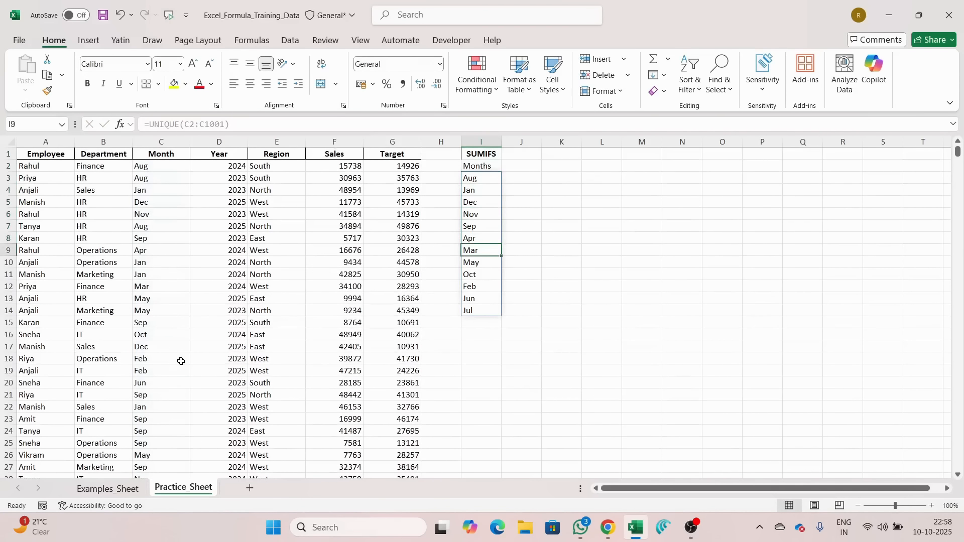
key(Return)
key(F2)
key(Return)
key(F2)
key(Return)
key(Down)
key(Down)
key(Down)
key(ctrl+Up)
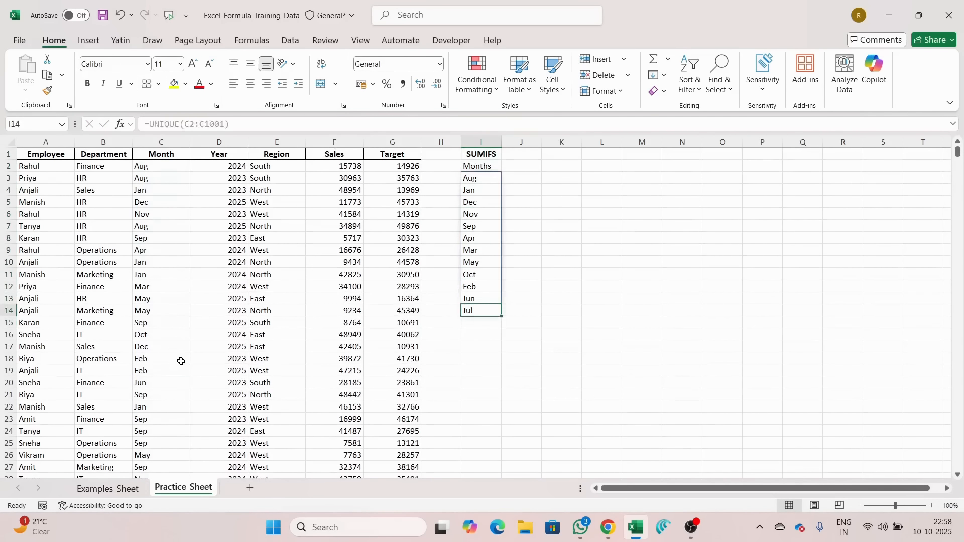
key(ctrl+Up)
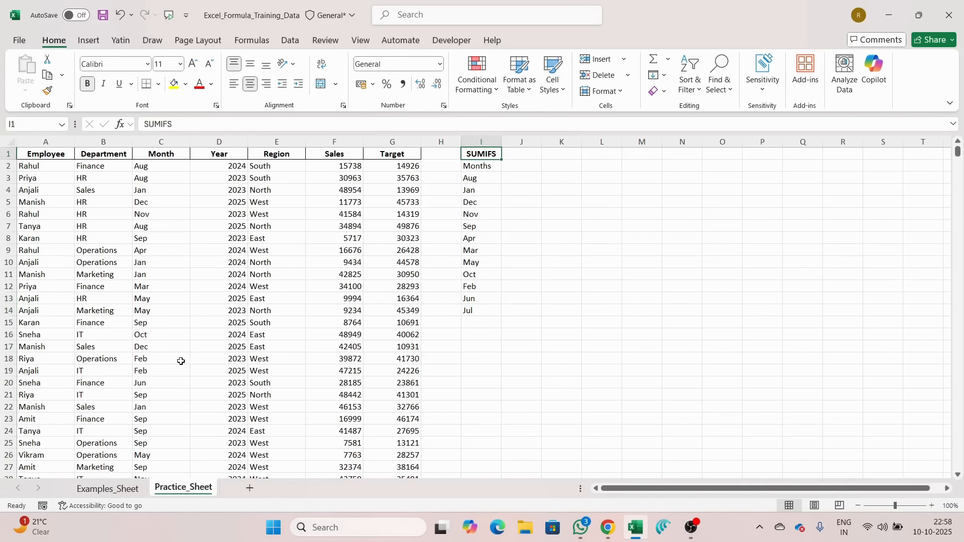
key(Down)
key(Down)
key(Right)
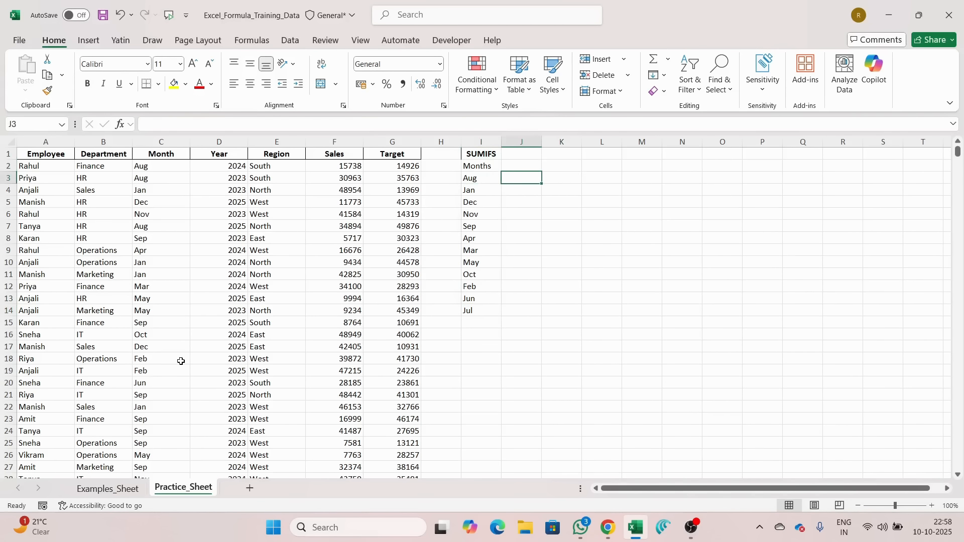
text(=)
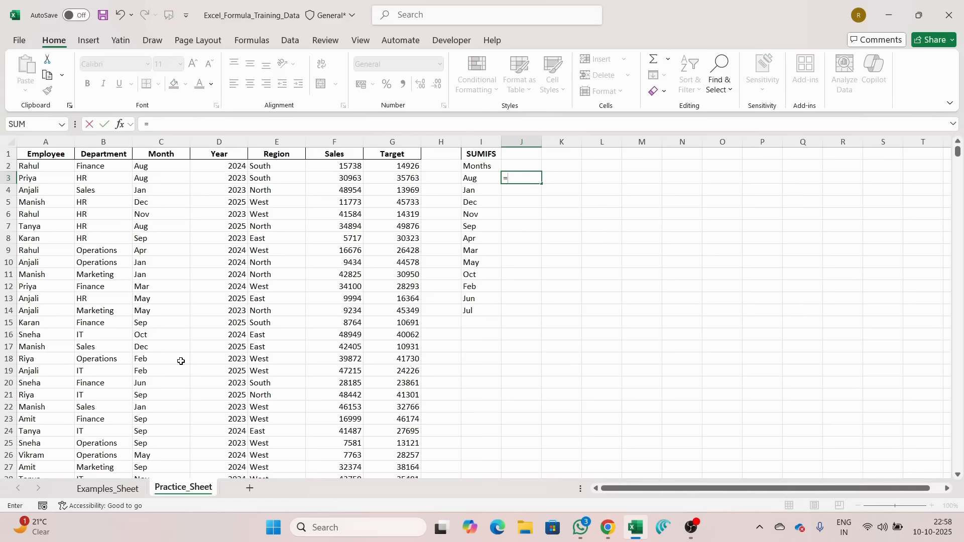
text(sumi)
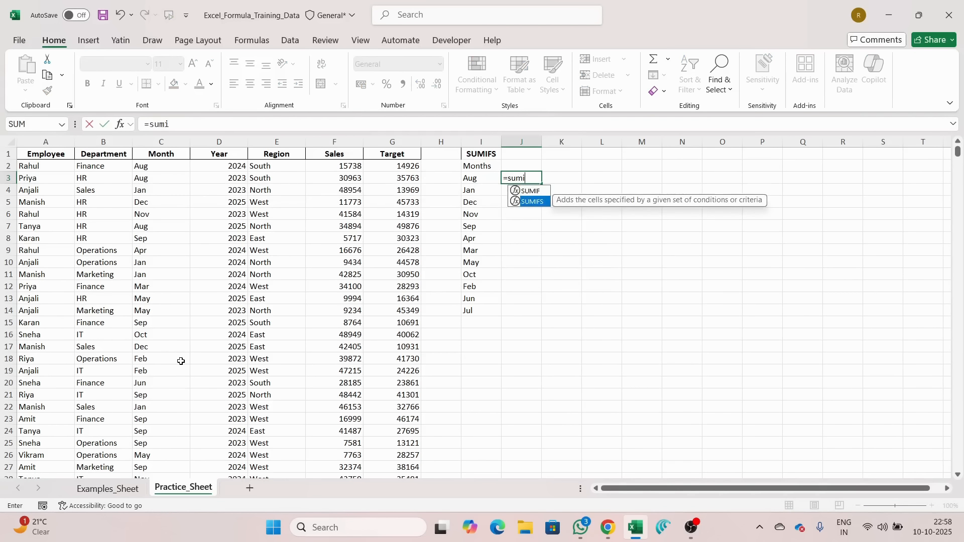
key(Tab)
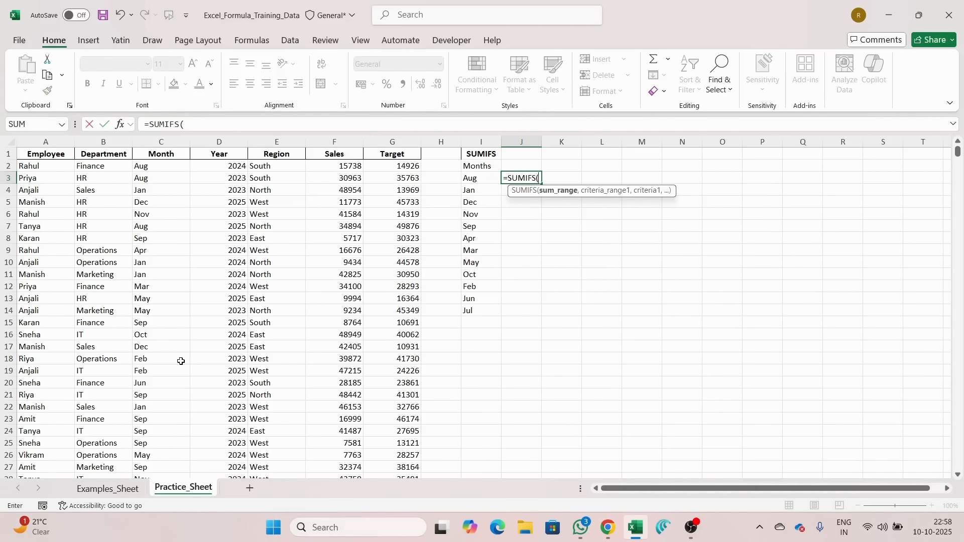
key(Left)
key(Left)
key(Left)
key(ctrl+space)
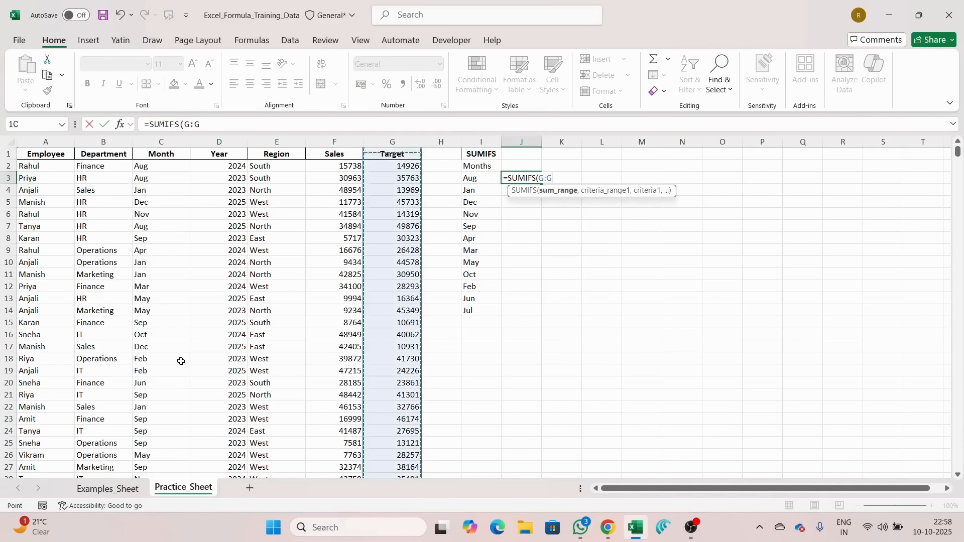
key(Left)
key(ctrl+space)
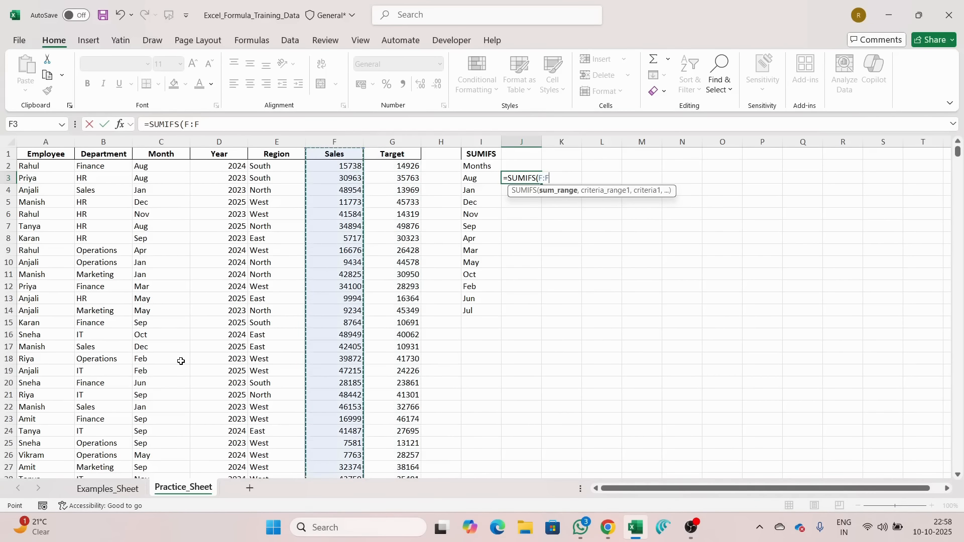
key(Escape)
Copy the Sales and Target headings from F1:G1 and paste them as values into J2:K2
key(Up)
key(Left)
key(Left)
key(Left)
key(Up)
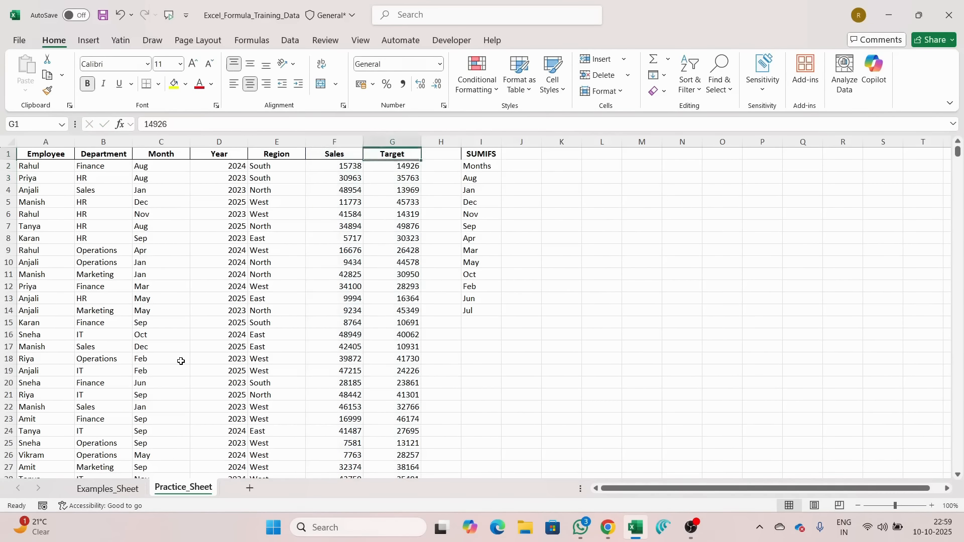
key(Left)
key(shift+Right)
key(ctrl+c)
key(Down)
key(Right)
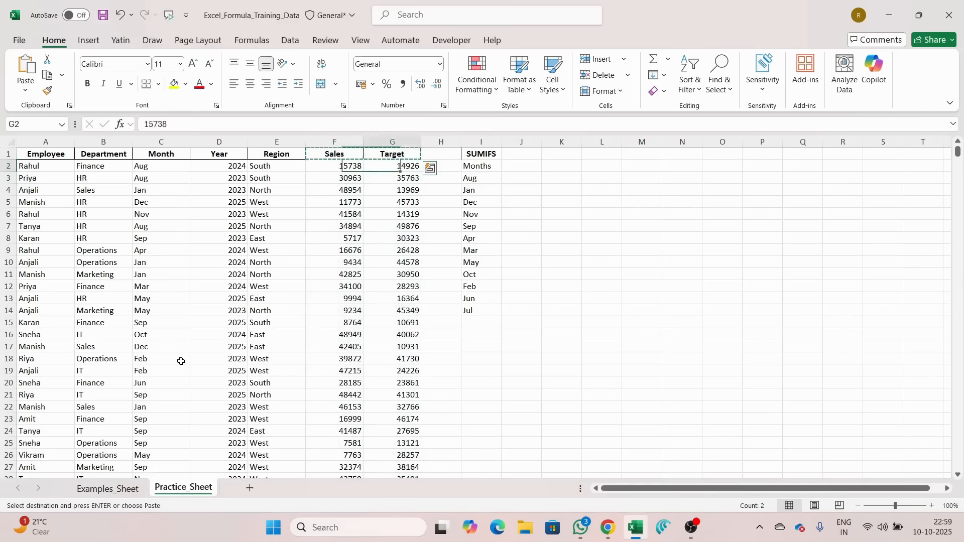
key(Right)
key(Right)
key(Right)
key(ctrl+alt+v)
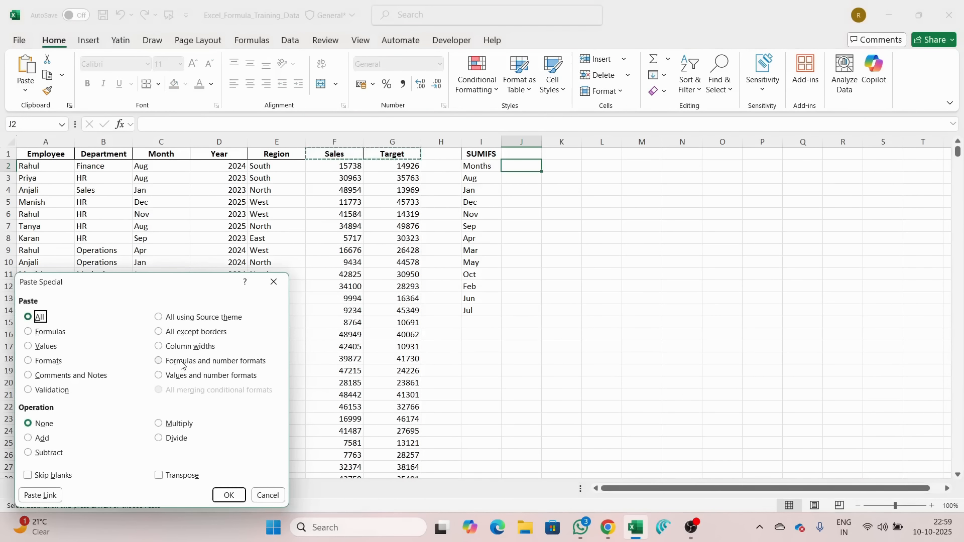
key(v)
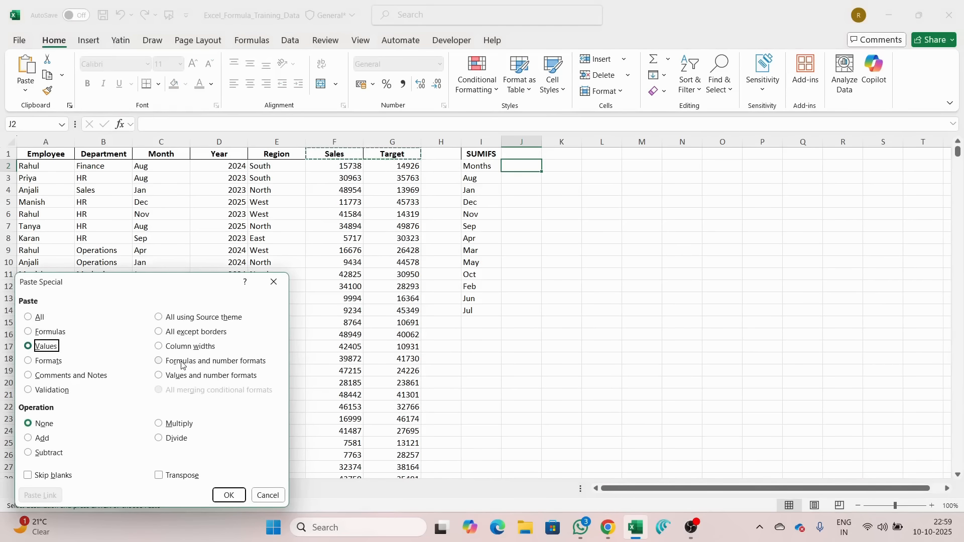
key(Return)
Make the Months, Sales and Target headings in I2:K2 bold
key(Left)
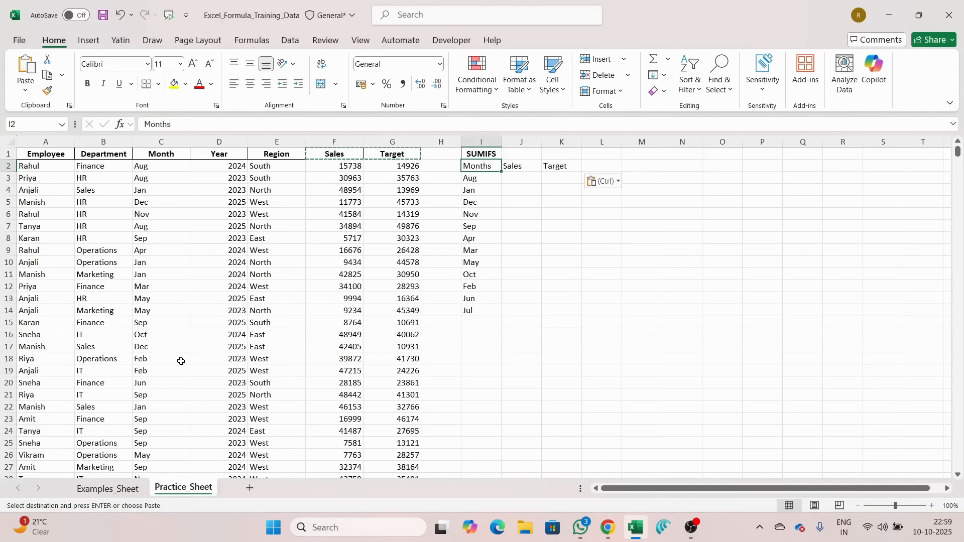
key(shift+Right)
key(shift+Right)
key(ctrl+b)
Begin a SUMIFS formula in J3, beneath the Sales heading of the summary table
key(Down)
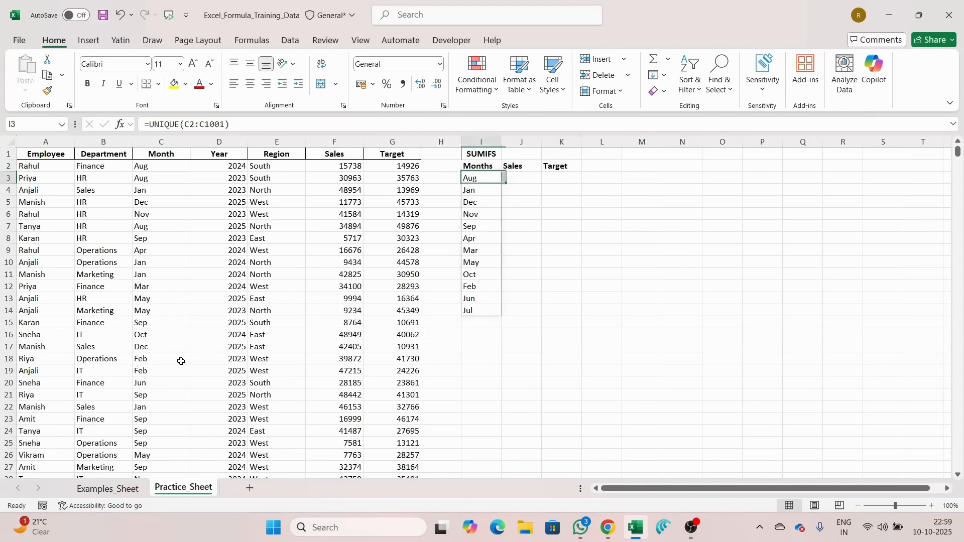
key(Right)
text(=)
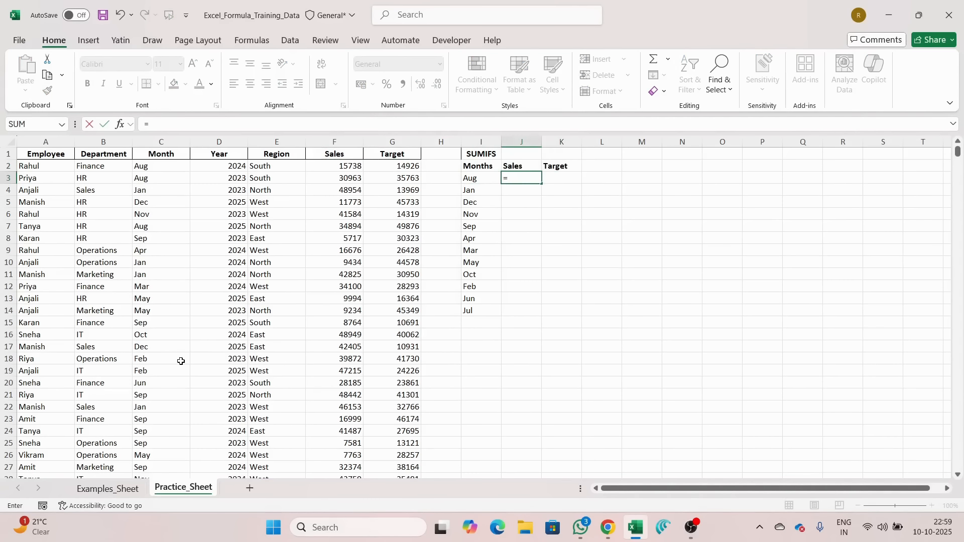
text(sum)
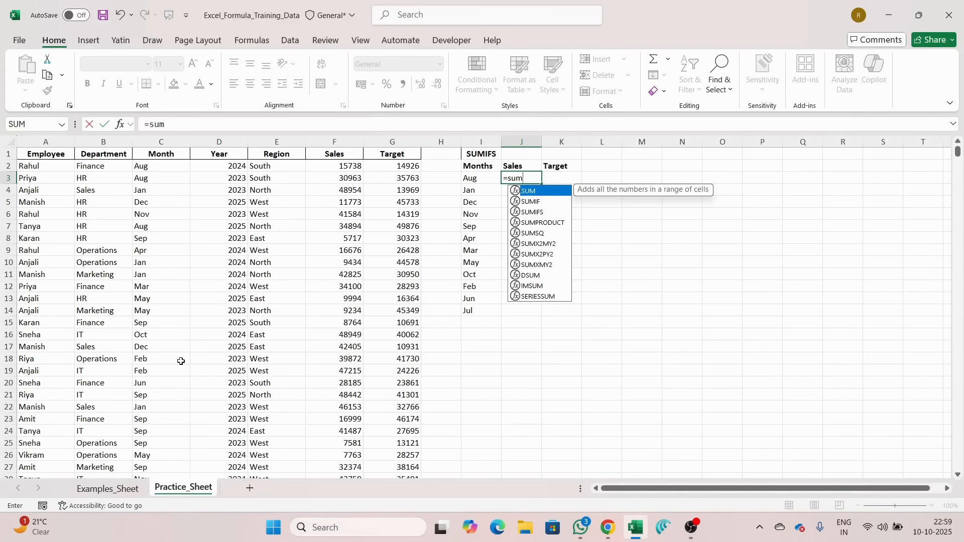
key(Down)
key(Down)
key(Tab)
key(Left)
key(Left)
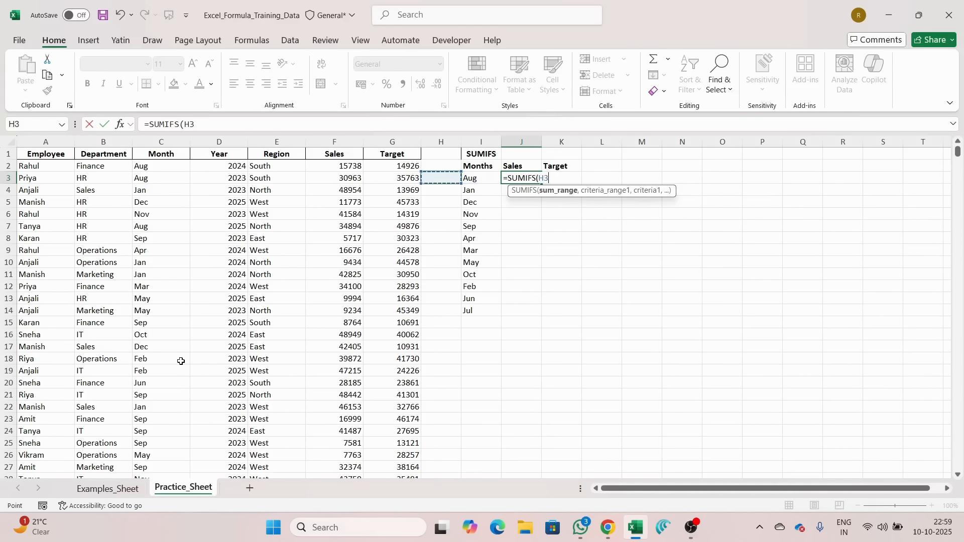
key(ctrl+space)
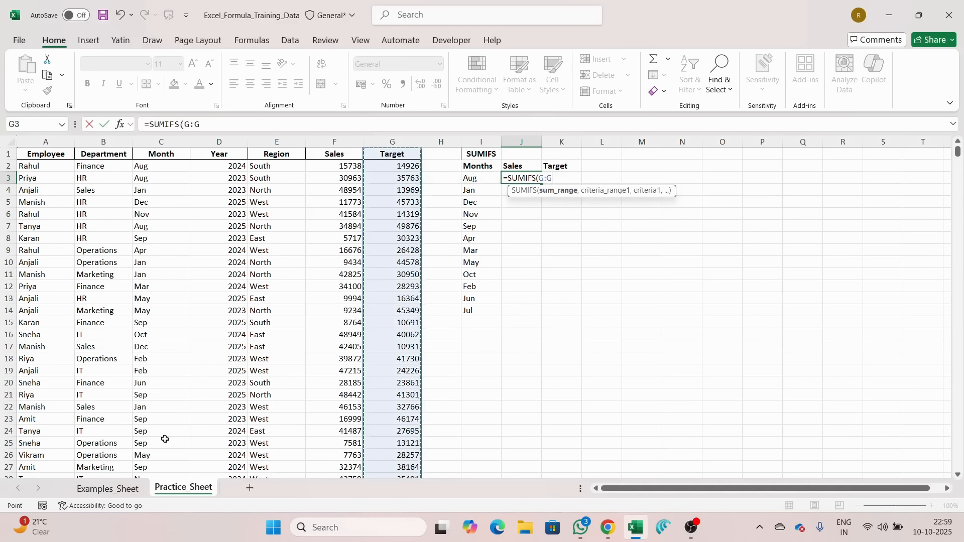
scroll(365, 341, down, 20)
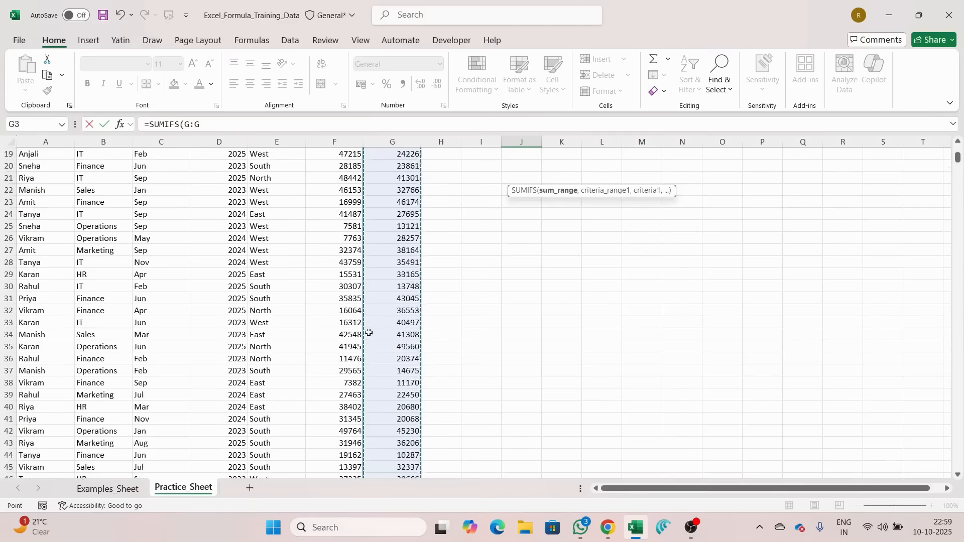
scroll(351, 310, down, 20)
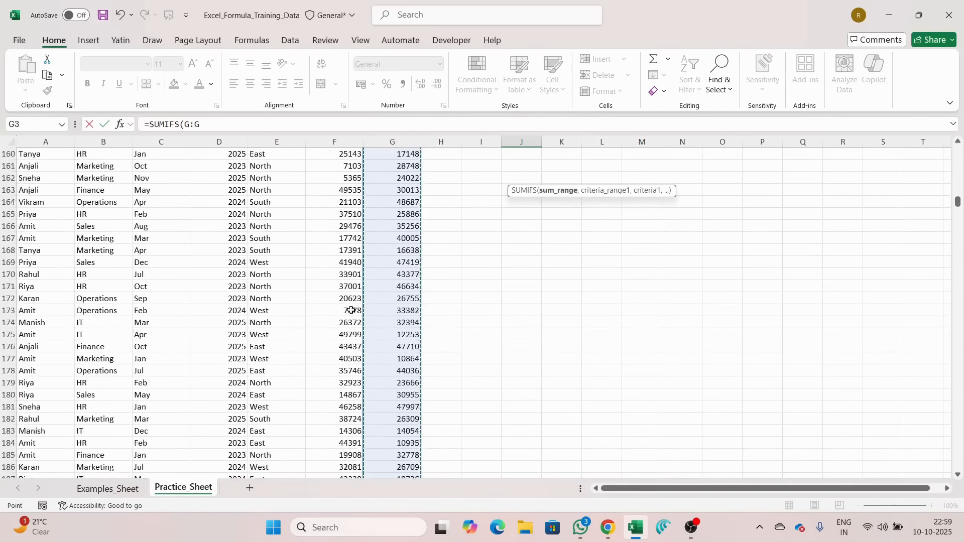
scroll(313, 337, down, 9)
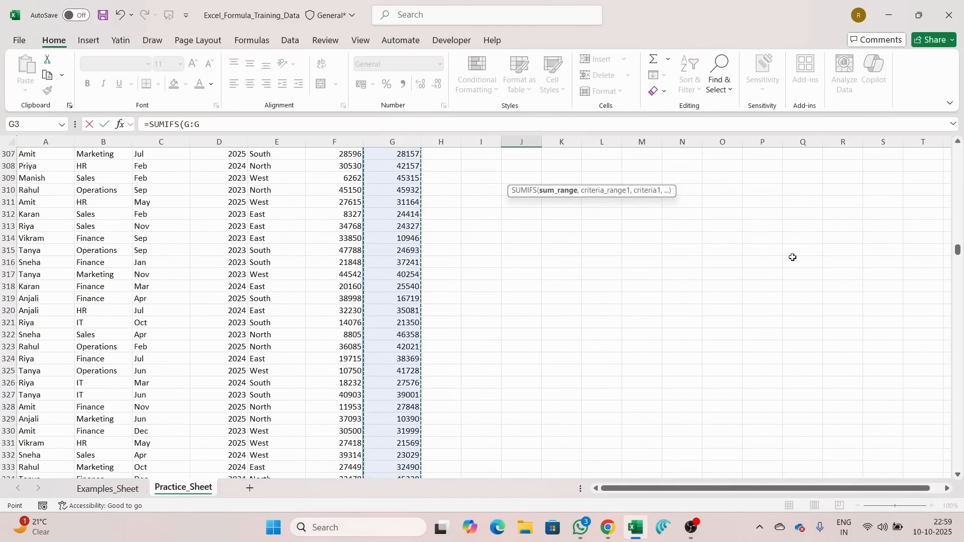
drag(956, 246, 947, 475)
scroll(763, 411, down, 10)
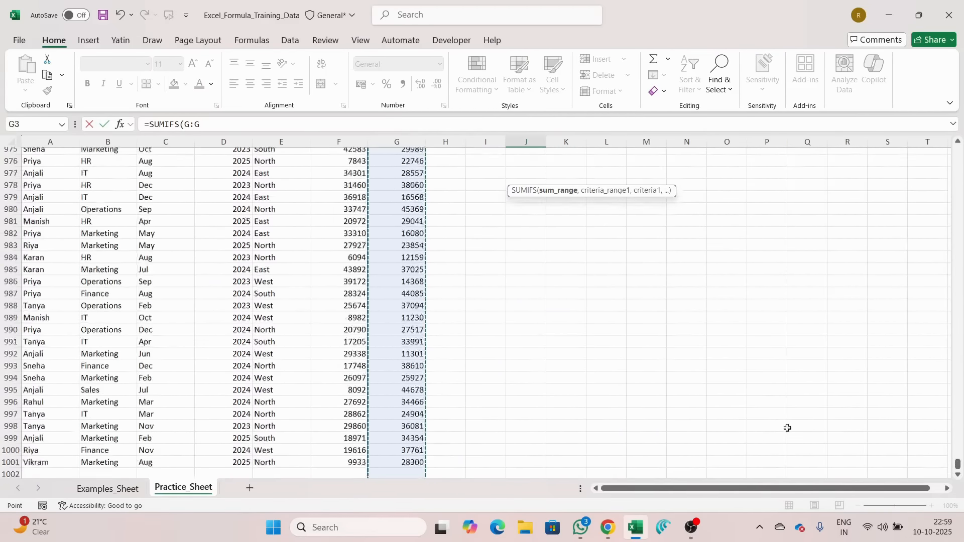
scroll(702, 399, up, 6)
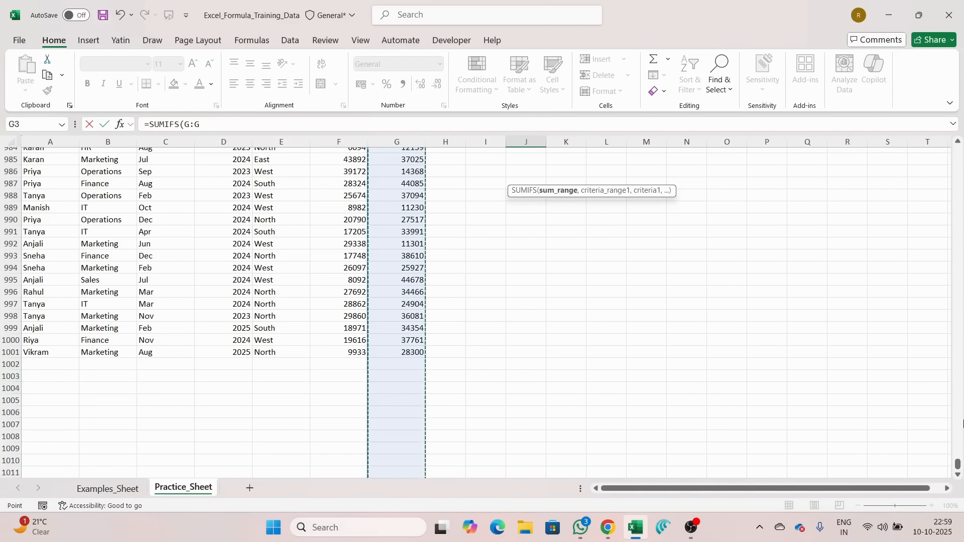
drag(957, 464, 957, 150)
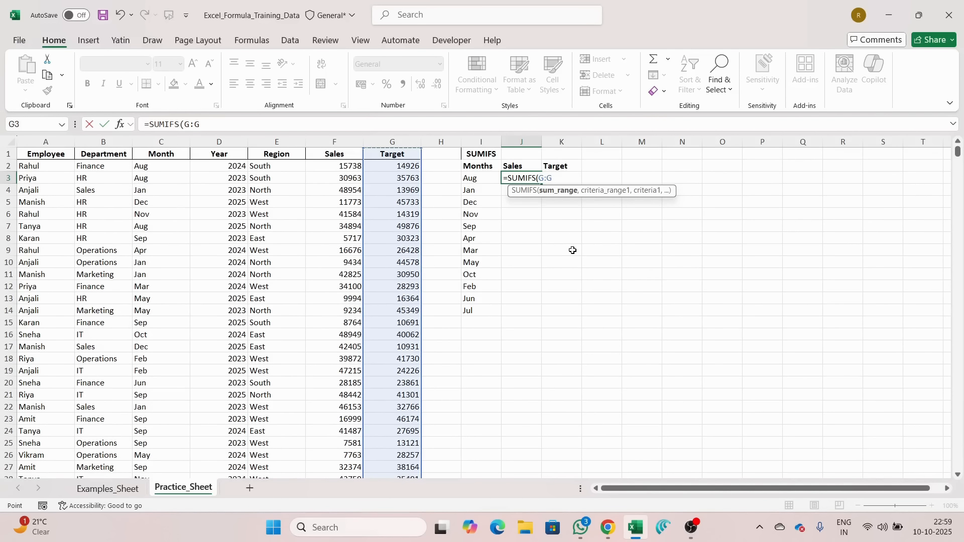
key(BackSpace)
key(BackSpace)
key(BackSpace)
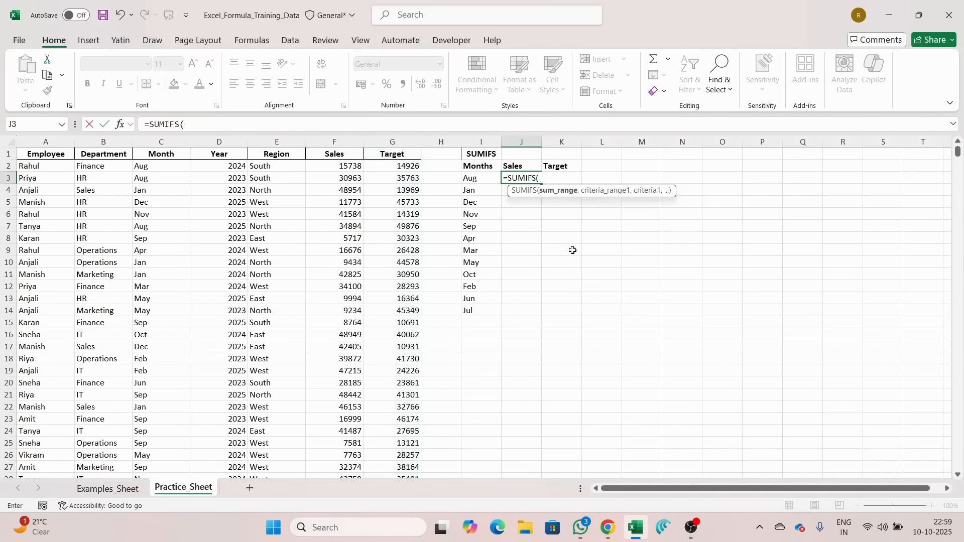
Give the J3 SUMIFS formula the Sales column F:F as sum range and the locked Month column $C:$C as criteria range
click(358, 236)
key(ctrl+space)
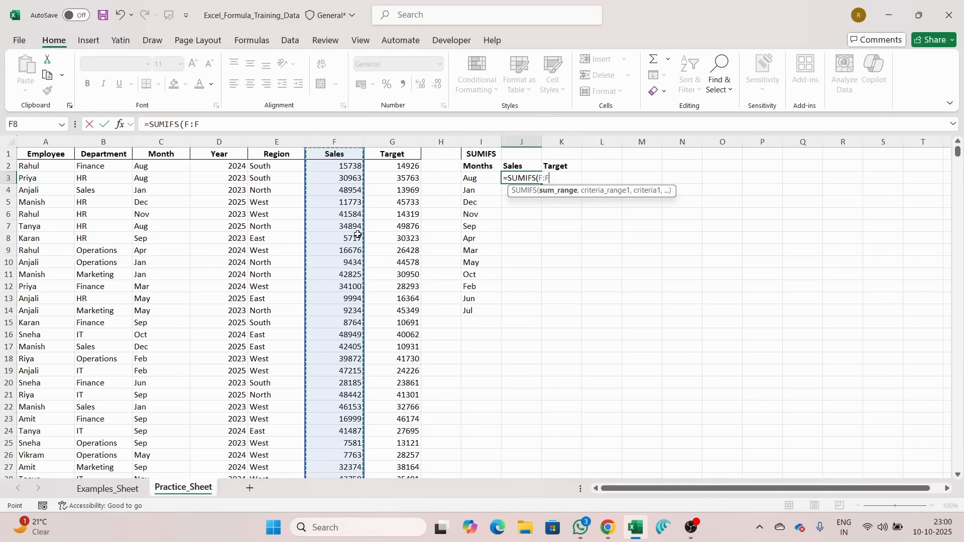
text(,)
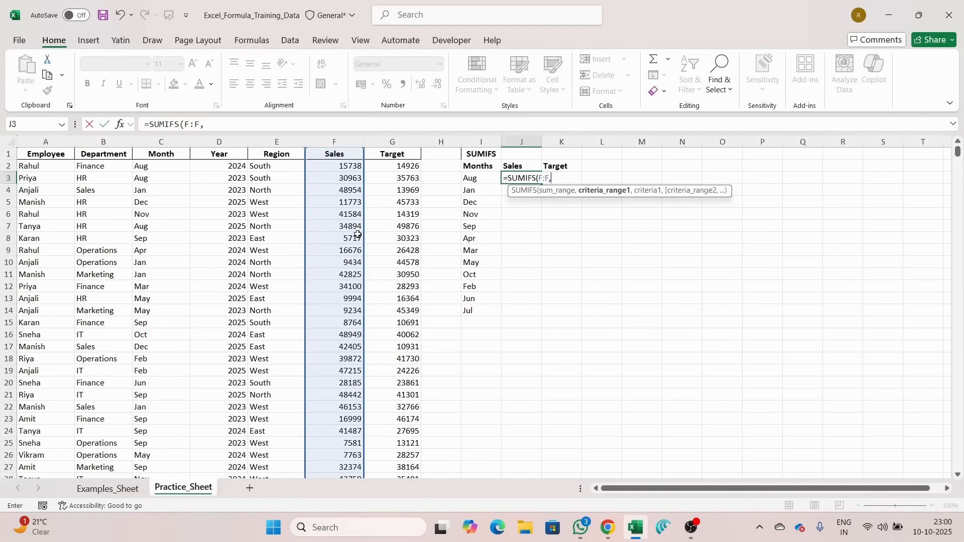
key(Left)
key(Home)
key(Right)
key(Right)
key(ctrl+space)
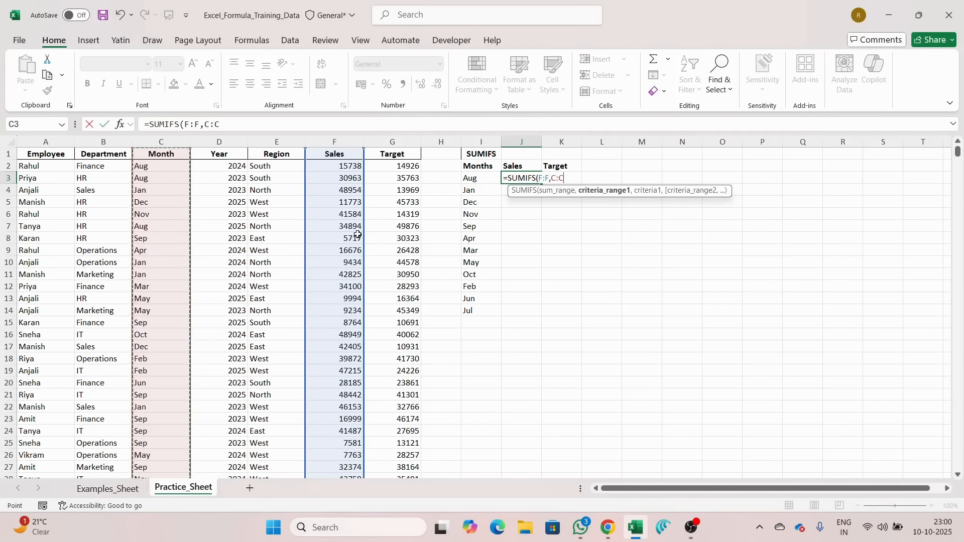
key(F4)
text(,)
Use the month in $I3 as the criterion and complete J3 as =SUMIFS(F:F,$C:$C,$I3)
key(Left)
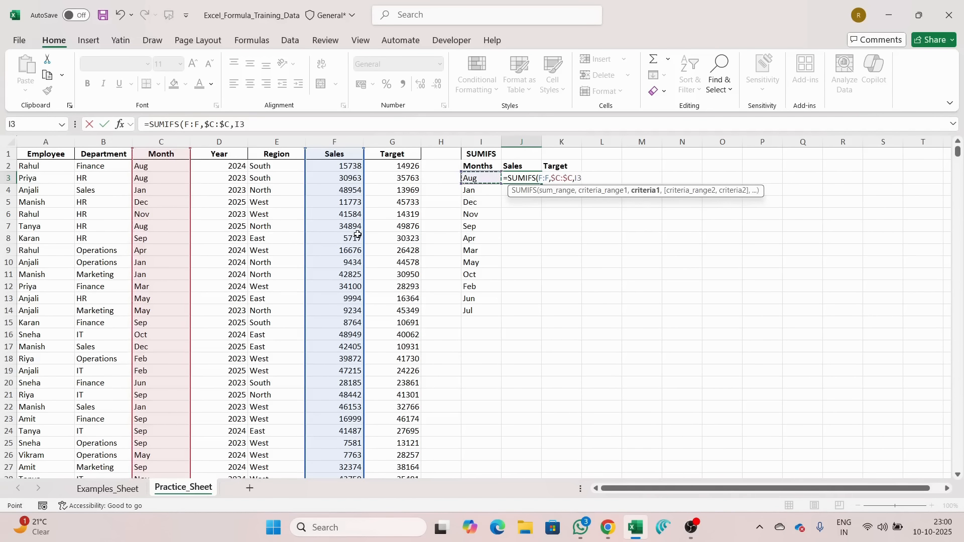
key(F4)
key(F4)
key(F4)
text())
key(Return)
key(Up)
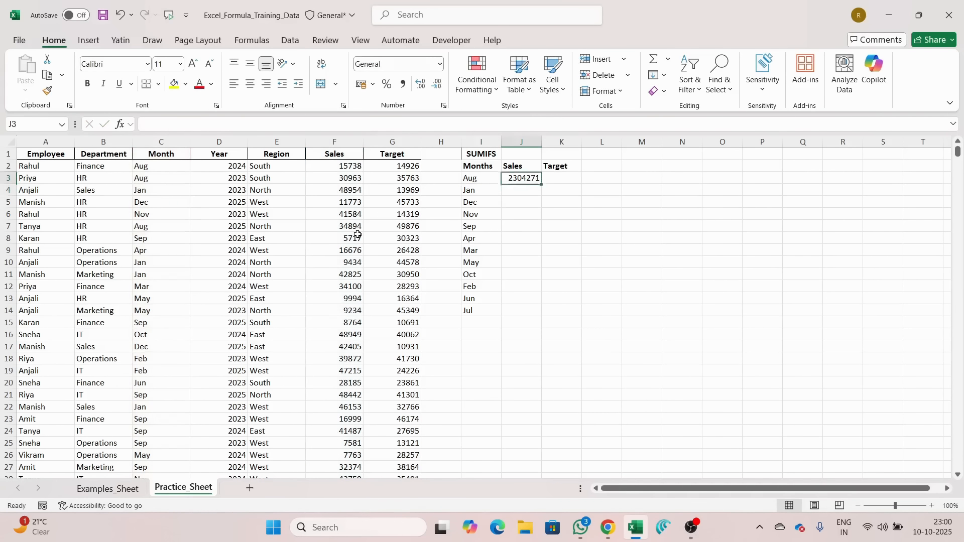
Copy the Sales SUMIFS formula from J3 into J4:J14 for the remaining months
key(Left)
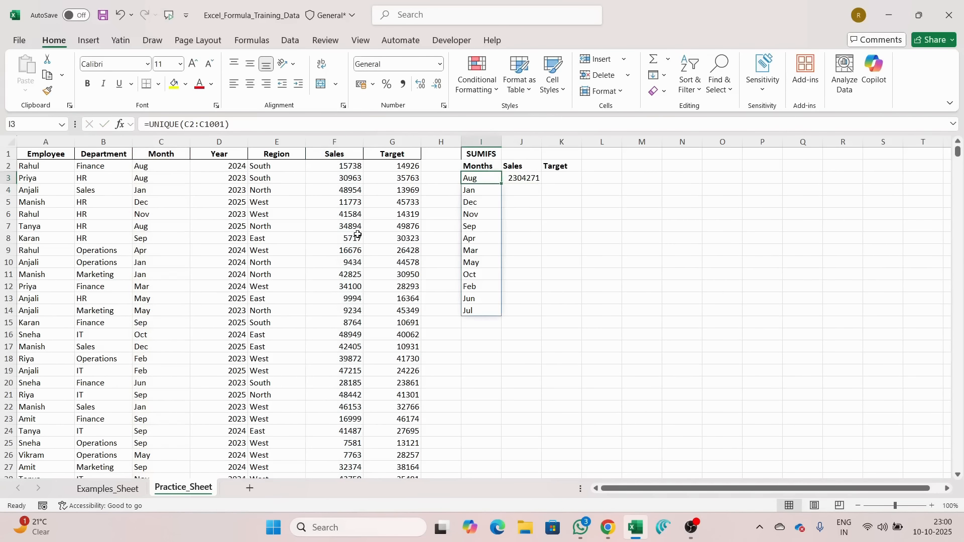
key(Right)
key(ctrl+c)
key(Left)
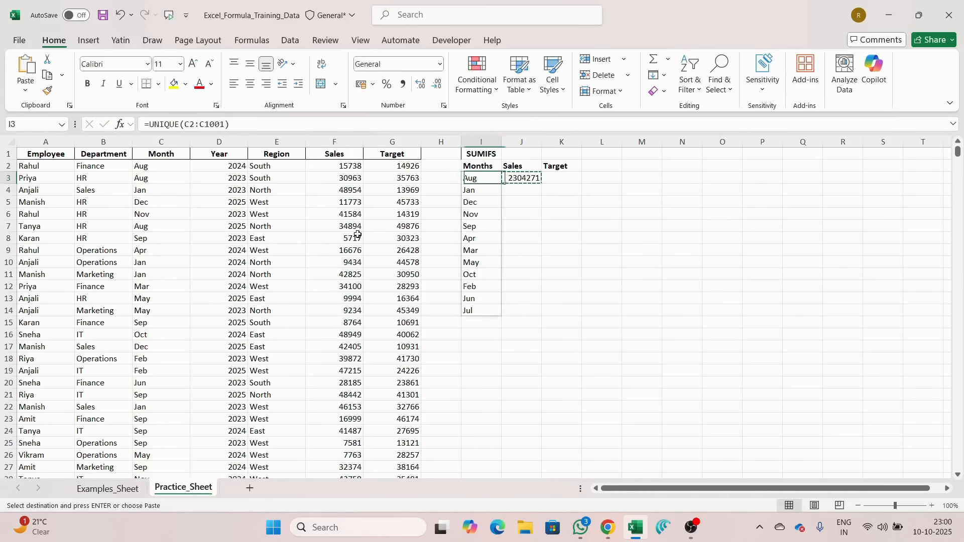
key(ctrl+Down)
key(Right)
key(shift+Up)
key(shift+Up)
key(shift+Up)
key(shift+Up)
key(shift+Up)
key(shift+Up)
key(shift+Up)
key(shift+Up)
key(shift+Up)
key(shift+Up)
key(ctrl+v)
key(Escape)
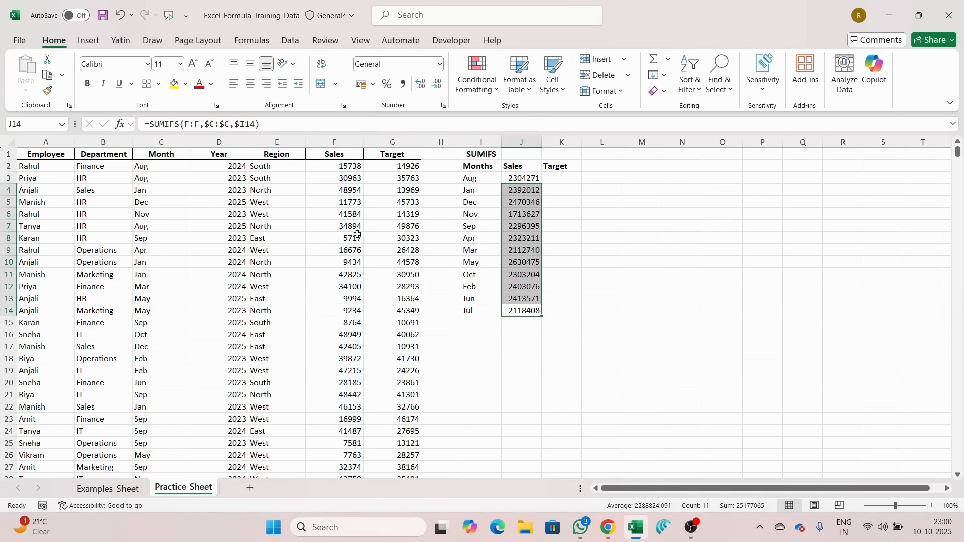
Copy the J3 formula into K3 as =SUMIFS(G:G,$C:$C,$I3) for Target and check its references
key(Up)
key(Up)
key(Up)
key(Up)
key(Up)
key(Up)
key(Up)
key(Up)
key(Up)
key(Up)
key(Up)
key(ctrl+c)
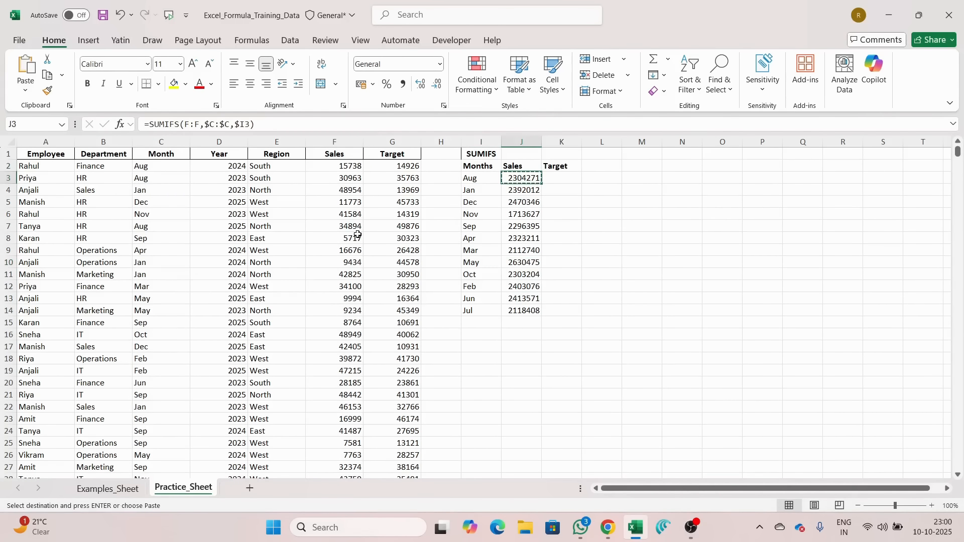
key(shift+Right)
key(ctrl+v)
key(Right)
key(F2)
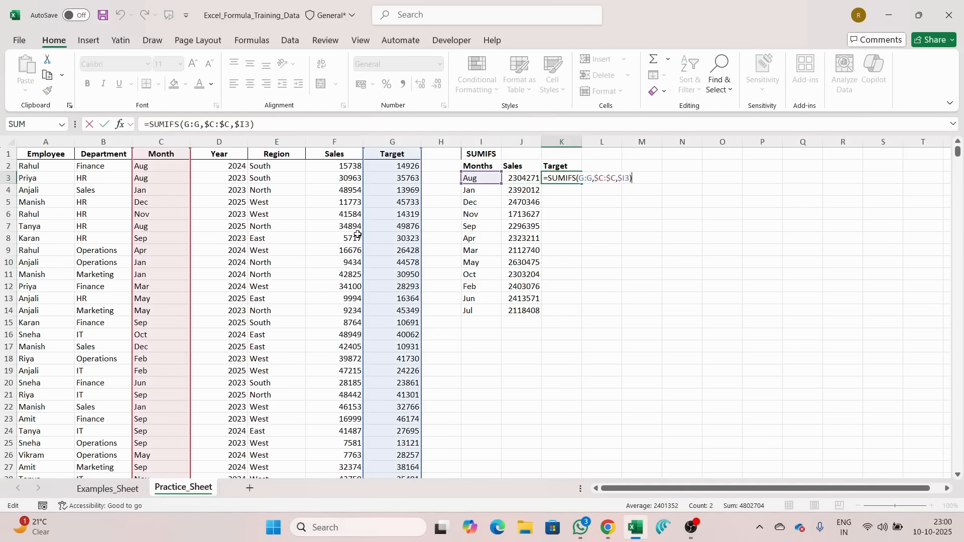
key(ctrl+Return)
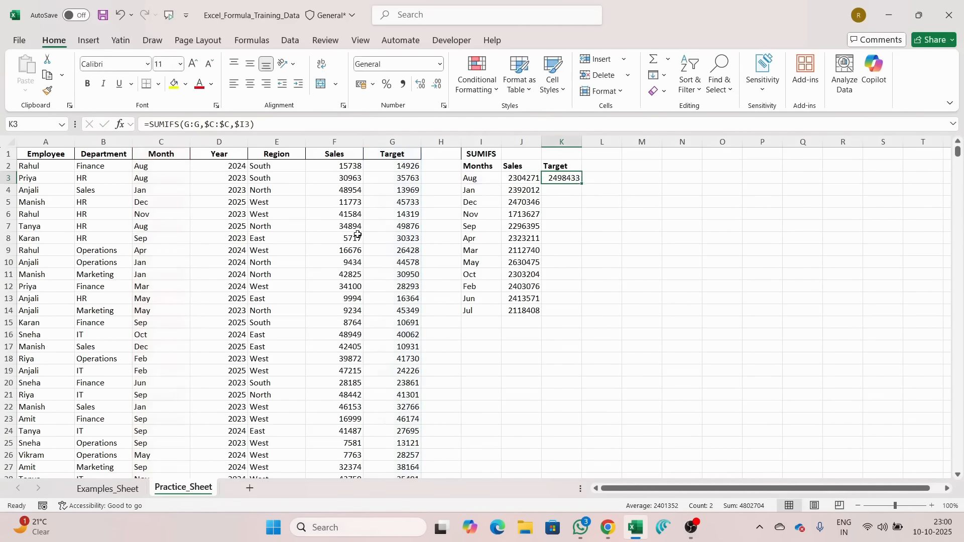
Copy the Target SUMIFS formula from K3 into K4:K14
key(ctrl+c)
key(Left)
key(ctrl+Down)
key(Right)
key(ctrl+shift+Up)
key(shift+Down)
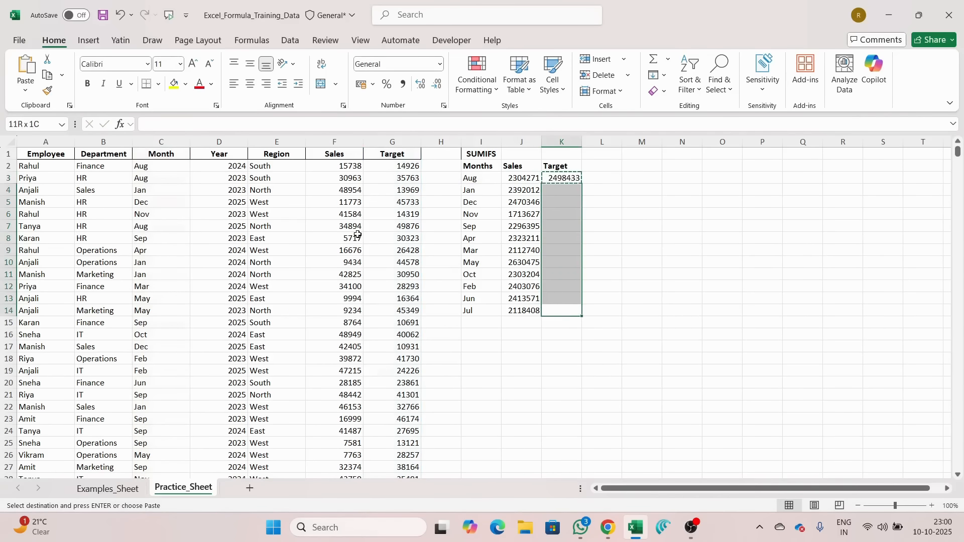
key(ctrl+v)
key(Escape)
Select the data table A1:G1001 and turn on filters for its header row
key(Left)
key(Left)
key(Left)
key(Left)
key(ctrl+Left)
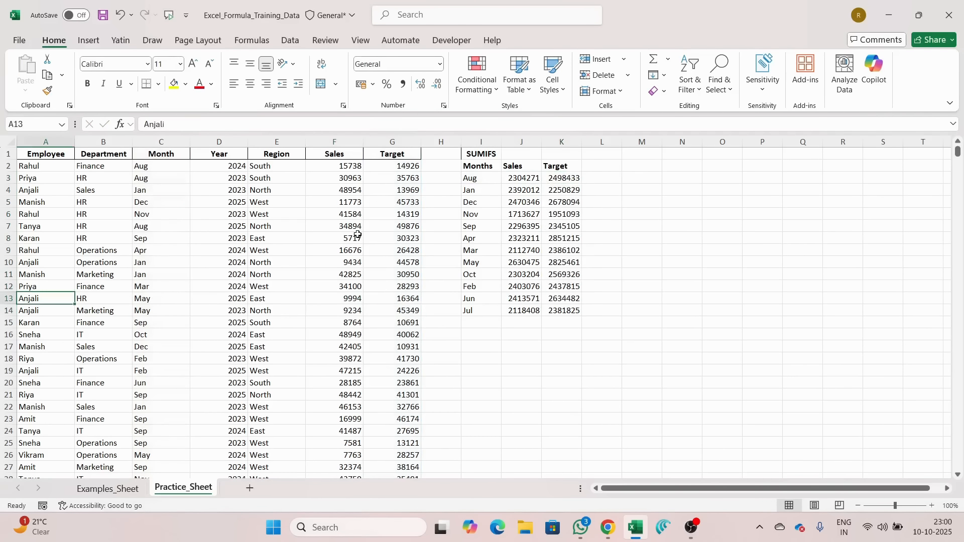
key(ctrl+Up)
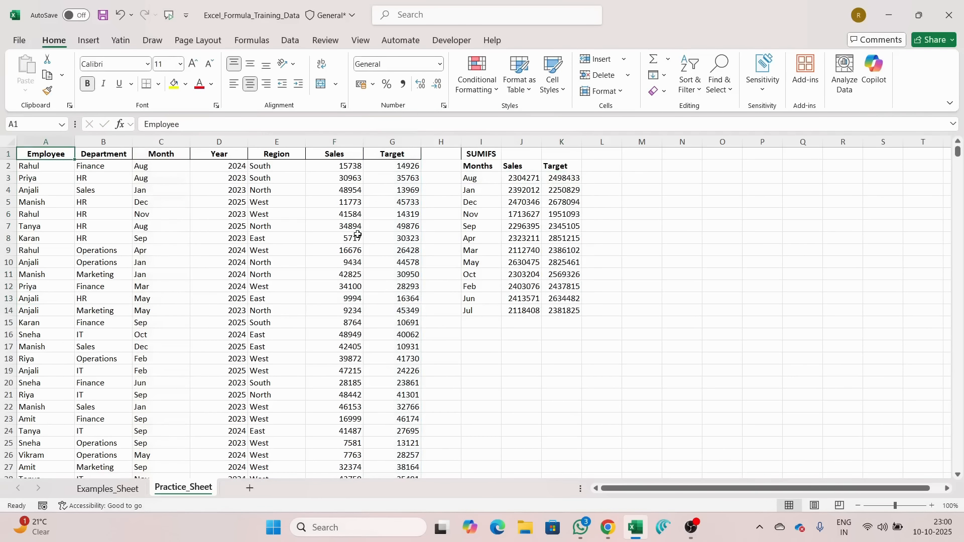
key(ctrl+shift+Right)
key(ctrl+shift+Down)
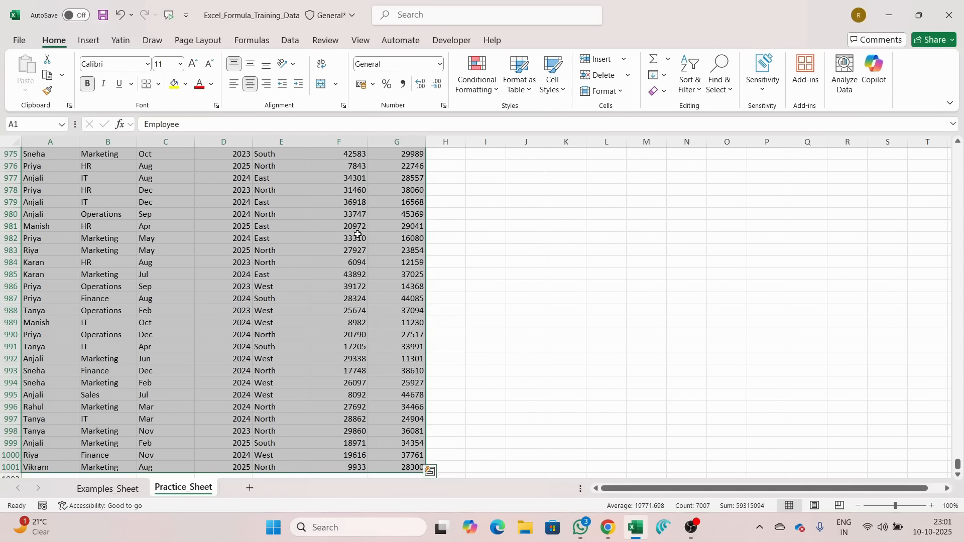
key(ctrl+Home)
key(Right)
key(Right)
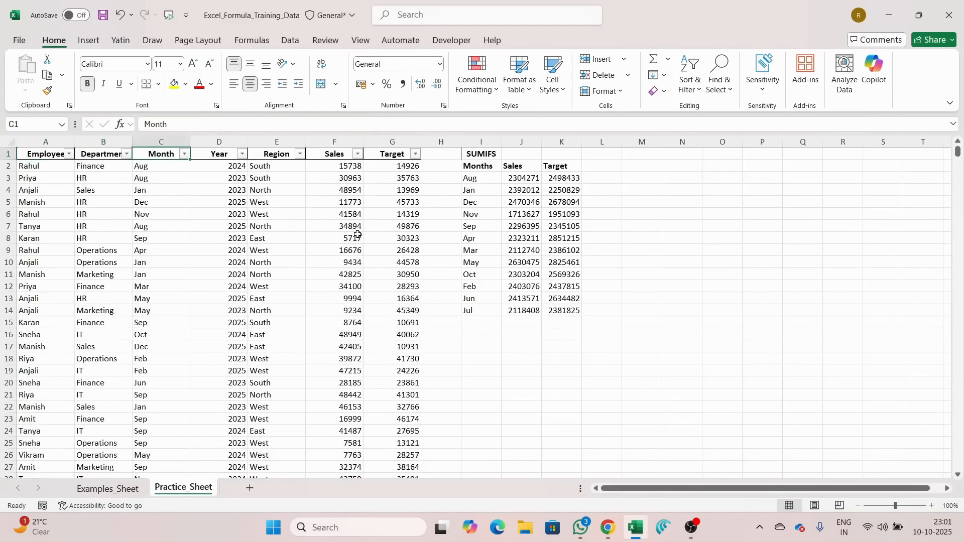
Filter the Month column to show only the Aug rows
key(alt+Down)
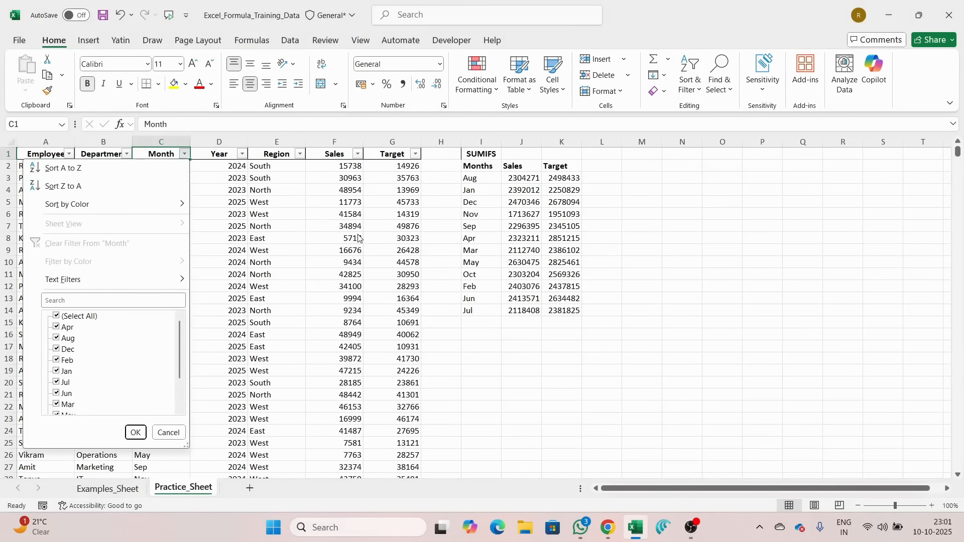
key(Escape)
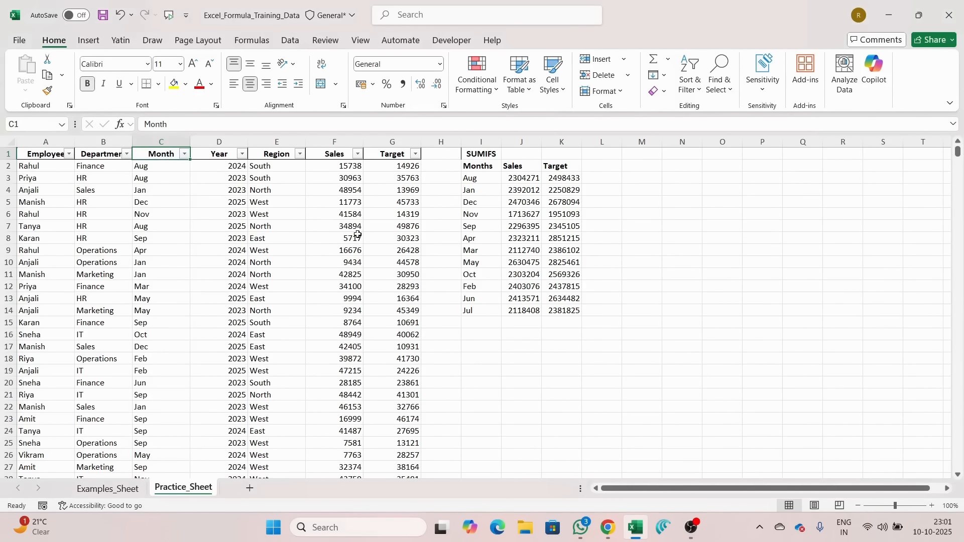
key(alt+Down)
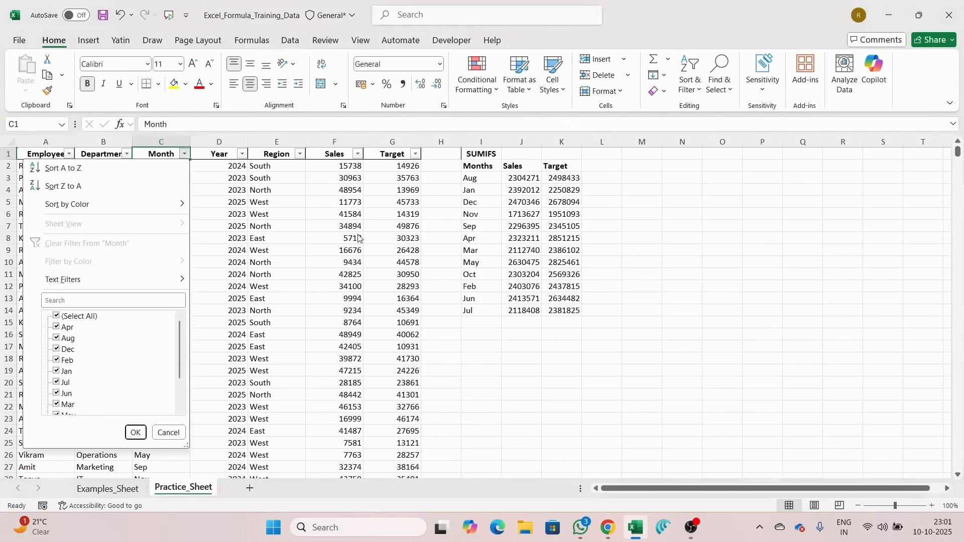
key(Down)
key(Down)
key(Down)
key(Down)
key(Down)
key(Down)
key(Down)
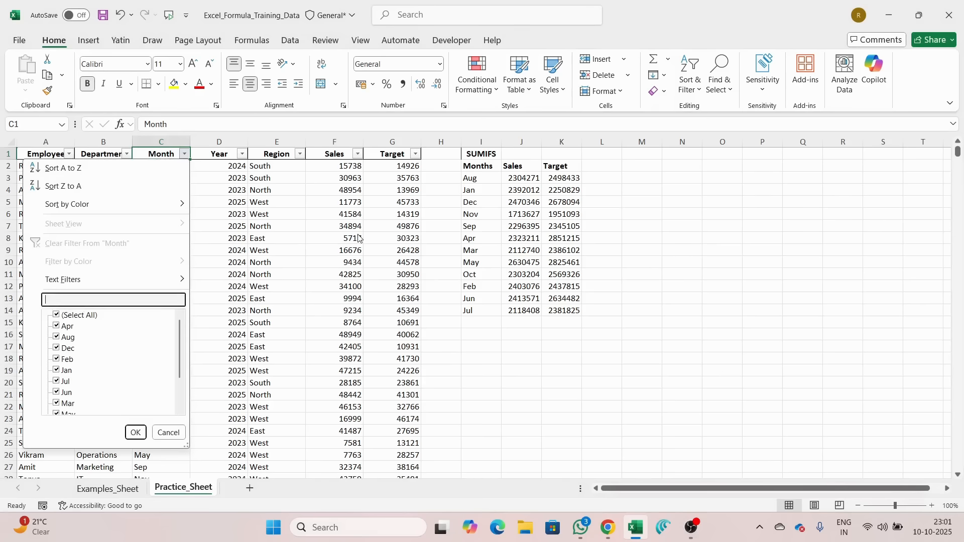
key(space)
key(Down)
key(Down)
key(space)
key(Return)
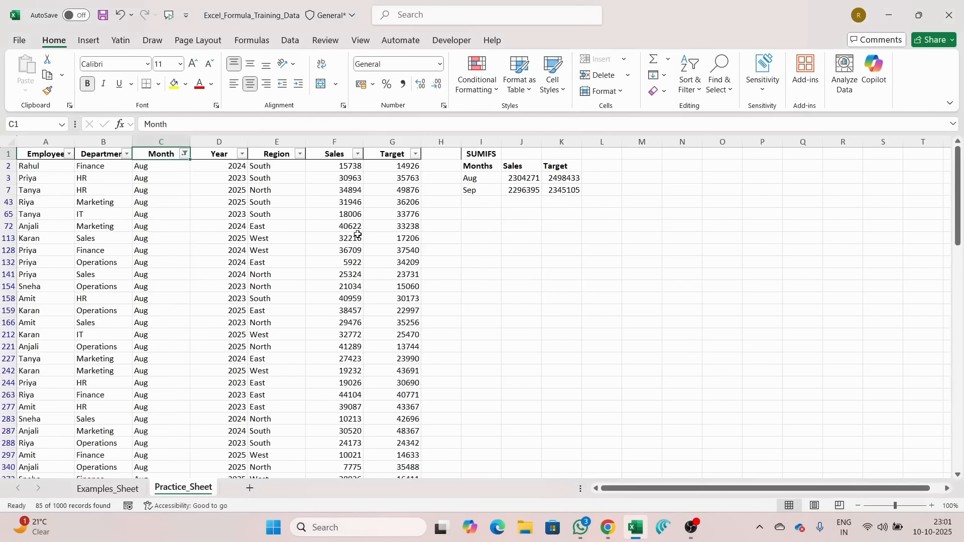
Select the filtered Sales values from F2 to F1001 to check their sum against the August total in J3
key(Right)
key(Down)
key(Down)
key(Right)
key(Right)
key(Down)
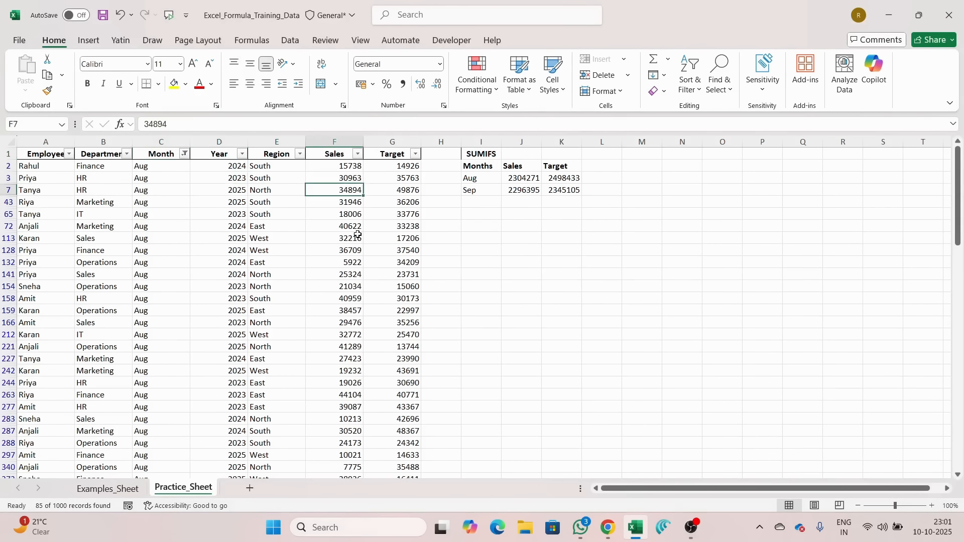
key(Up)
key(Up)
key(ctrl+shift+Down)
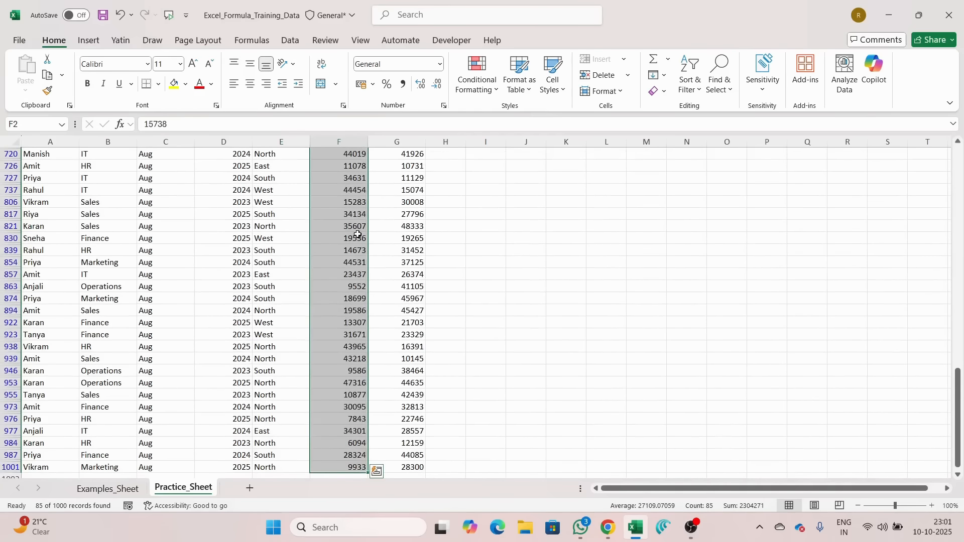
Start a SUBTOTAL formula in F1003, below the Sales column, using function number 109 for SUM
key(ctrl+Up)
key(Down)
key(ctrl+Down)
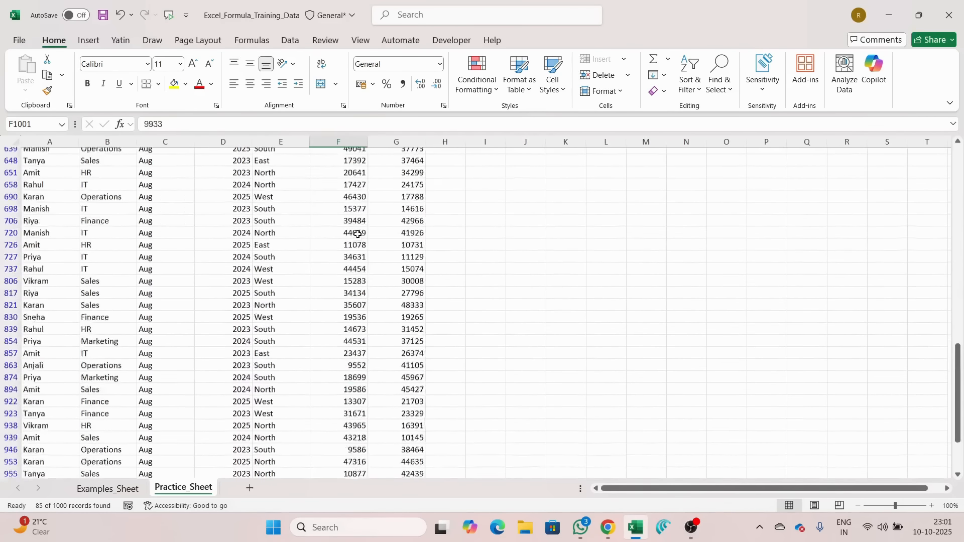
key(Down)
key(Down)
text(=subt)
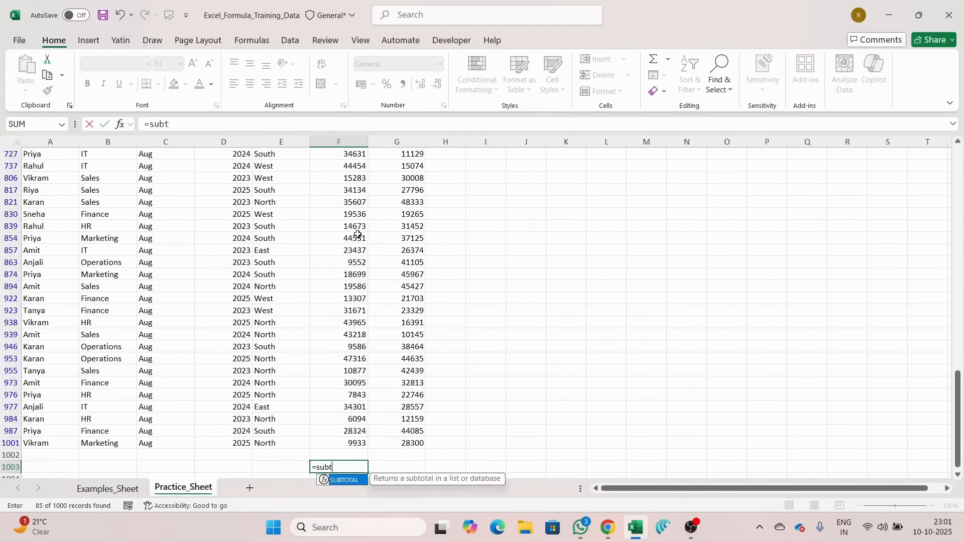
key(Tab)
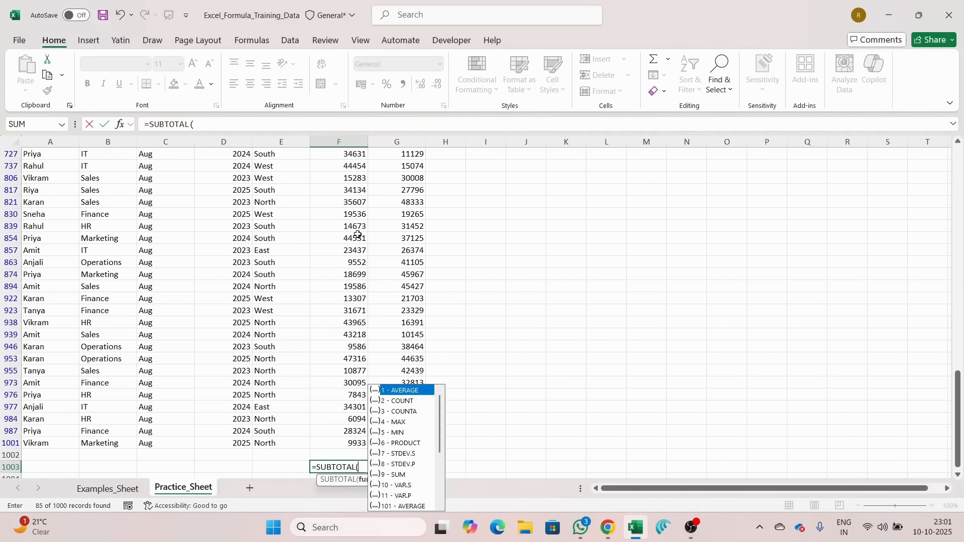
scroll(412, 449, down, 1)
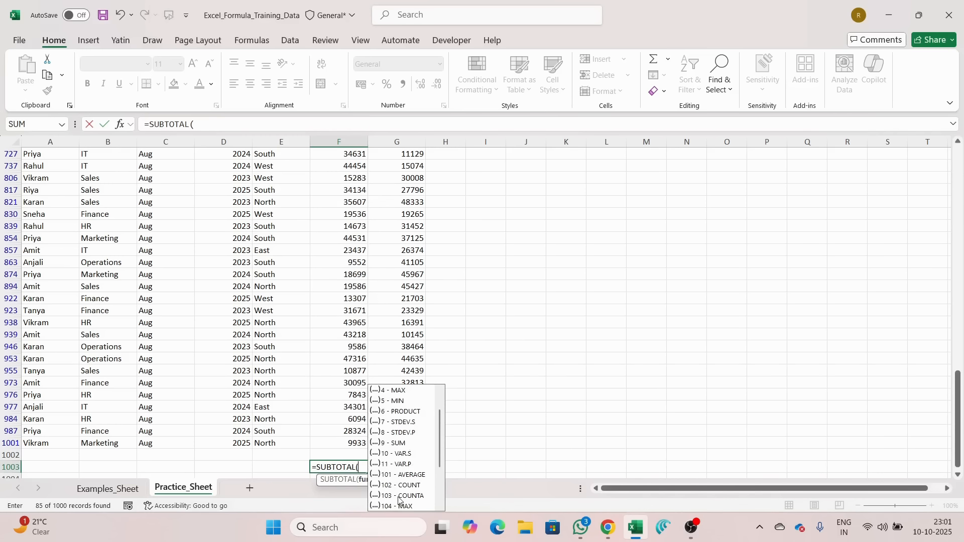
scroll(409, 489, down, 2)
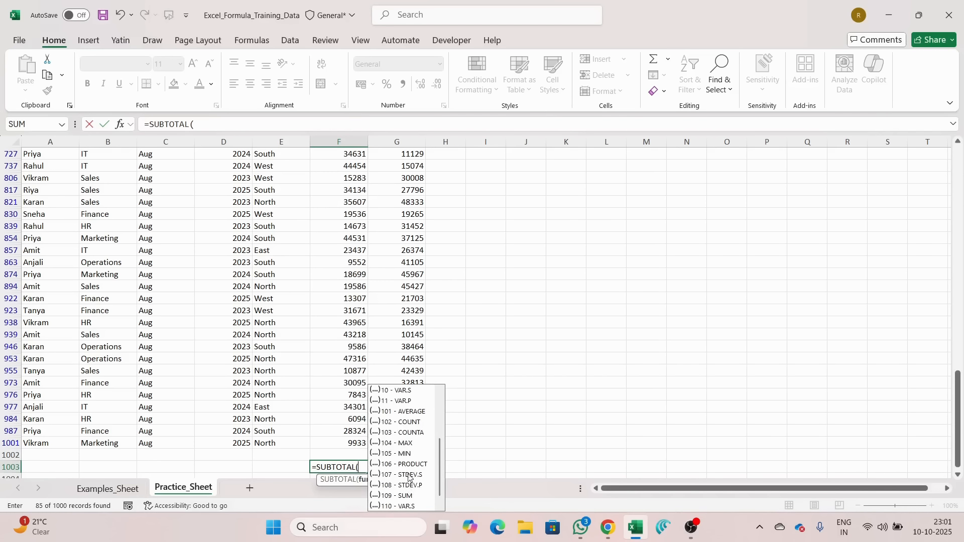
click(406, 497)
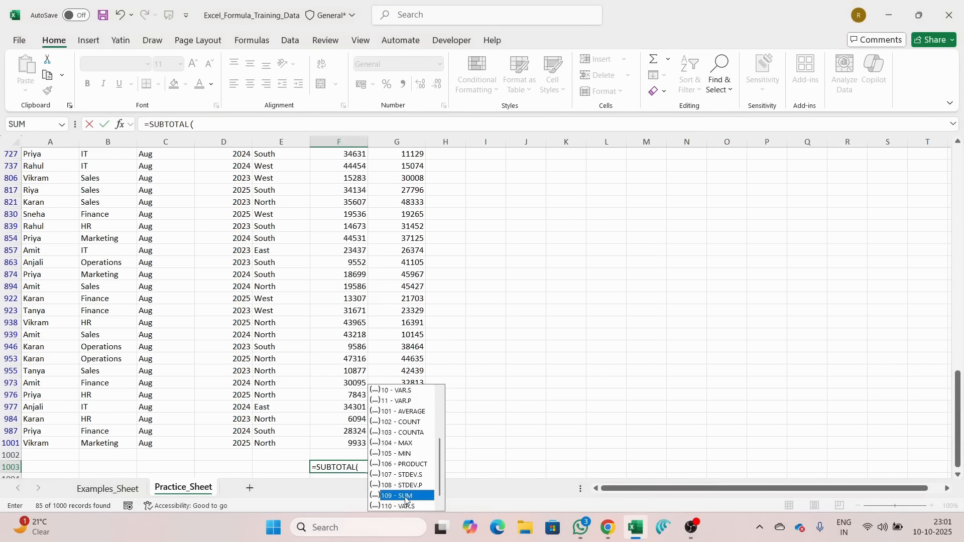
double_click(405, 497)
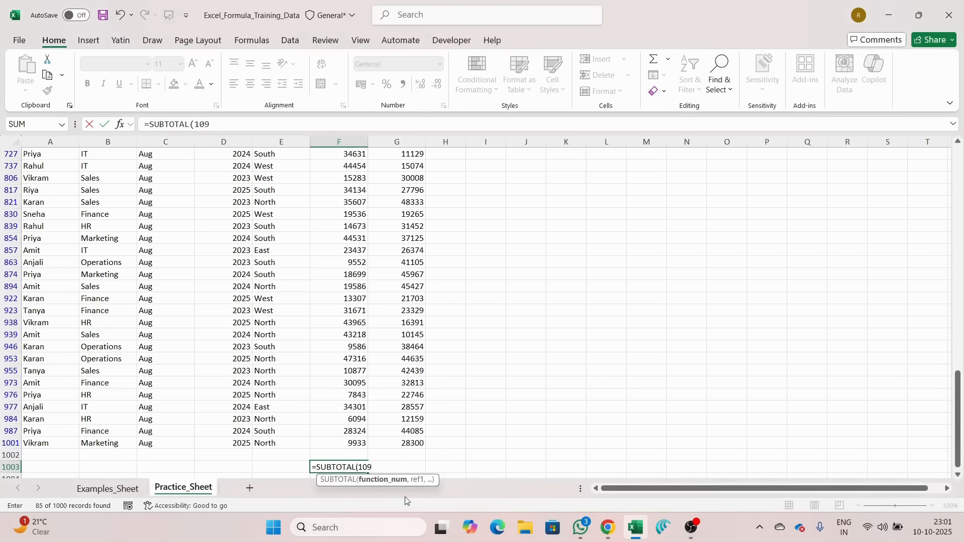
Complete the subtotal in F1003 with the Sales range F2:F1001 as its reference
text(,)
key(ctrl+Up)
key(ctrl+Up)
key(Down)
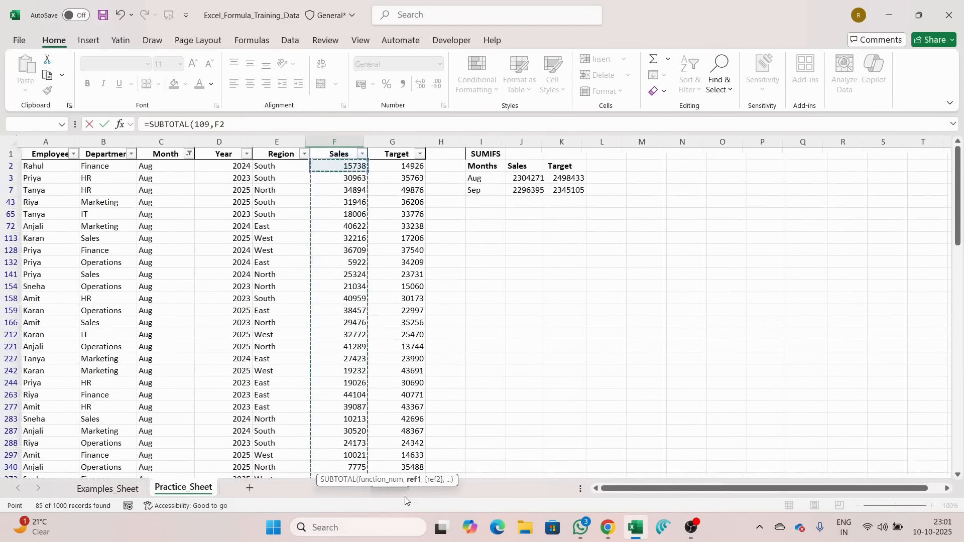
key(ctrl+shift+Down)
key(Return)
key(Up)
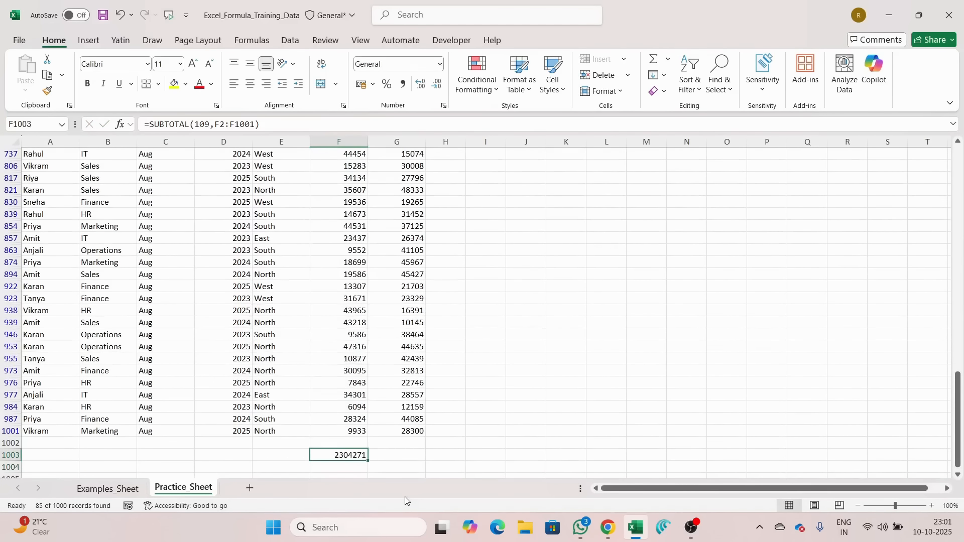
Copy the SUBTOTAL formula from F1003 into G1003 to total the filtered Target values
key(ctrl+c)
key(Right)
key(Return)
key(Left)
key(F2)
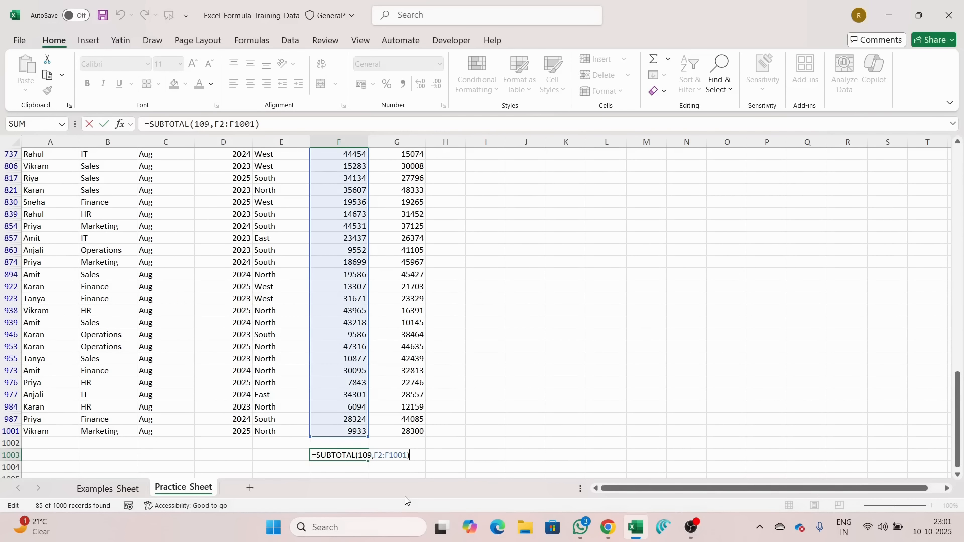
key(Tab)
key(Left)
key(Right)
key(Left)
key(shift+Right)
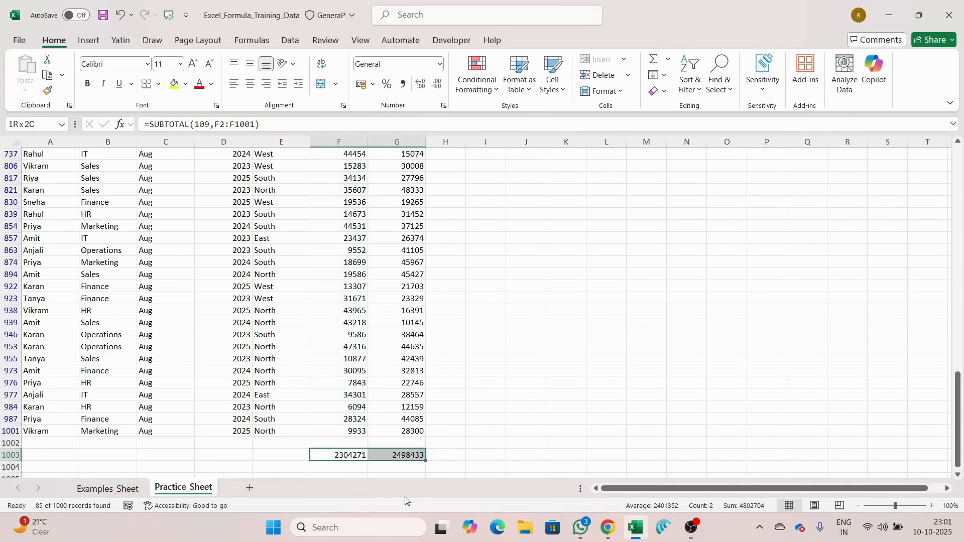
key(ctrl+c)
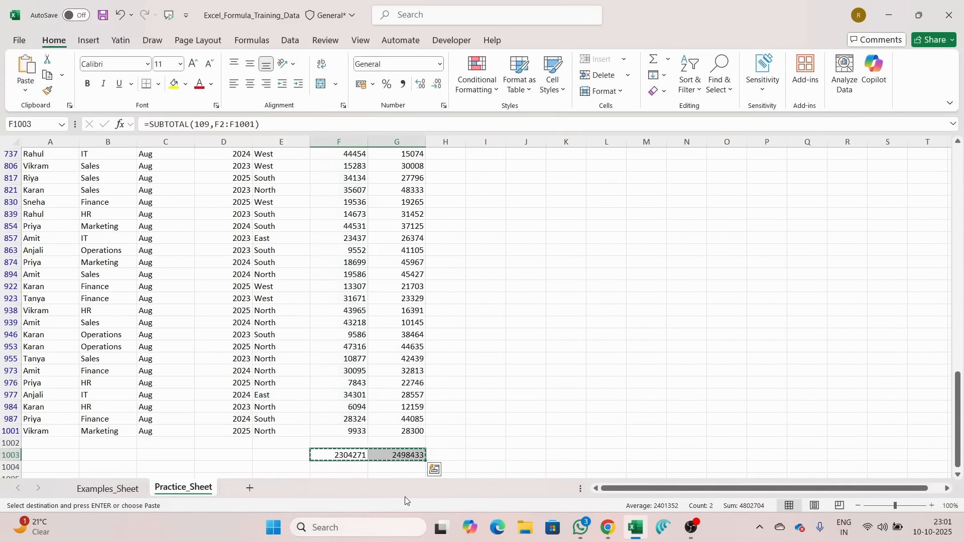
Start a comparison formula in J65 that refers to the August Sales total in J3
key(ctrl+Home)
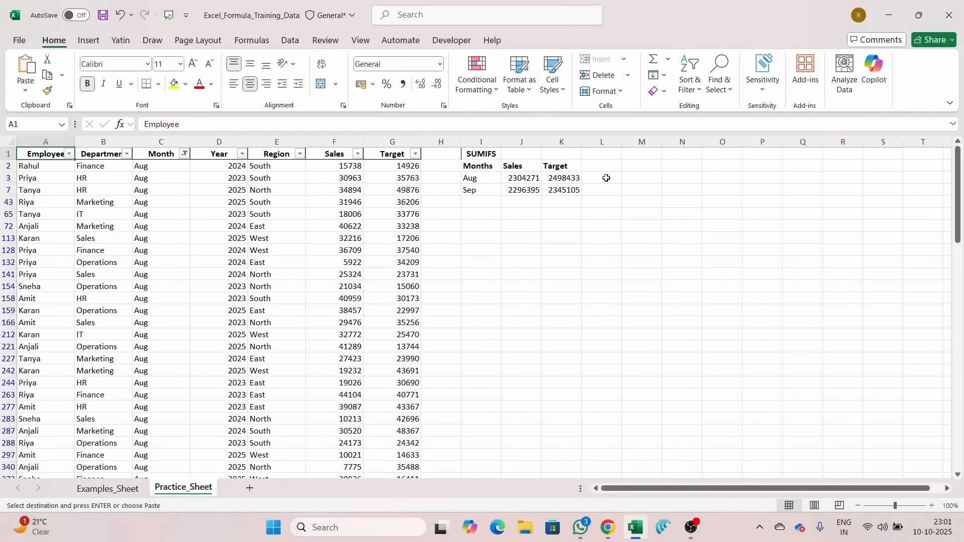
click(517, 216)
text(===)
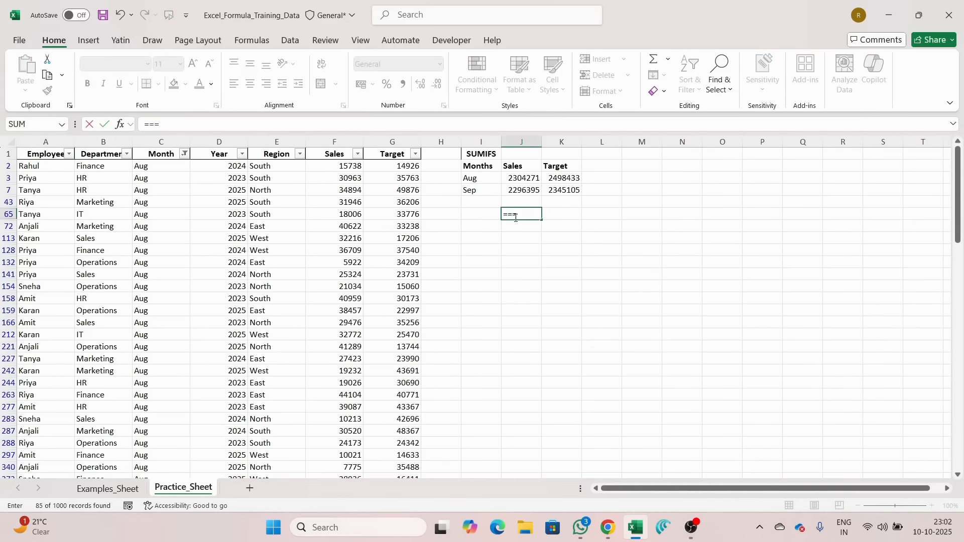
key(BackSpace)
key(BackSpace)
key(Up)
key(Up)
key(Up)
key(Left)
key(Left)
key(Left)
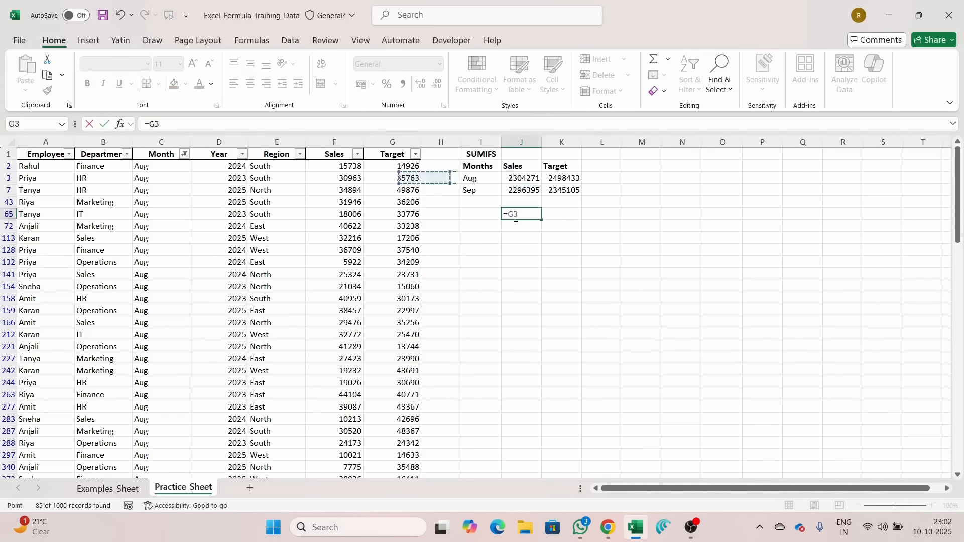
key(Right)
key(Right)
key(Right)
Complete the J65 comparison against the Sales subtotal as =J3=F1003
text(=)
key(Left)
key(Left)
key(Left)
key(ctrl+Down)
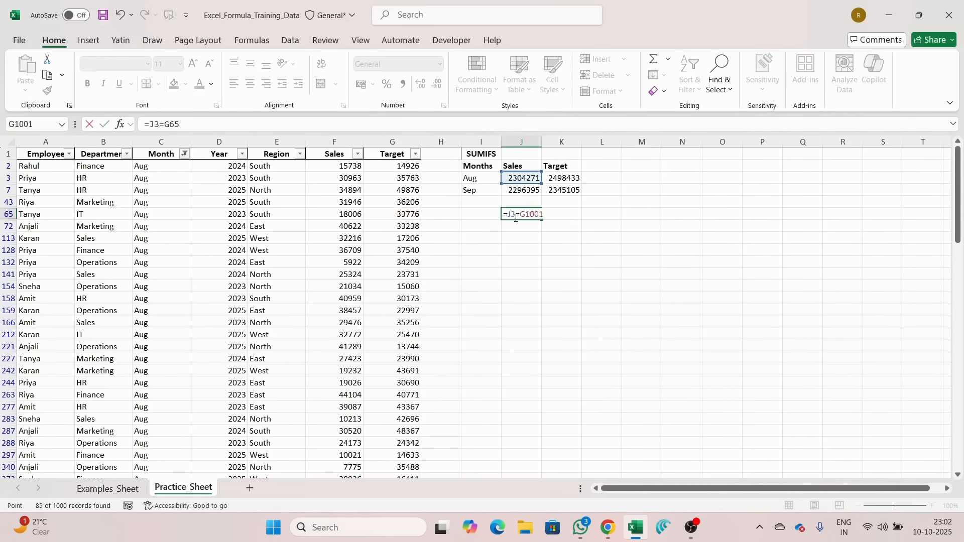
key(Left)
key(Return)
key(Up)
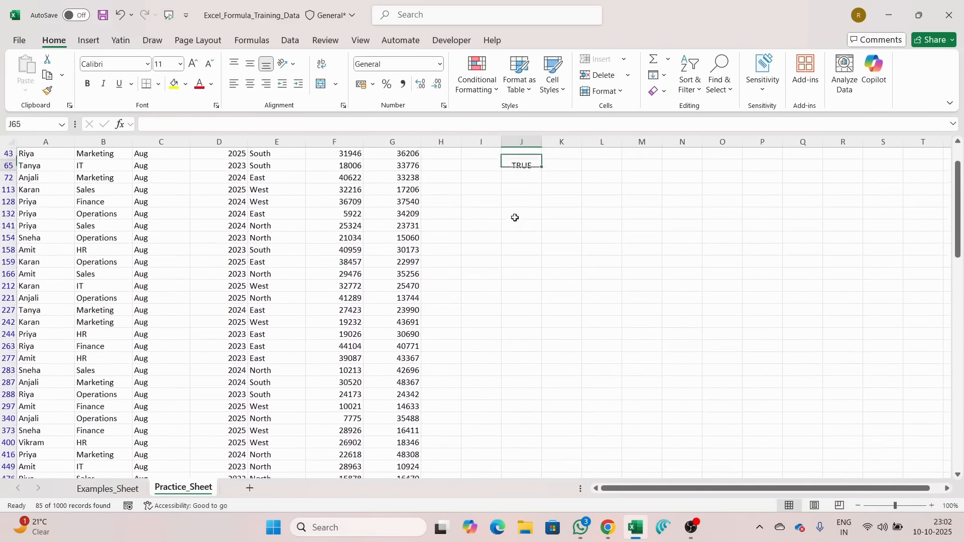
Copy the comparison formula from J65 into K65 to check the August Target total
scroll(515, 217, up, 2)
key(ctrl+c)
key(Right)
key(ctrl+v)
key(Escape)
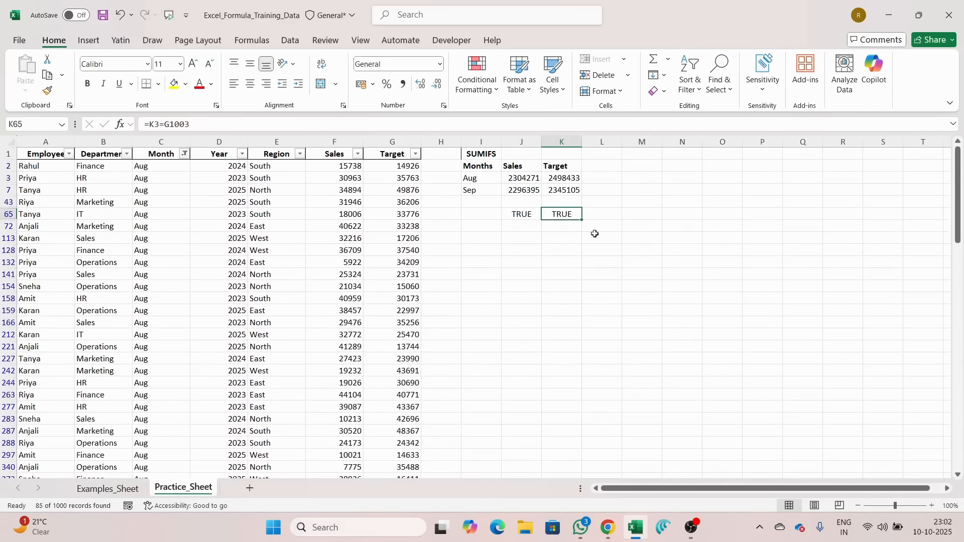
Inspect the comparison formulas in K65 and J65
key(F2)
key(Escape)
key(Left)
key(F2)
key(Escape)
key(Right)
key(Left)
Clear the SUMIFS summary and its comparison checks from columns I to K
key(Up)
key(Up)
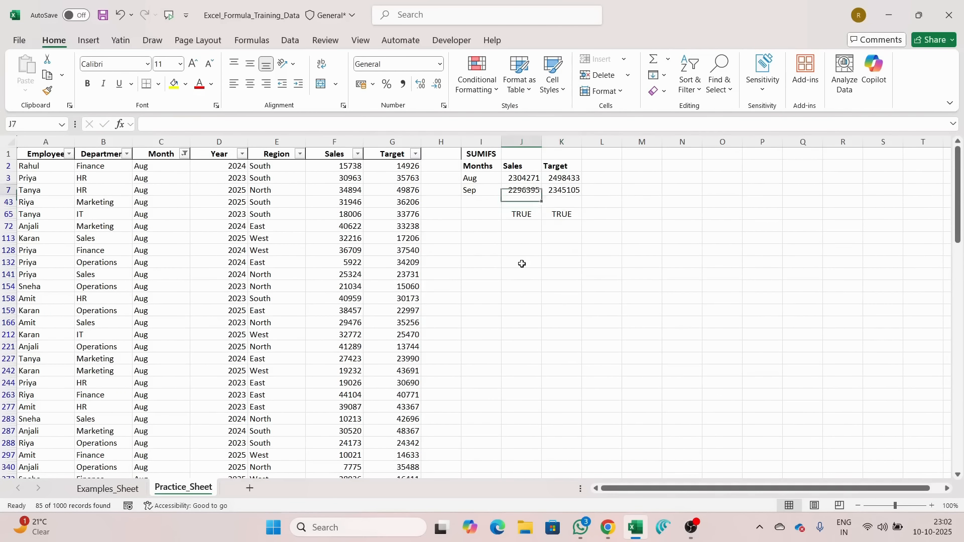
key(Left)
key(Up)
key(Up)
key(Up)
key(ctrl+shift+Down)
key(ctrl+shift+Down)
key(shift+Right)
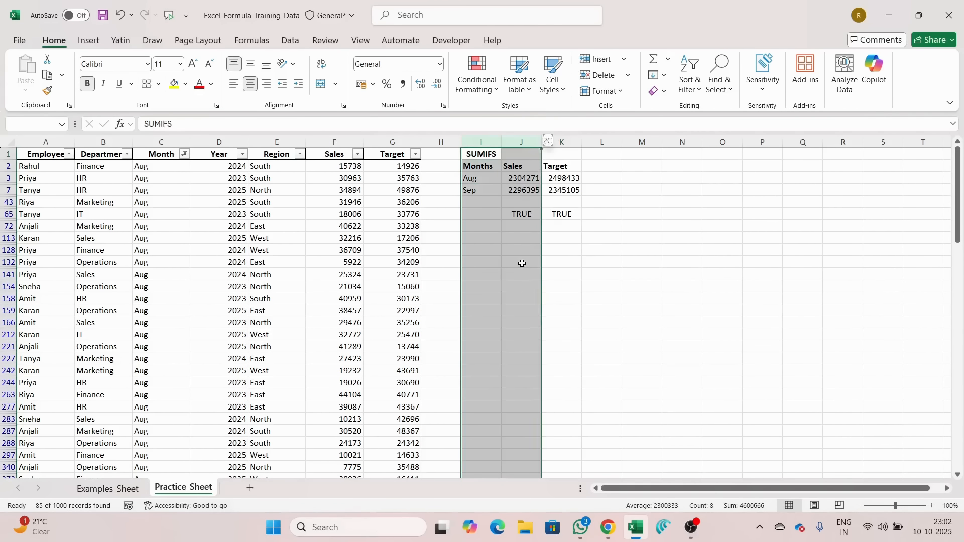
key(shift+Right)
key(Delete)
Go to the Sales subtotal in F1003 below the filtered data
key(Left)
key(Left)
key(Left)
key(Down)
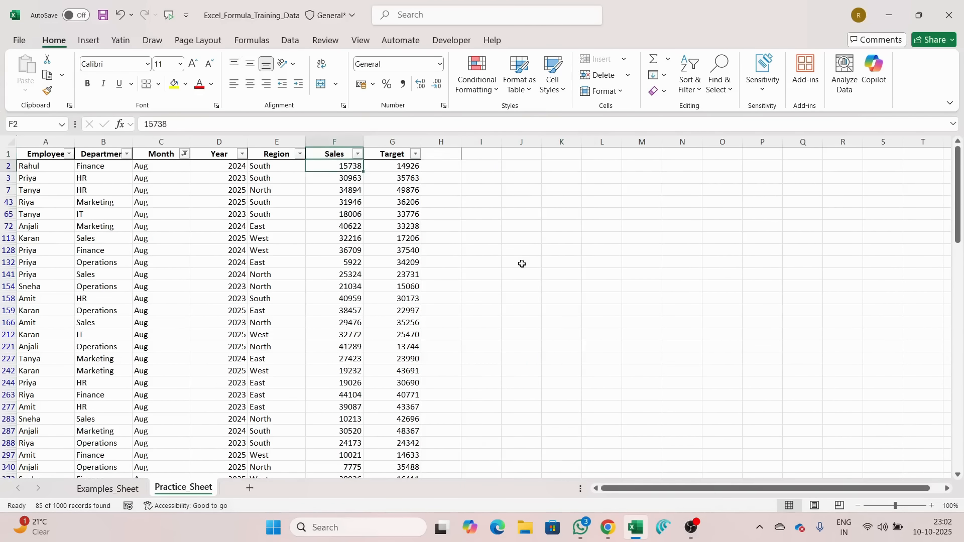
key(ctrl+Down)
key(ctrl+Down)
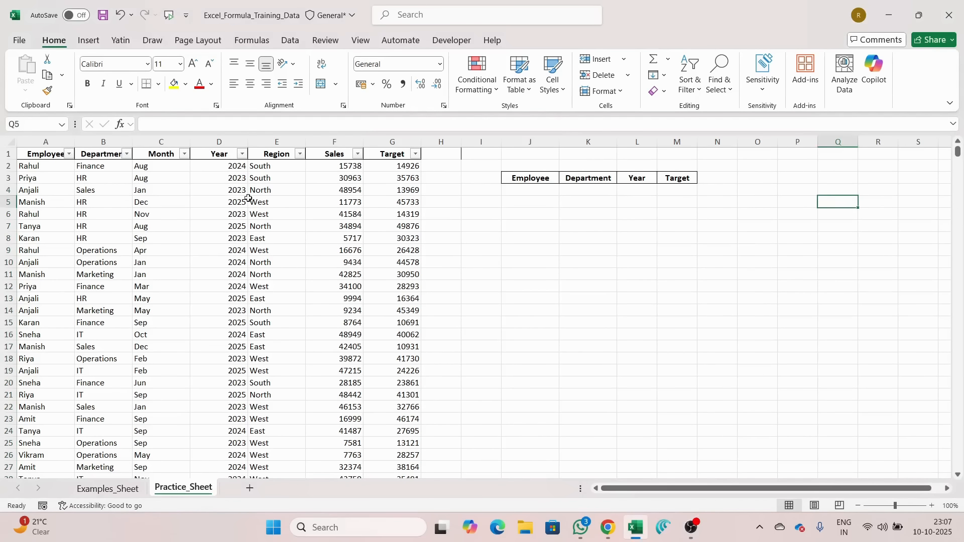
Review the Employee, Department, Year and Target headers of the new summary table in J3:M3
click(234, 179)
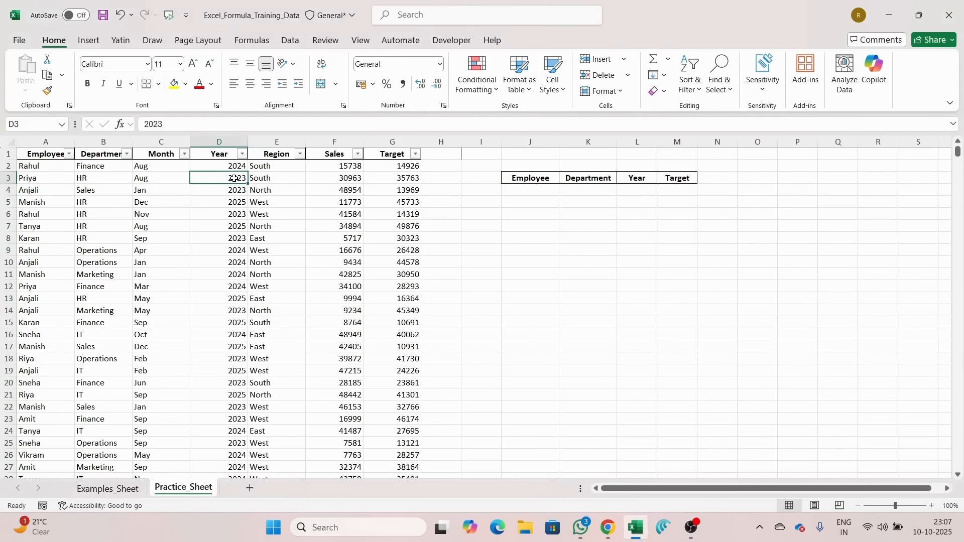
key(Right)
key(Right)
key(Right)
key(Right)
key(Right)
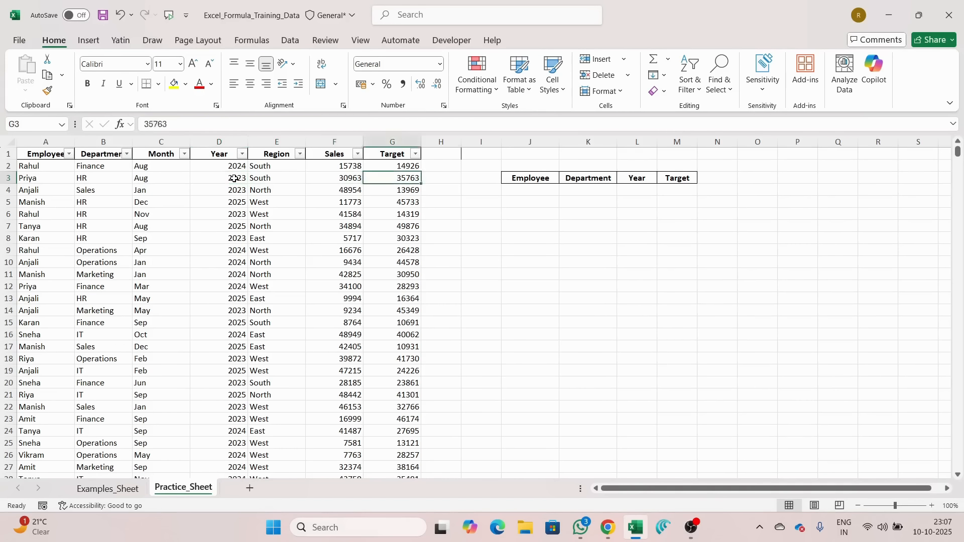
key(Down)
key(Right)
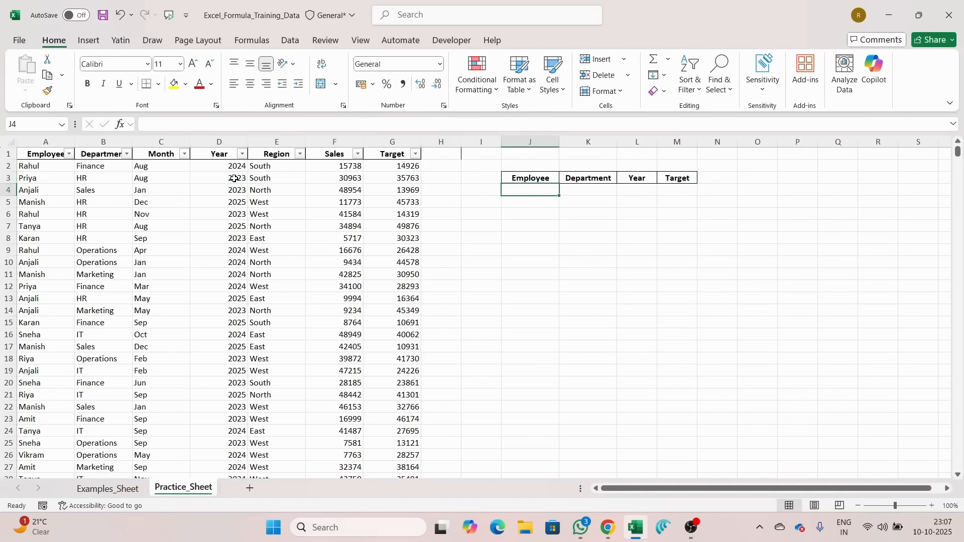
key(Up)
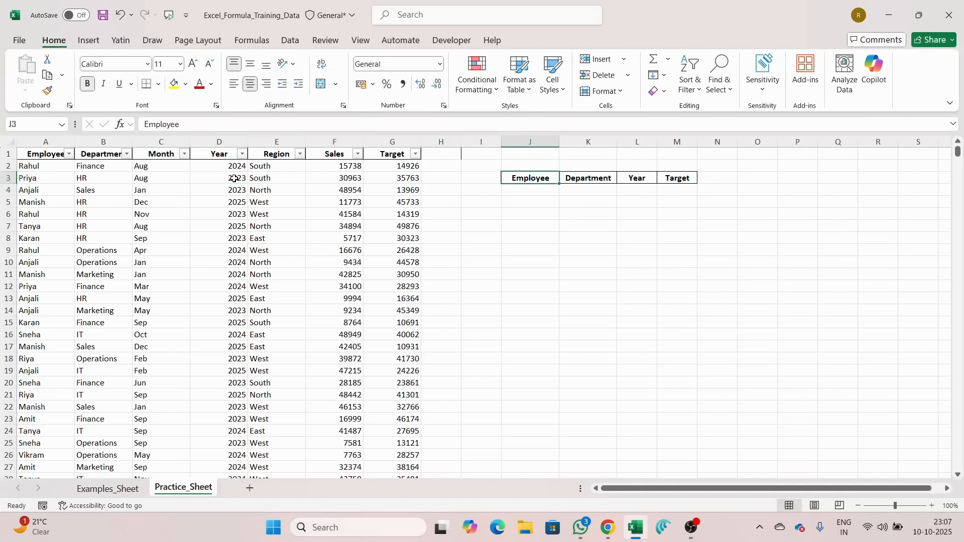
key(shift+Right)
key(shift+Right)
key(shift+Right)
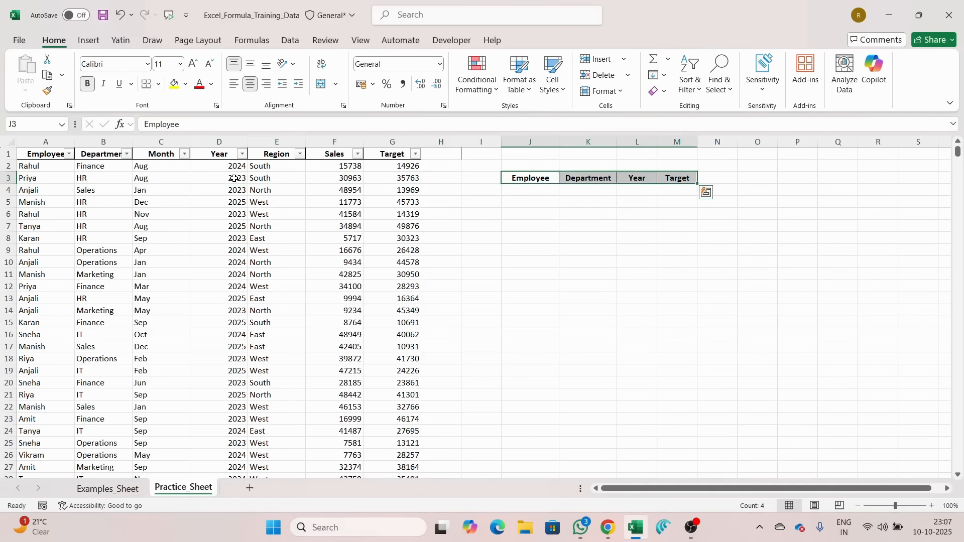
key(Down)
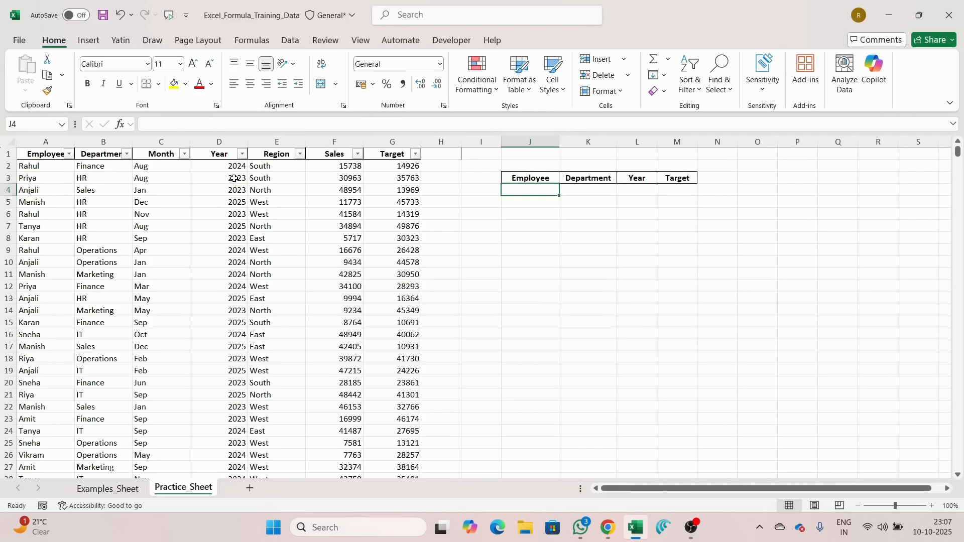
key(Up)
key(Right)
key(Caps_Lock)
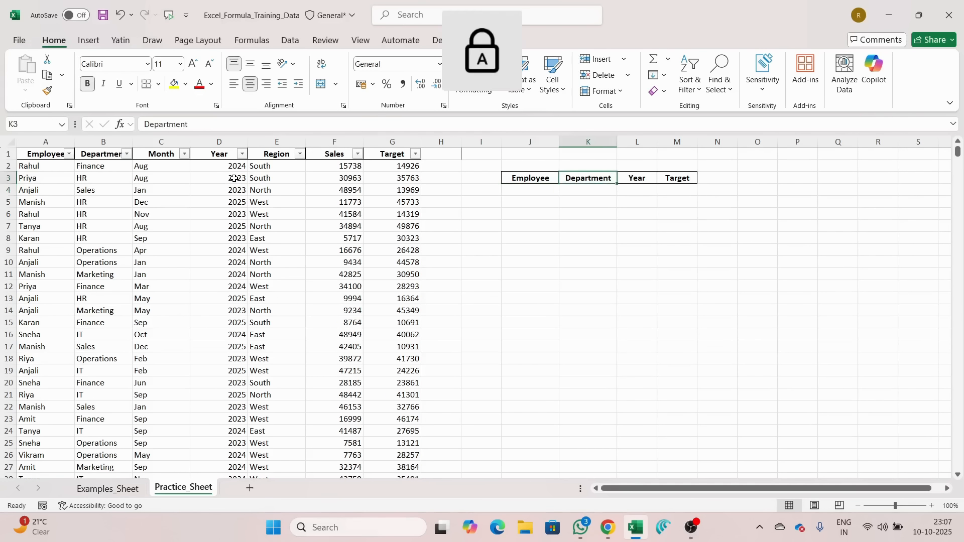
key(Right)
key(Right)
key(Left)
key(Left)
key(Down)
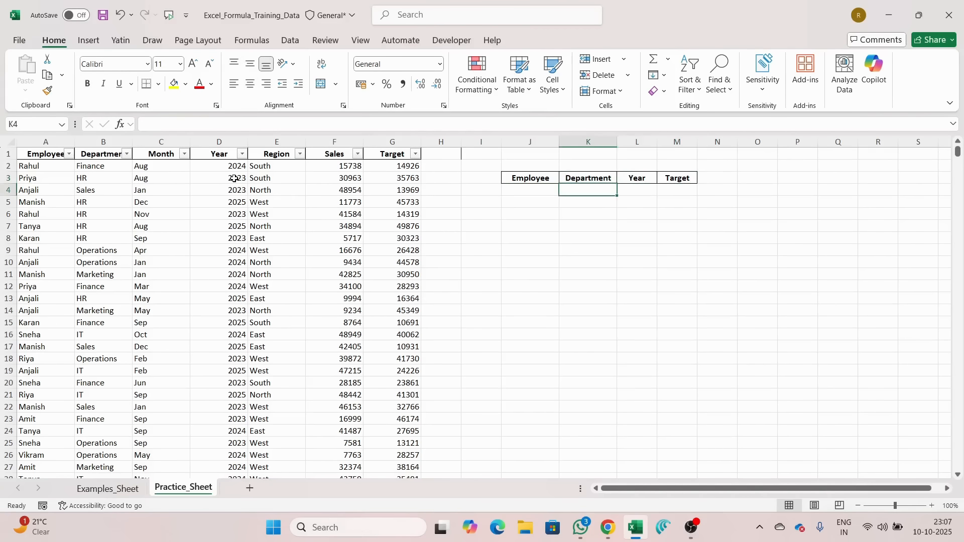
List the distinct employees under the Employee header by entering =UNIQUE(A2:A1001) in J4
key(Left)
text(=UNI)
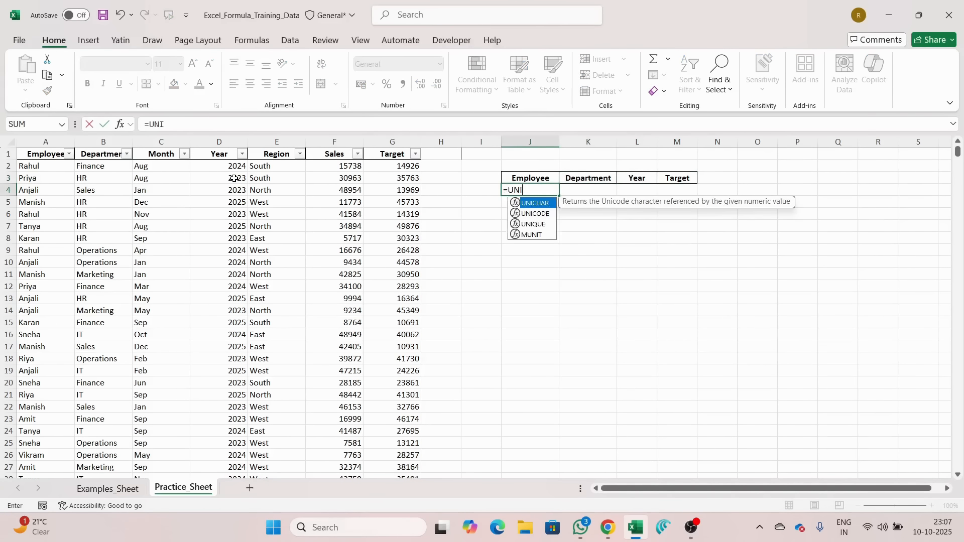
key(Down)
key(Down)
key(Tab)
key(Left)
key(Home)
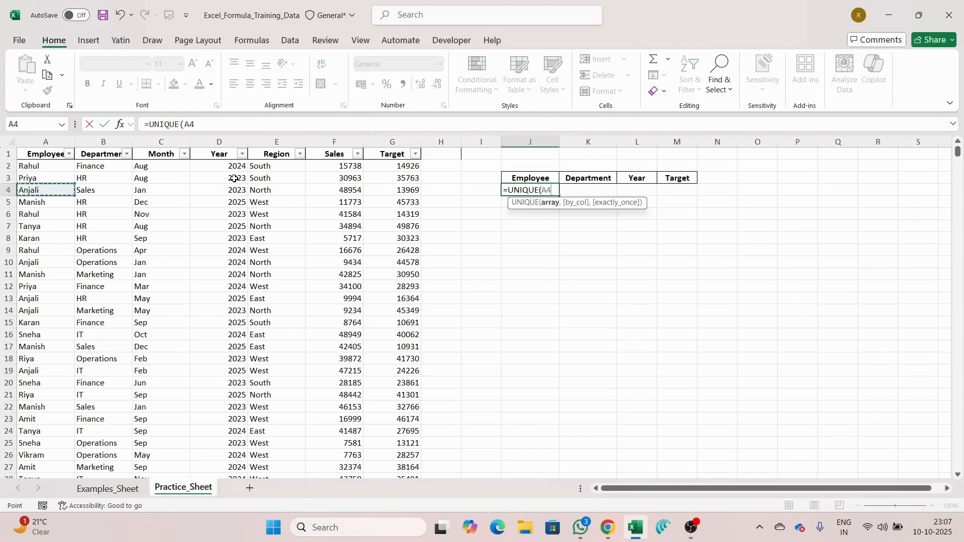
key(Up)
key(Right)
key(Left)
key(Up)
key(ctrl+shift+Down)
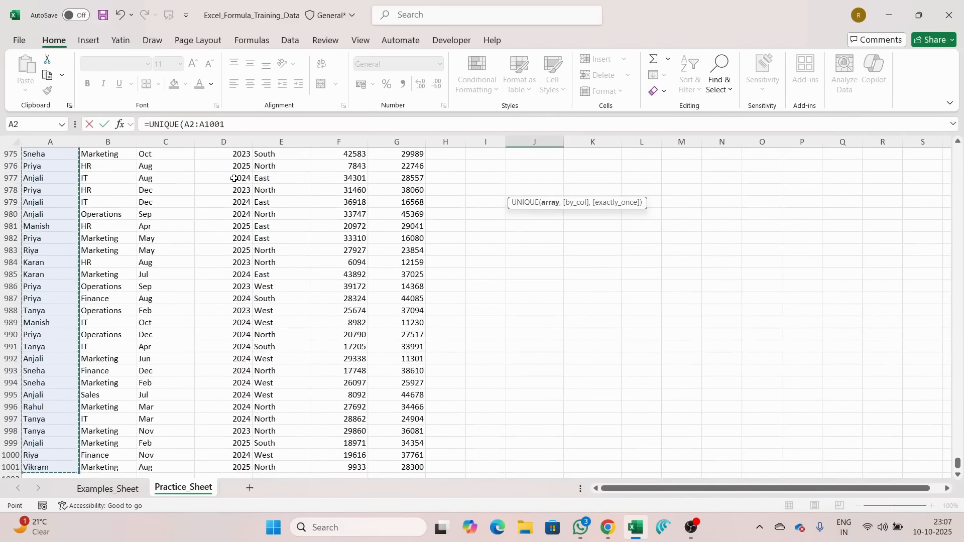
key(ctrl+Return)
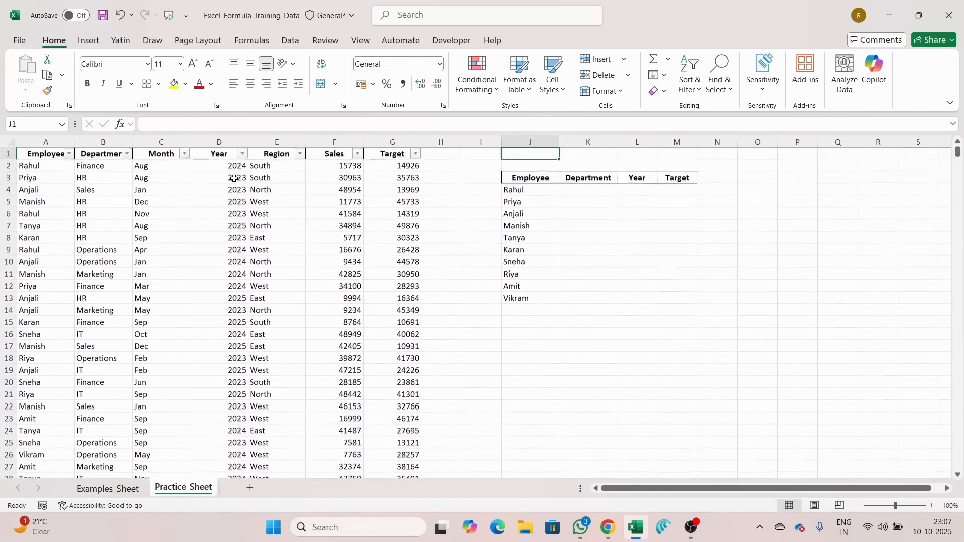
Examine the distinct employee list in J4:J13 and source rows 2, 6 and 9, which repeat the first listed employee
key(shift+Down)
key(ctrl+shift+Down)
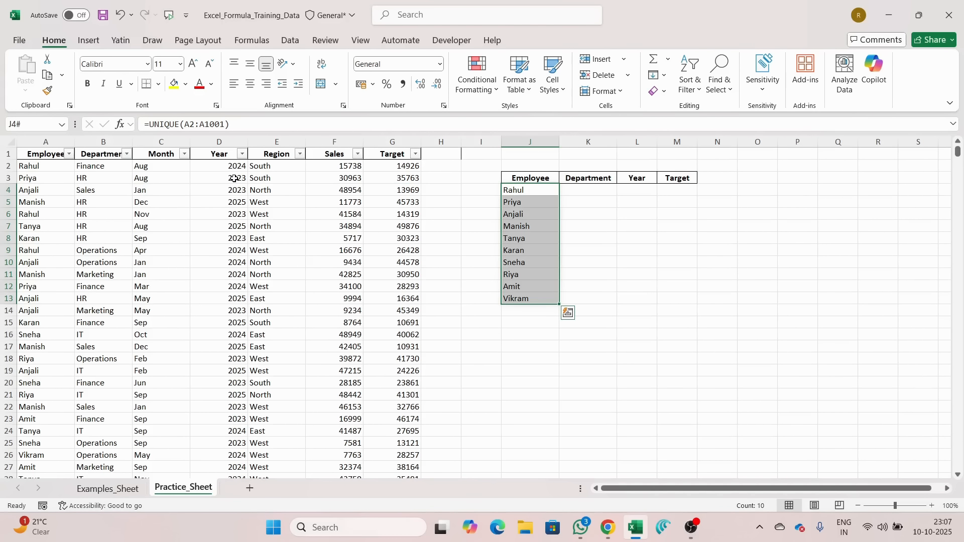
key(Home)
key(Up)
key(Up)
key(shift+space)
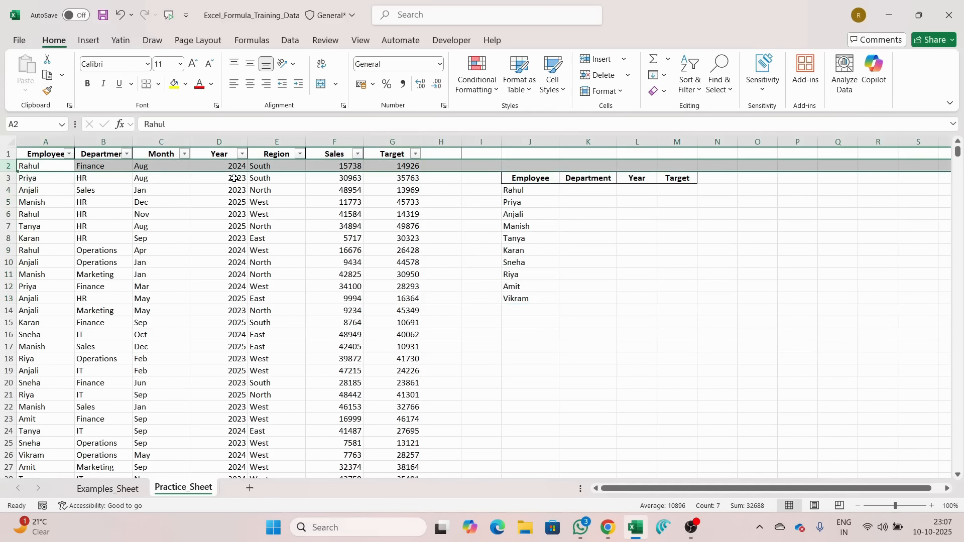
key(Down)
key(Down)
key(Down)
key(Down)
key(shift+space)
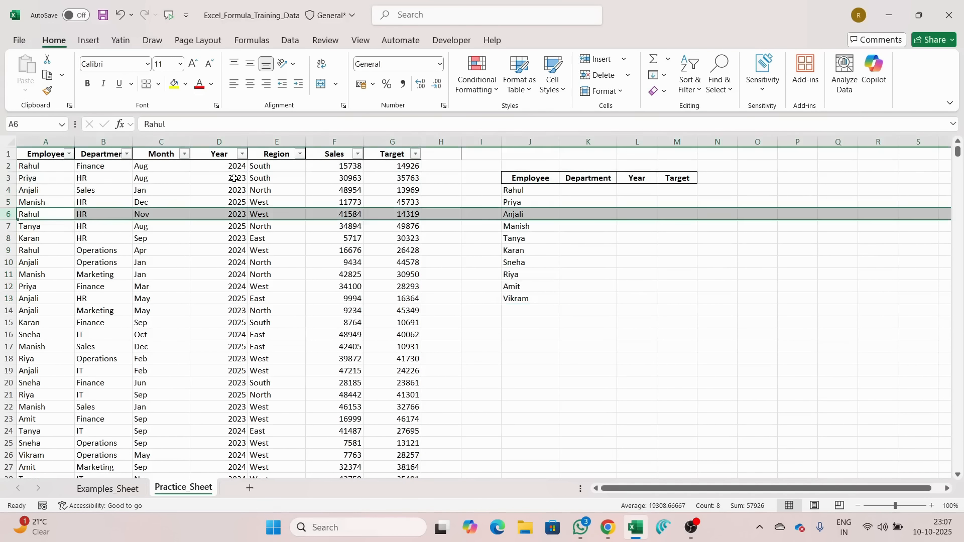
key(Down)
key(Down)
key(Down)
key(Down)
key(Up)
key(shift+space)
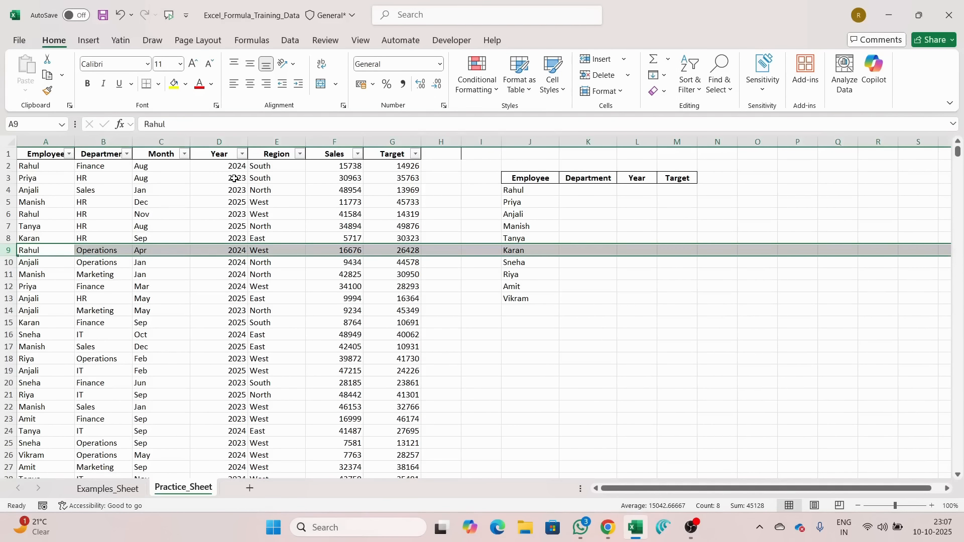
key(ctrl+Home)
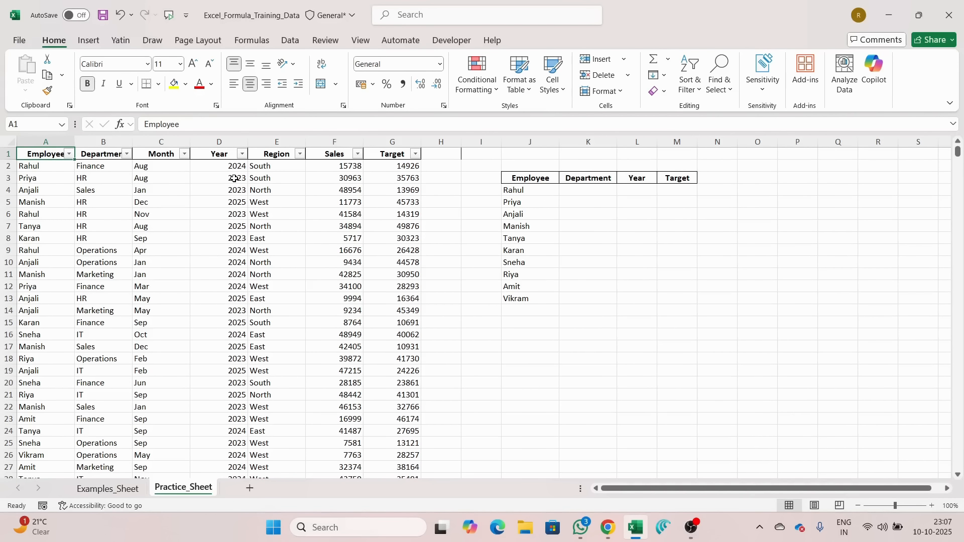
key(Right)
key(Right)
key(ctrl+Right)
key(ctrl+Right)
key(Down)
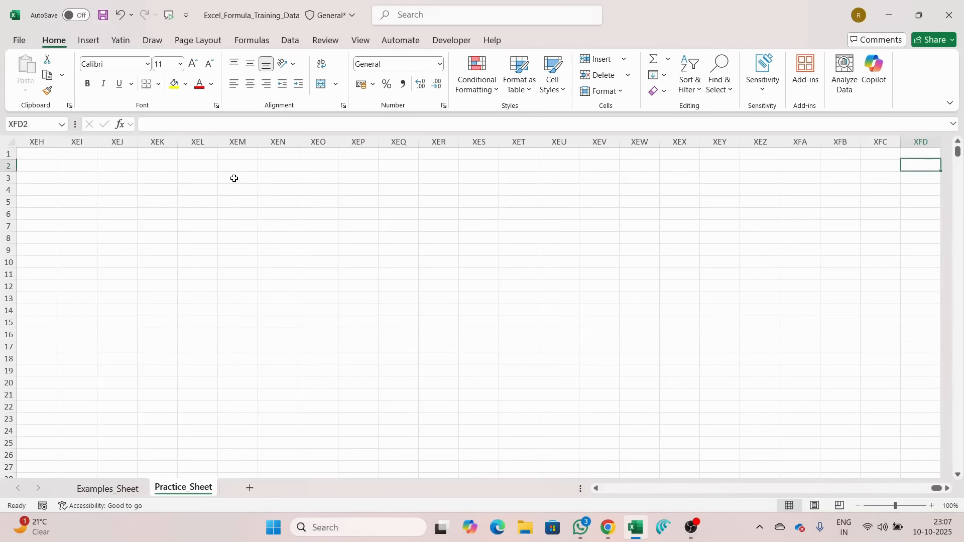
key(ctrl+Left)
key(ctrl+Home)
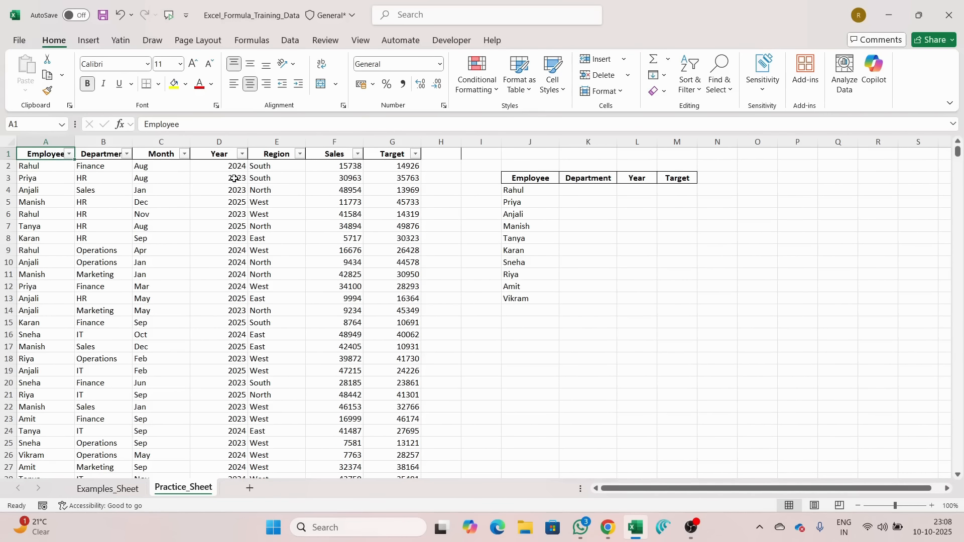
Compare the first listed employee's repeated records in rows 2, 6 and 9 of the source data
key(Down)
key(shift+space)
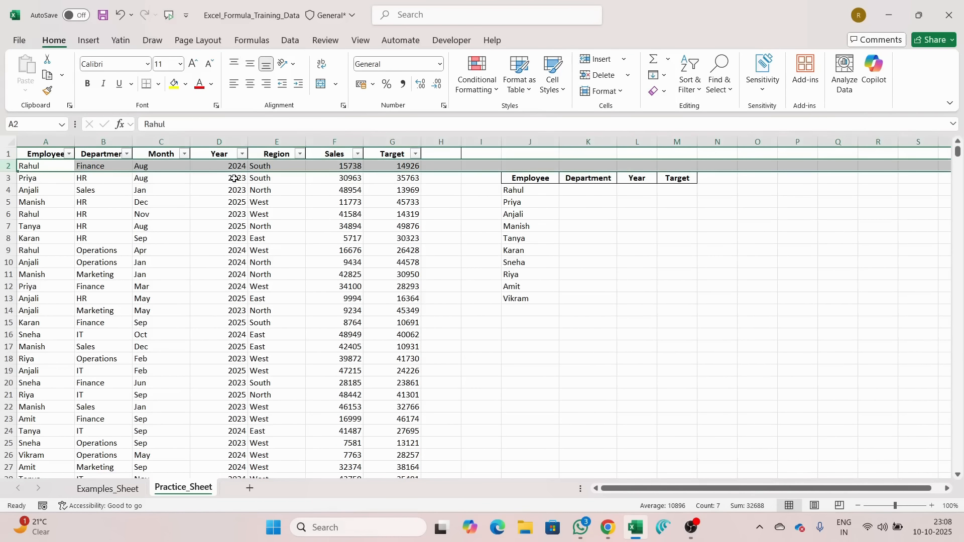
key(Down)
key(Down)
key(Down)
key(Down)
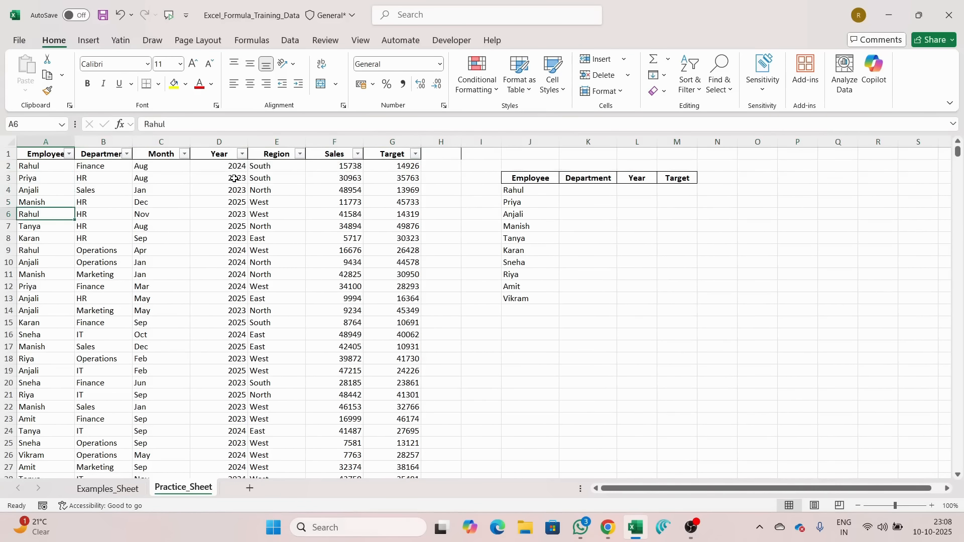
key(shift+space)
key(Down)
key(Down)
key(Down)
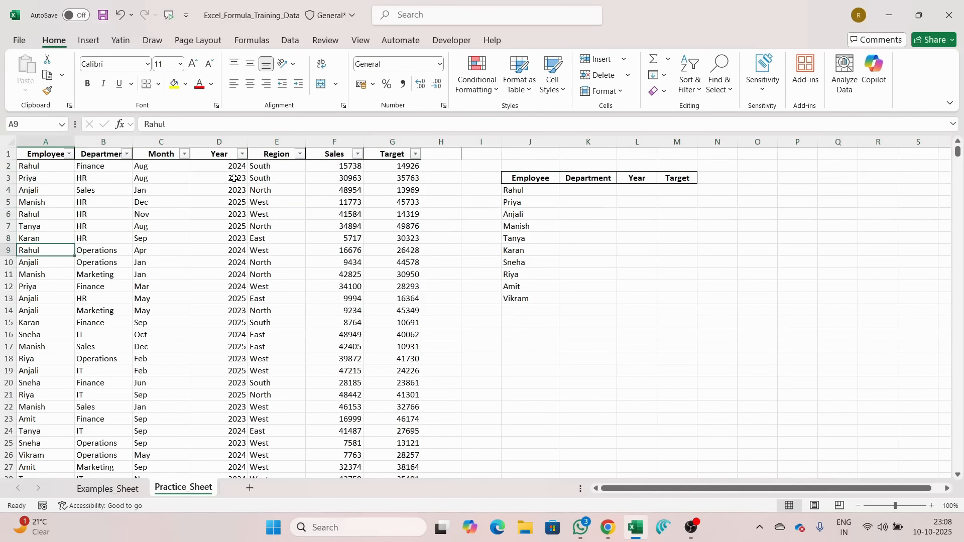
key(shift+space)
key(Up)
key(Up)
key(Up)
key(Up)
key(Up)
key(Up)
key(Up)
key(Up)
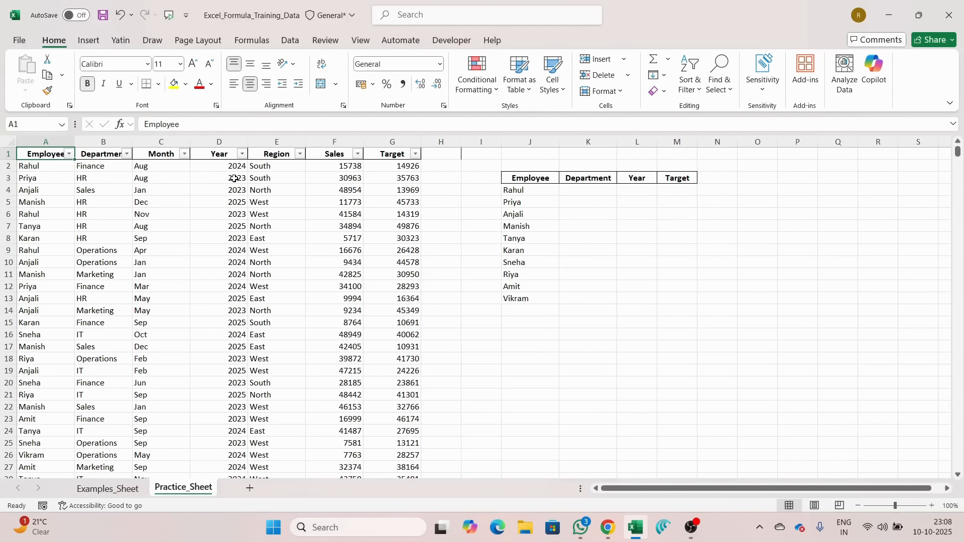
Review the first listed employee's earliest record in row 2 against the summary table's Employee column
key(Down)
key(shift+space)
key(Right)
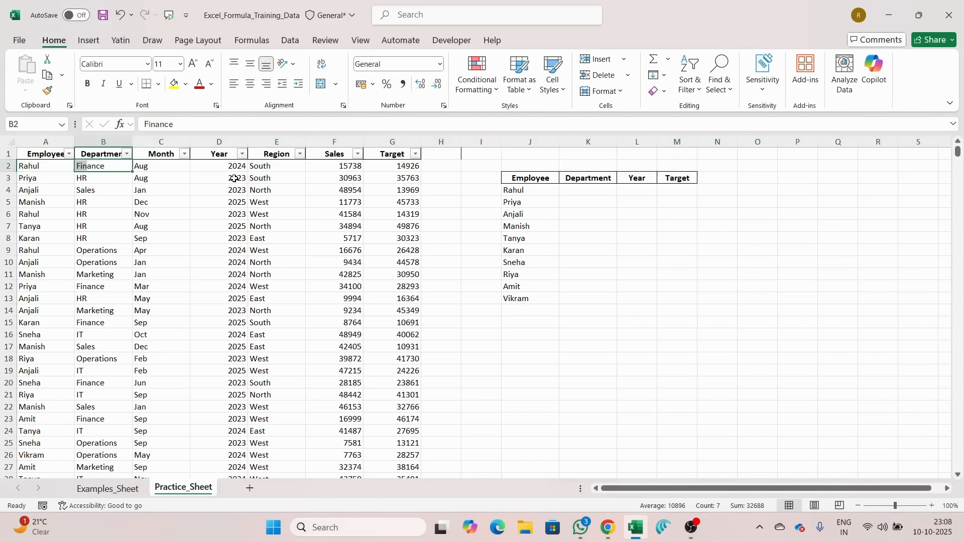
key(Right)
key(Right)
key(Left)
key(Left)
key(Right)
key(Right)
key(Right)
key(Right)
key(Right)
key(Right)
key(Right)
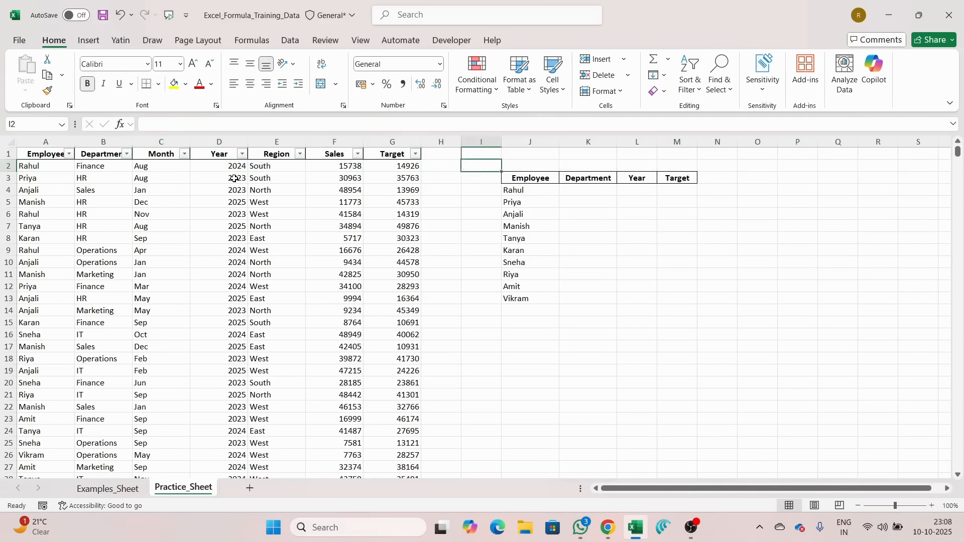
key(Right)
key(Down)
key(Down)
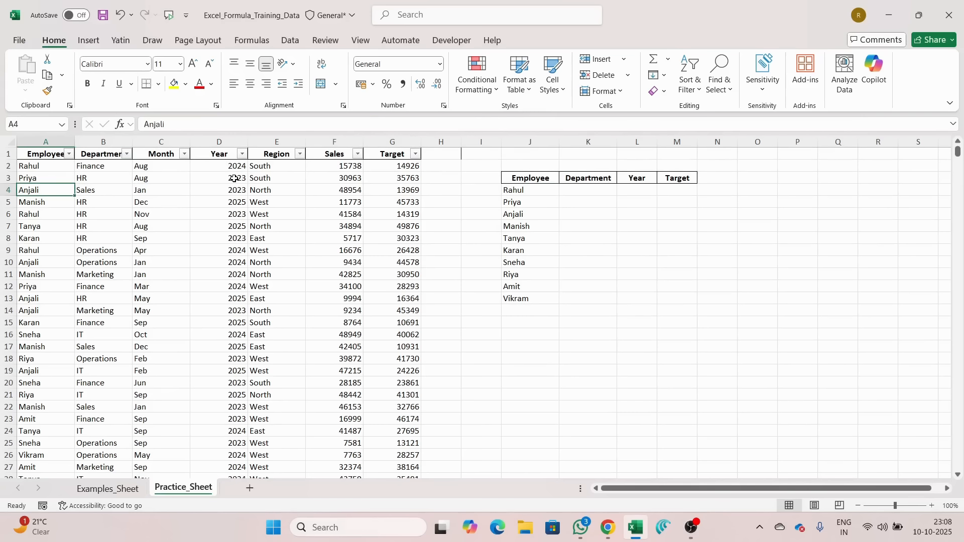
Begin an INDEX formula in Department cell K4 with the absolute array $A$1:$G$1001
key(Right)
key(Right)
key(Right)
key(Right)
key(Right)
key(Right)
key(Right)
key(Right)
key(Right)
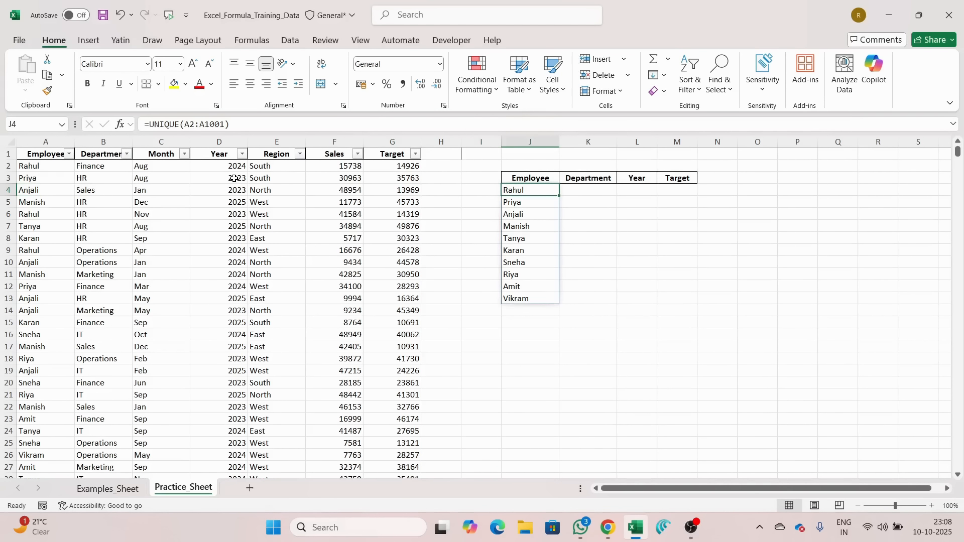
key(Right)
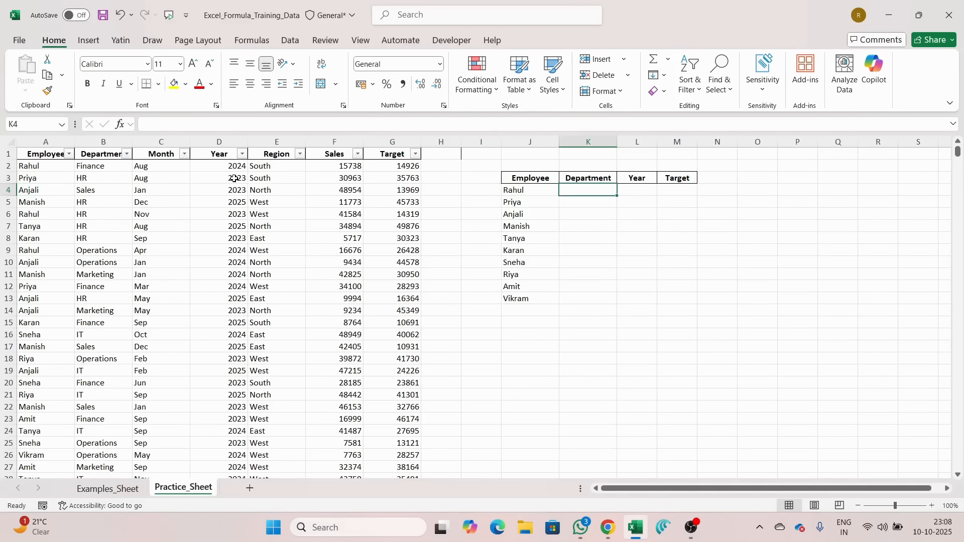
text(=INDE)
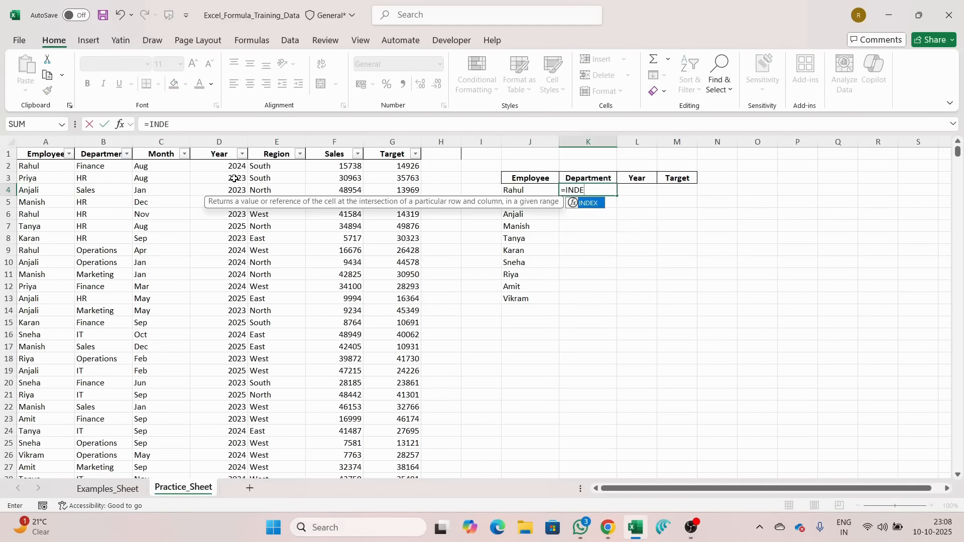
text(X()
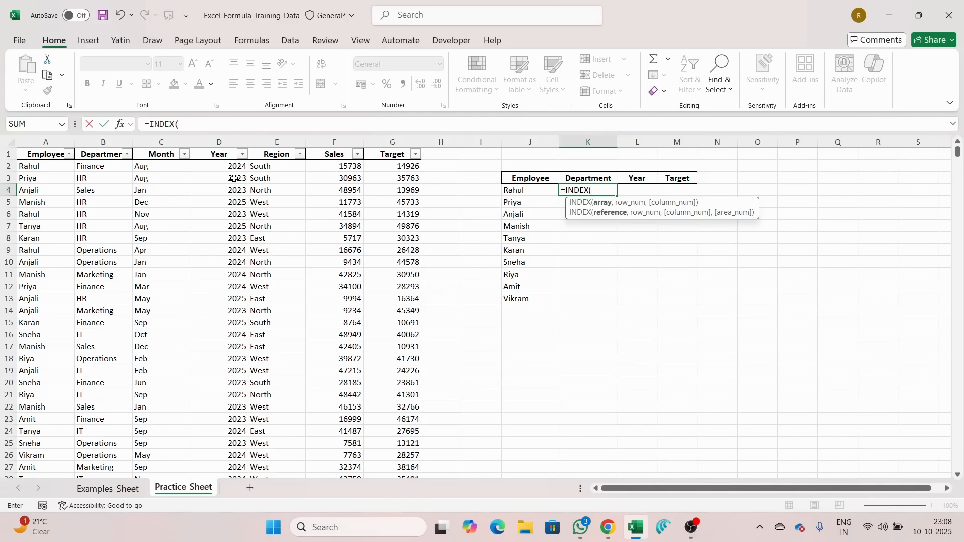
key(ctrl+Left)
key(ctrl+Left)
key(ctrl+Left)
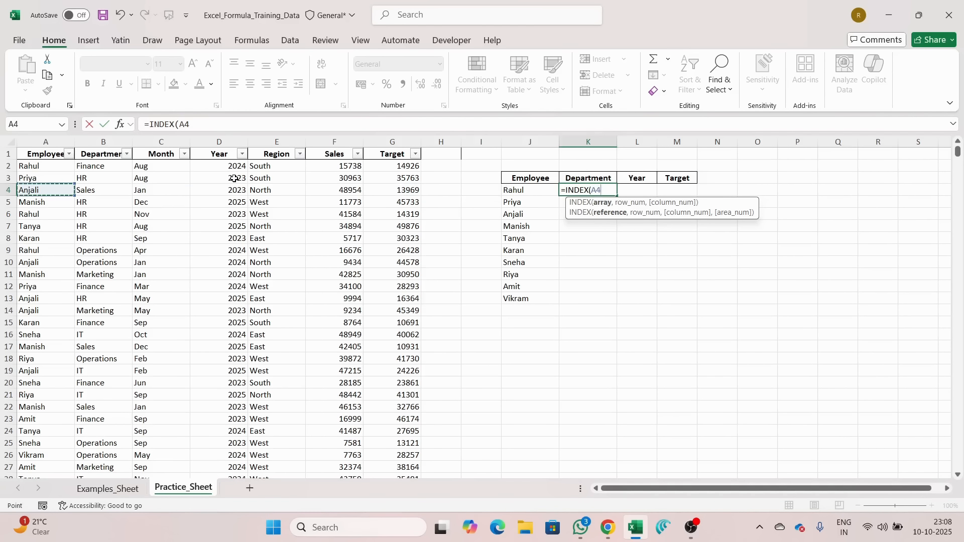
key(ctrl+Up)
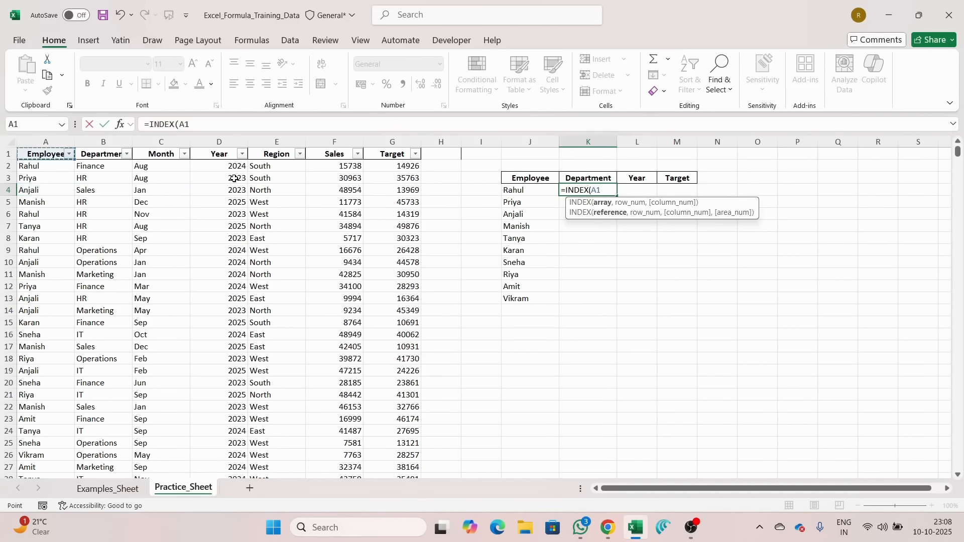
key(ctrl+shift+Right)
key(ctrl+shift+Down)
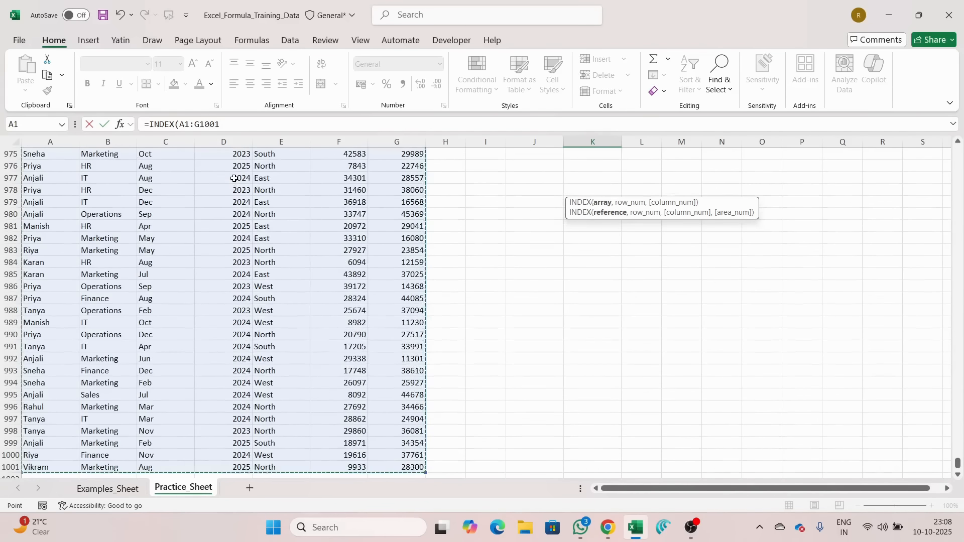
key(F4)
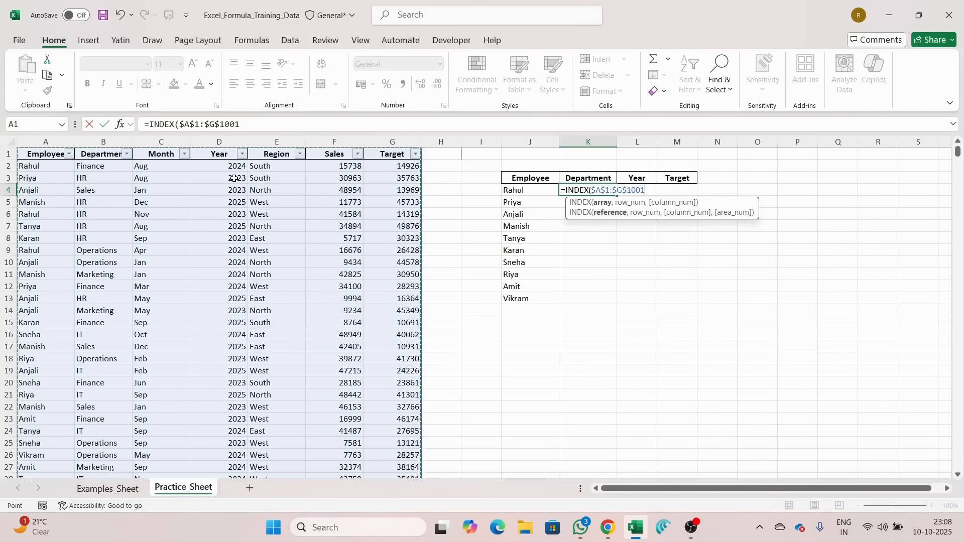
text(,)
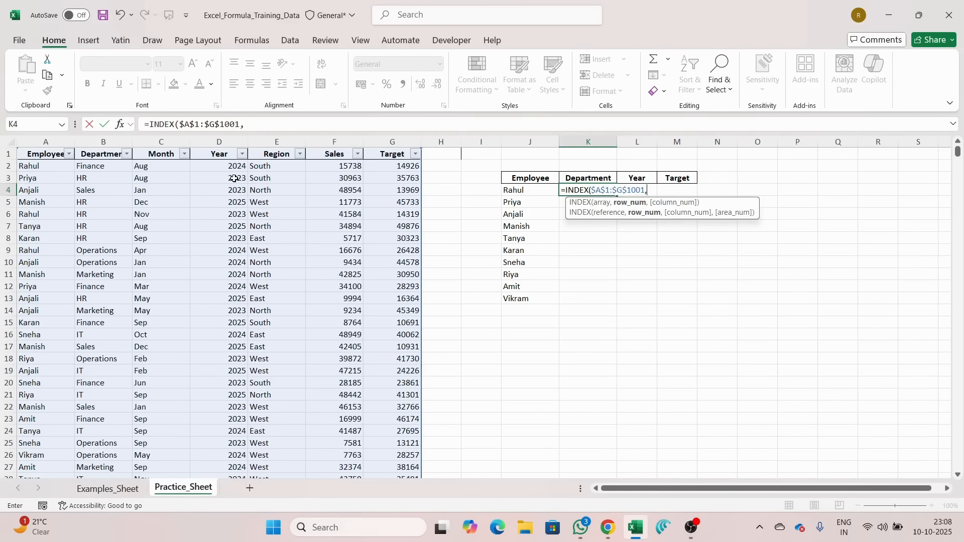
Add a MATCH function as the INDEX row number, with the column-locked employee cell $J4 as lookup value
text(2)
key(BackSpace)
text(MA)
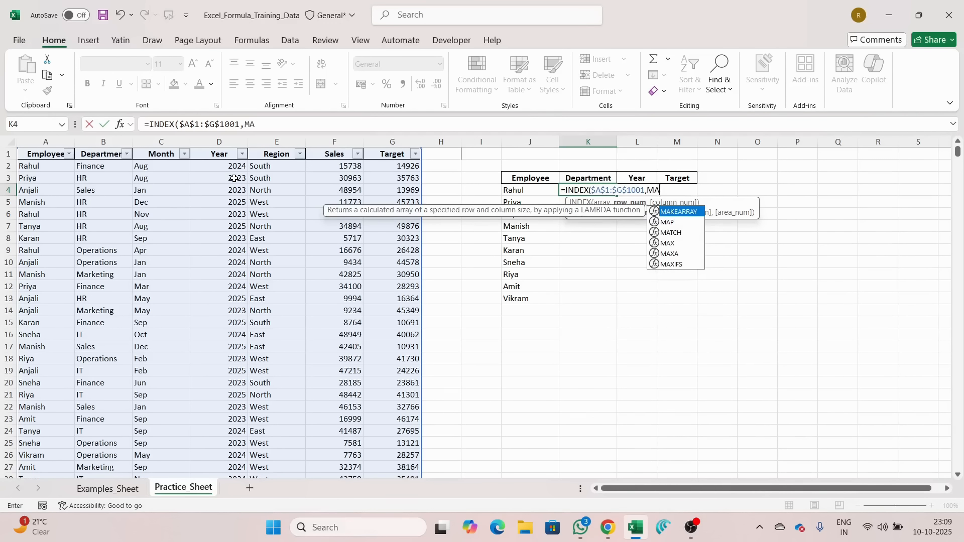
key(Down)
key(Down)
key(Tab)
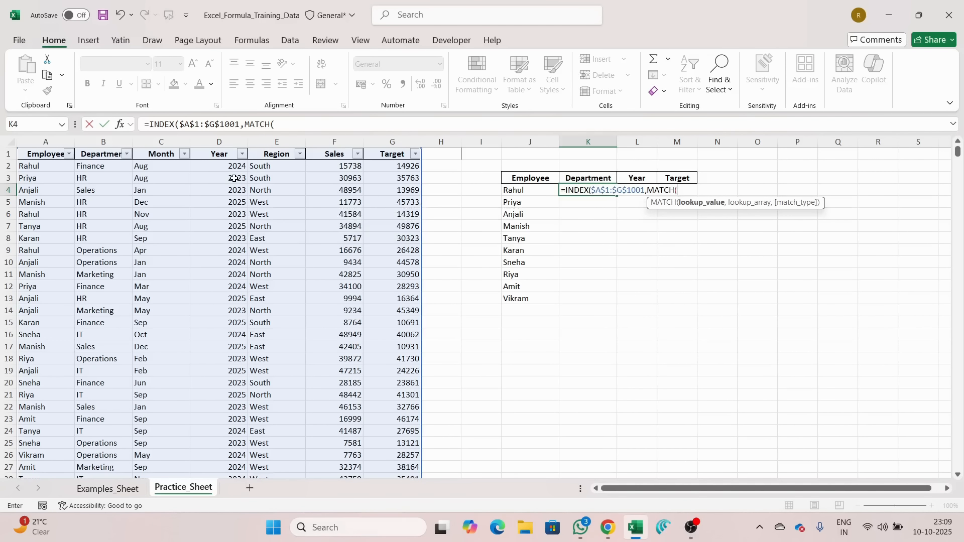
key(Left)
key(Left)
key(Right)
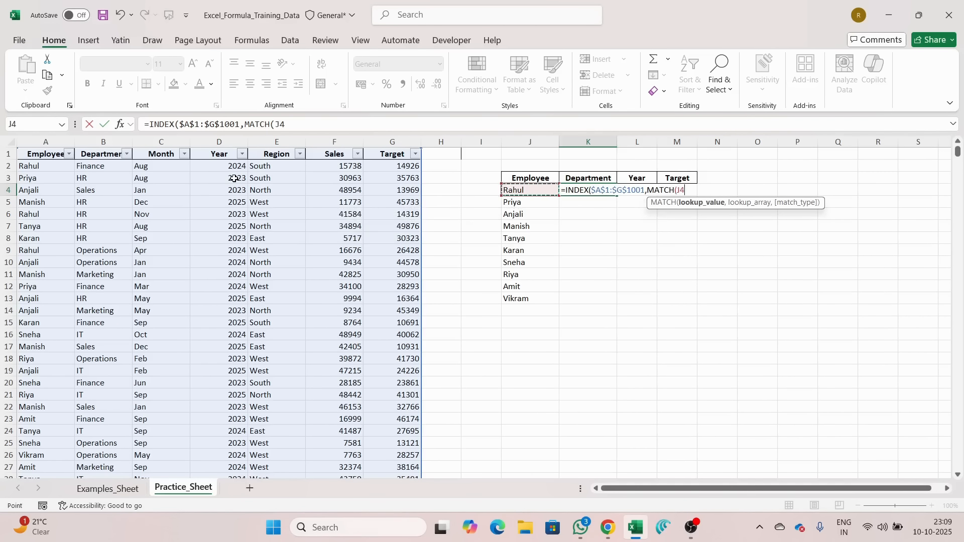
key(F4)
key(F4)
key(F4)
text(,)
Complete the row MATCH with the absolute lookup array $A$1:$A$1001 and match type 0 for an exact match
key(ctrl+Left)
key(ctrl+Left)
key(ctrl+Left)
key(Up)
key(Up)
key(Up)
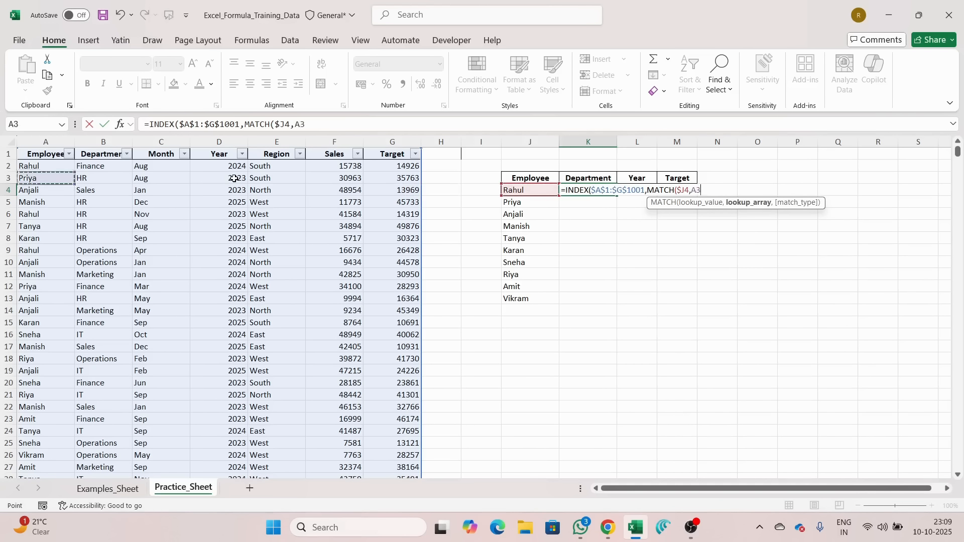
key(ctrl+shift+Down)
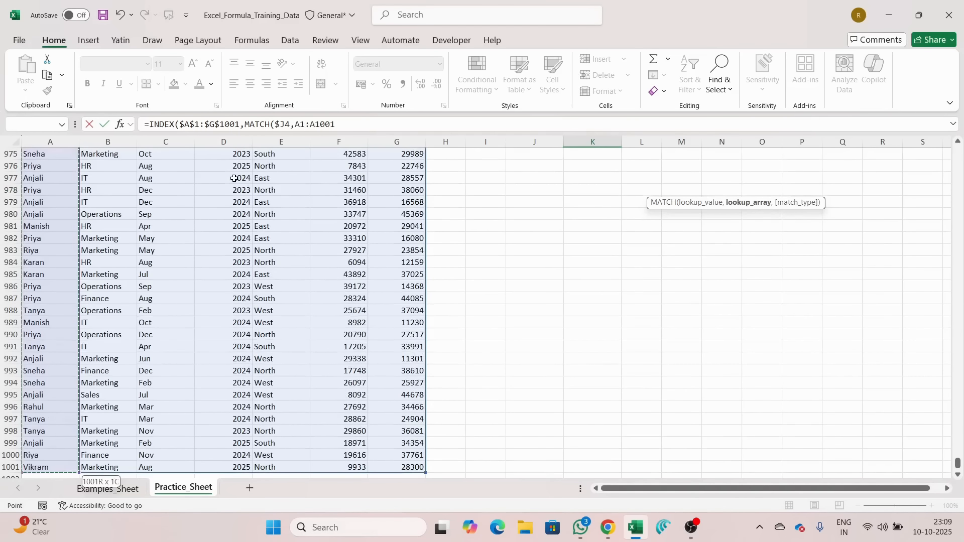
key(F4)
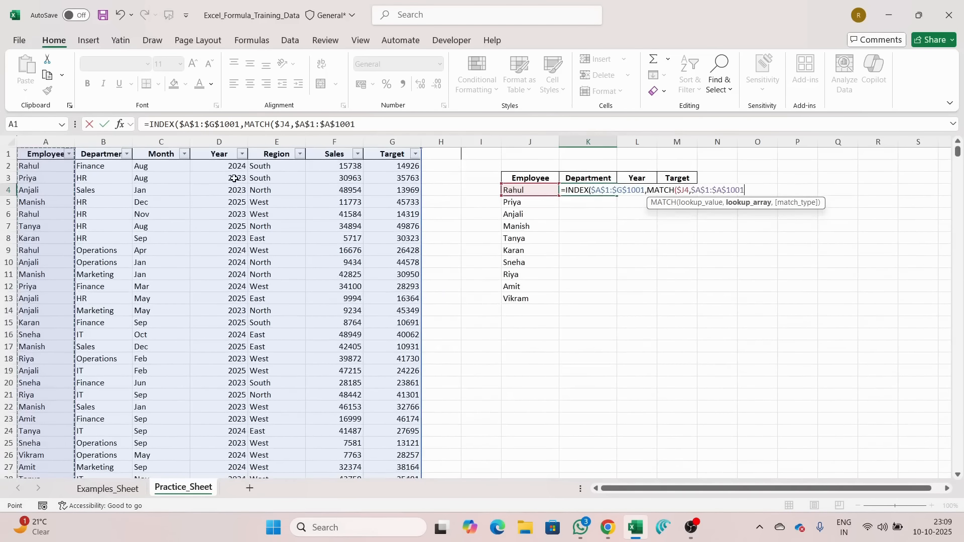
text(,0)
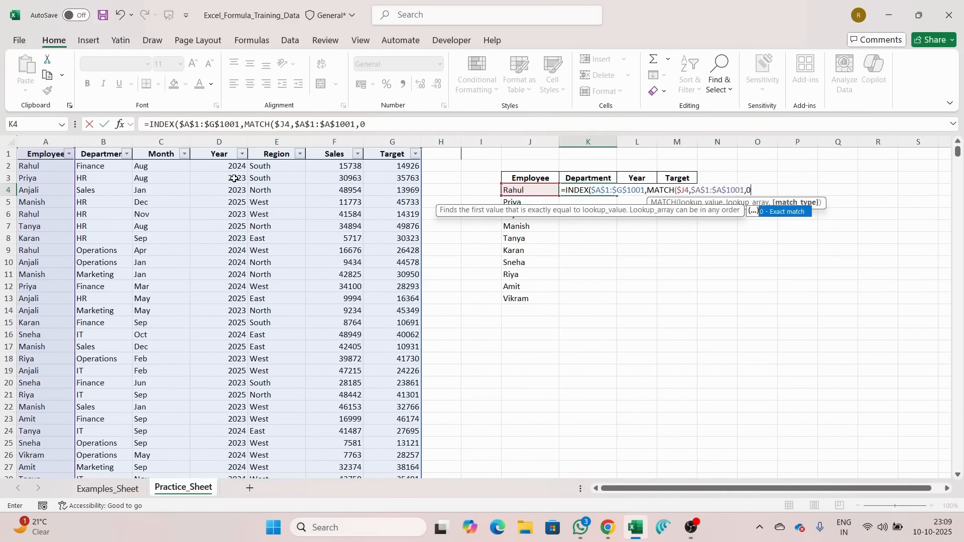
text())
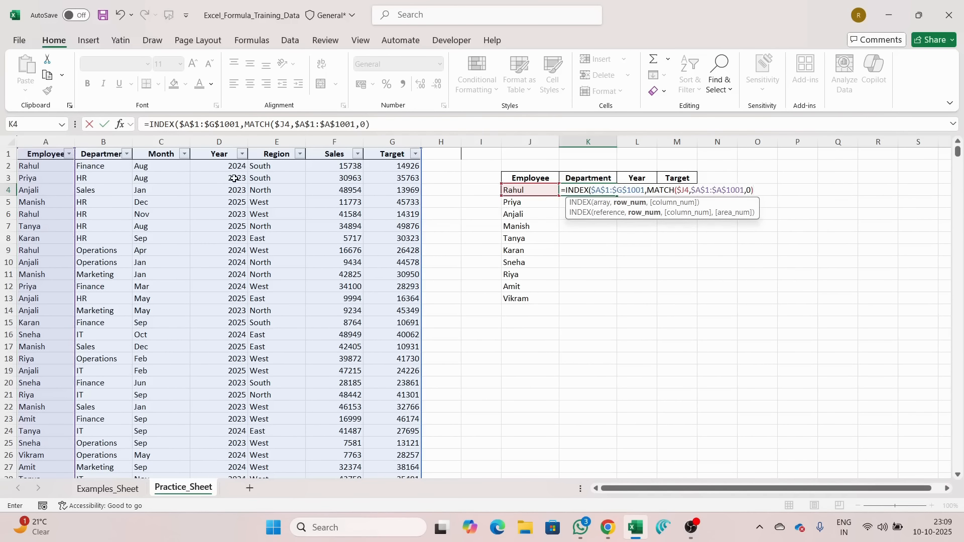
Add a second MATCH function as the INDEX column number, with the row-locked header cell K$3 as lookup value
text(,)
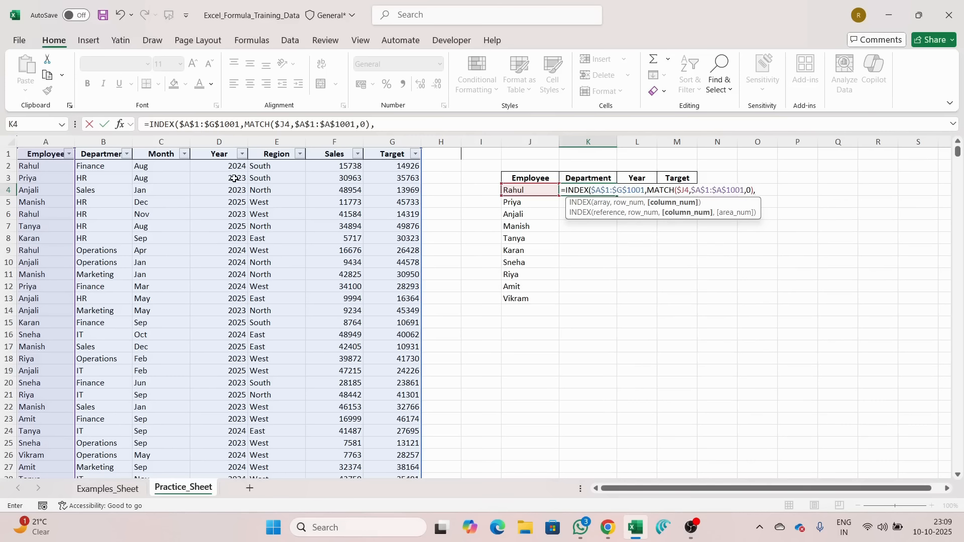
text(MATCH()
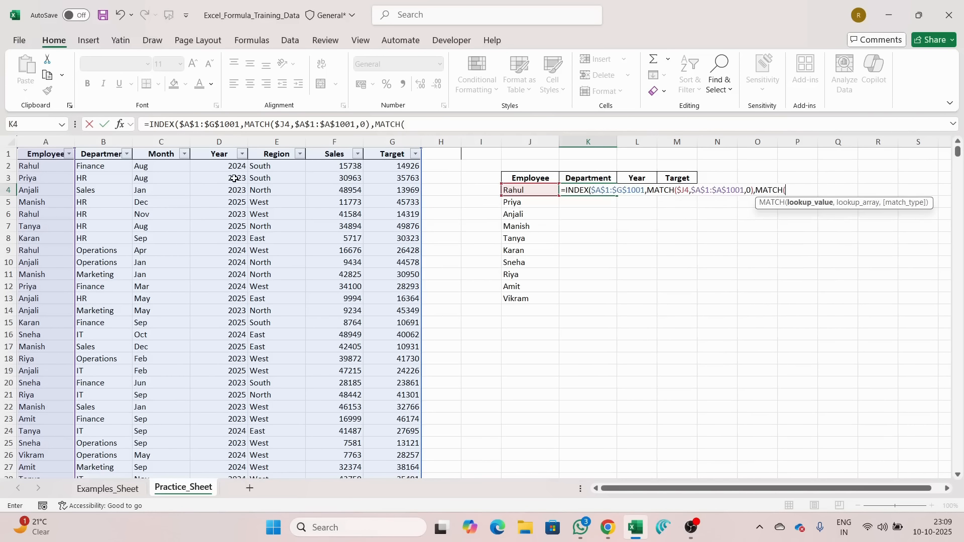
key(Up)
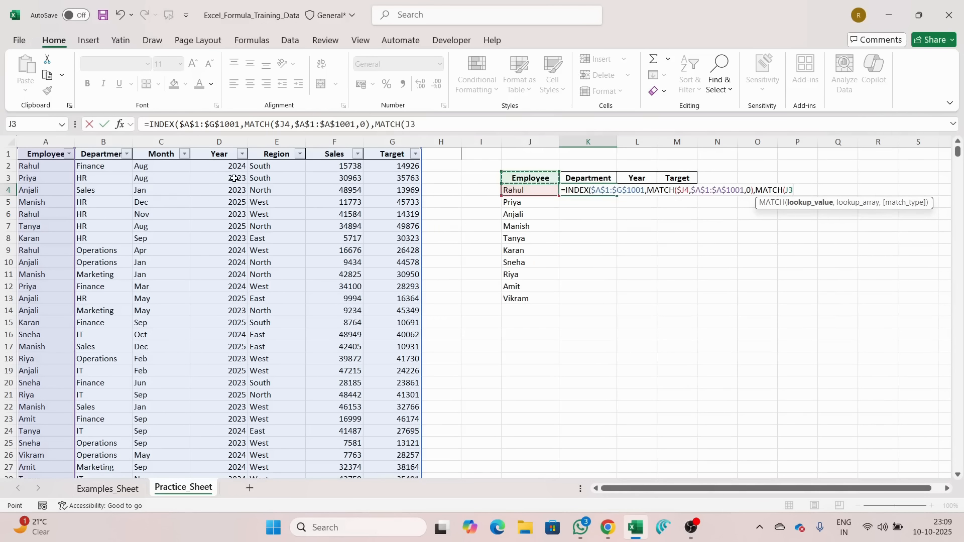
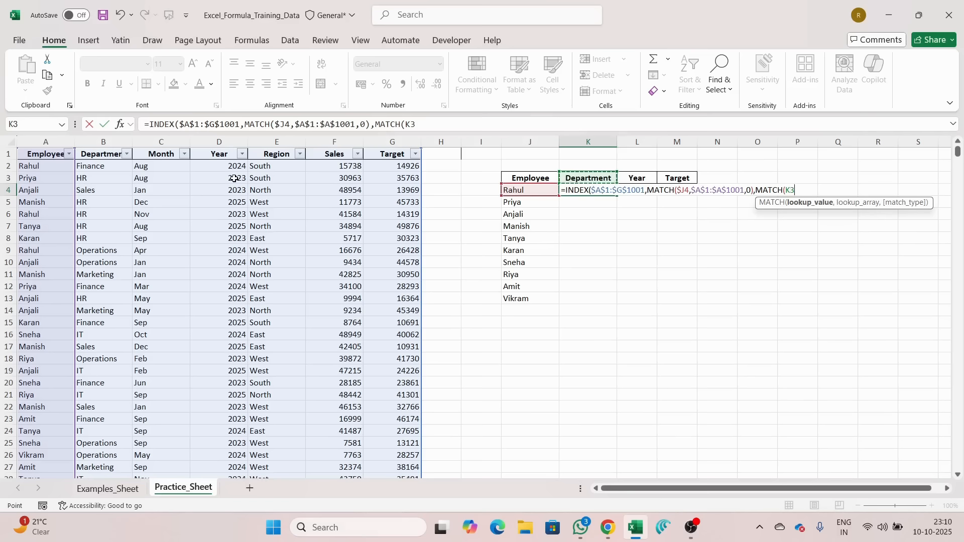
key(F4)
key(F4)
text(,)
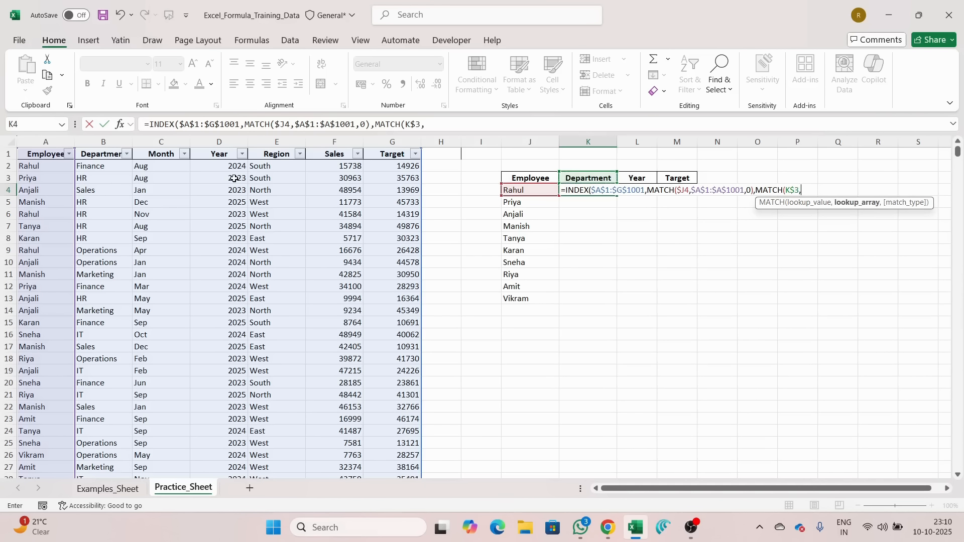
Complete the column MATCH with the absolute header range $A$1:$G$1 and match type 0, and enter the formula in K4
key(ctrl+Left)
key(ctrl+Up)
key(ctrl+Up)
key(ctrl+Left)
key(ctrl+Left)
key(ctrl+shift+Right)
key(F4)
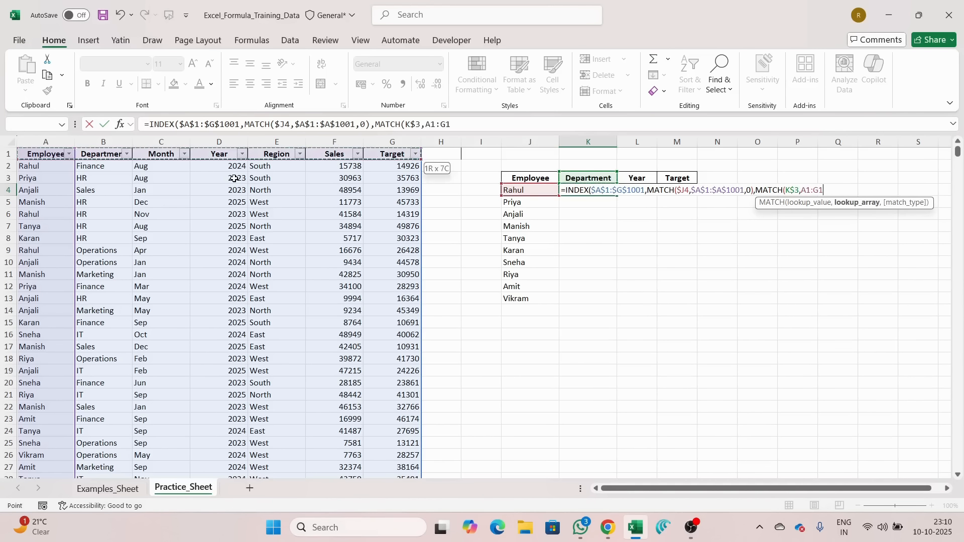
text(,0))
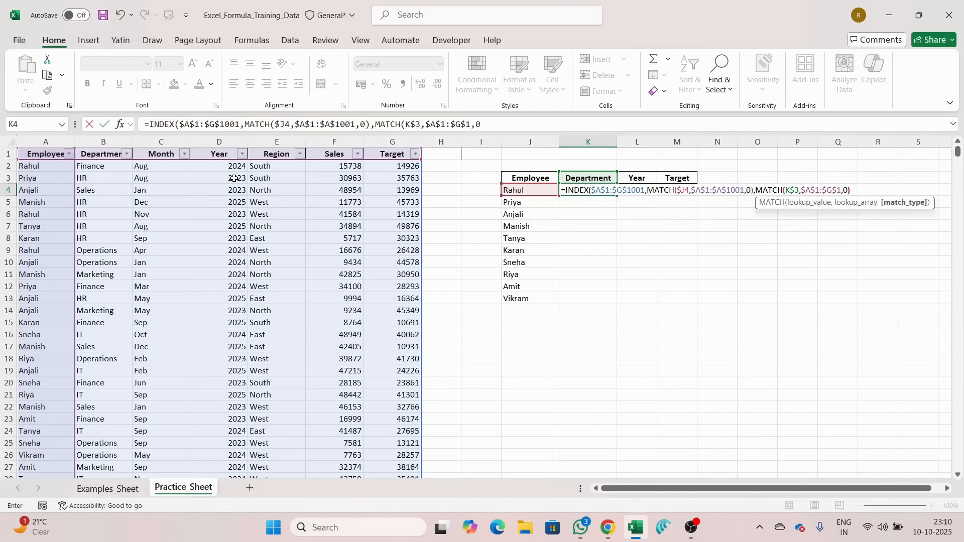
text())
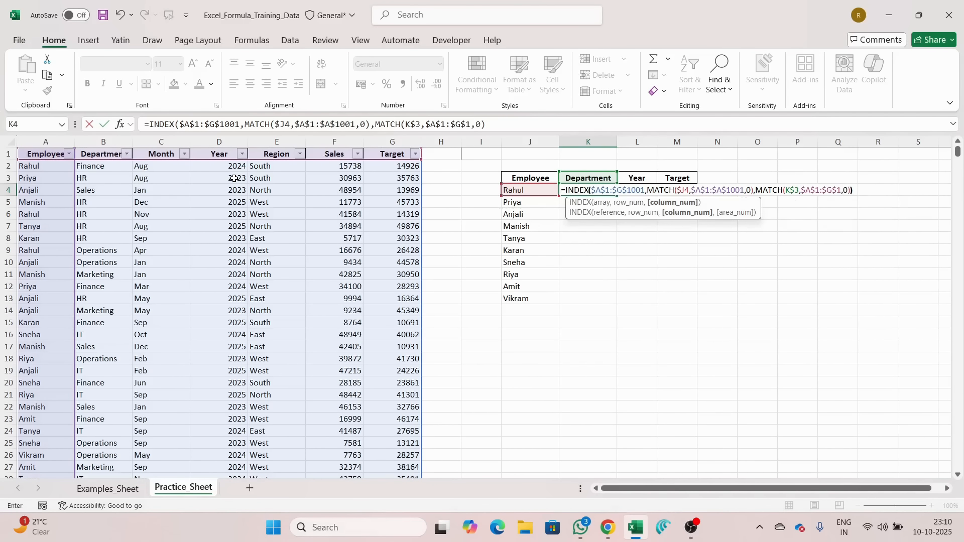
key(Return)
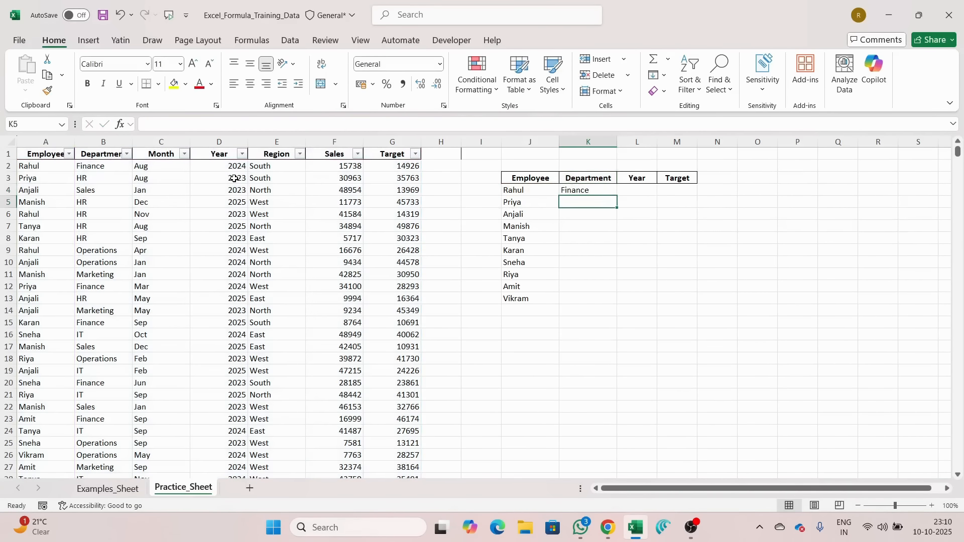
Clear the employee name in source cell A2 to test the Department lookup
key(Up)
key(Left)
key(Left)
key(Left)
key(Left)
key(Left)
key(Left)
key(Left)
key(Left)
key(Left)
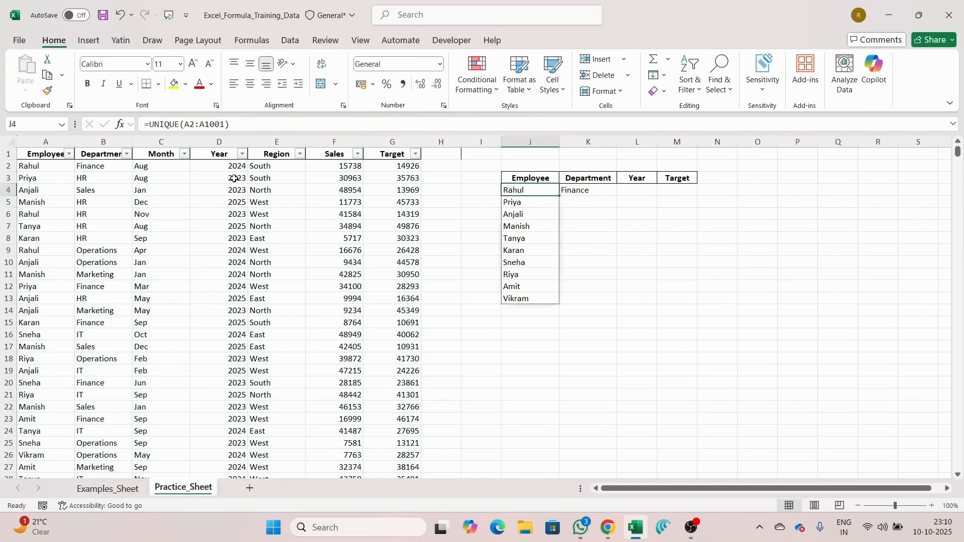
key(Up)
key(Left)
key(Up)
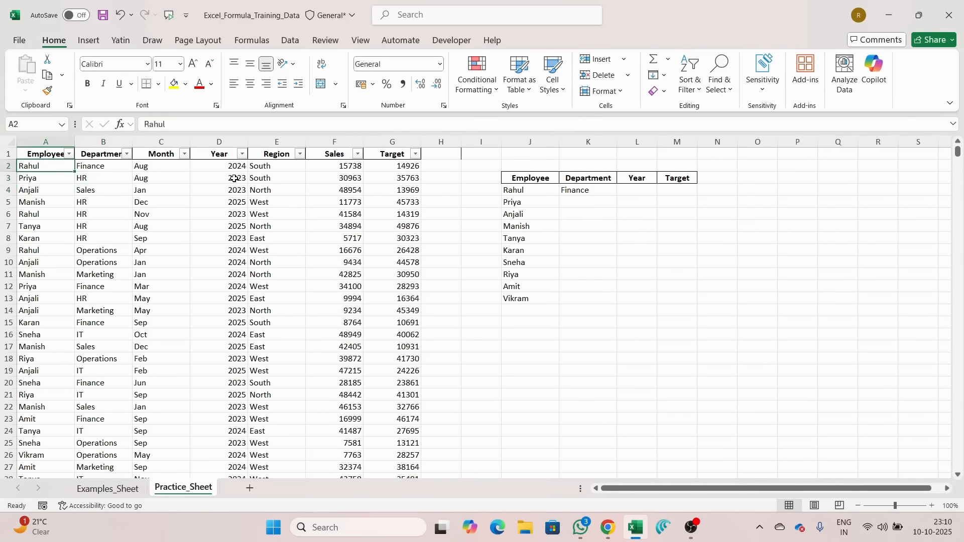
key(Delete)
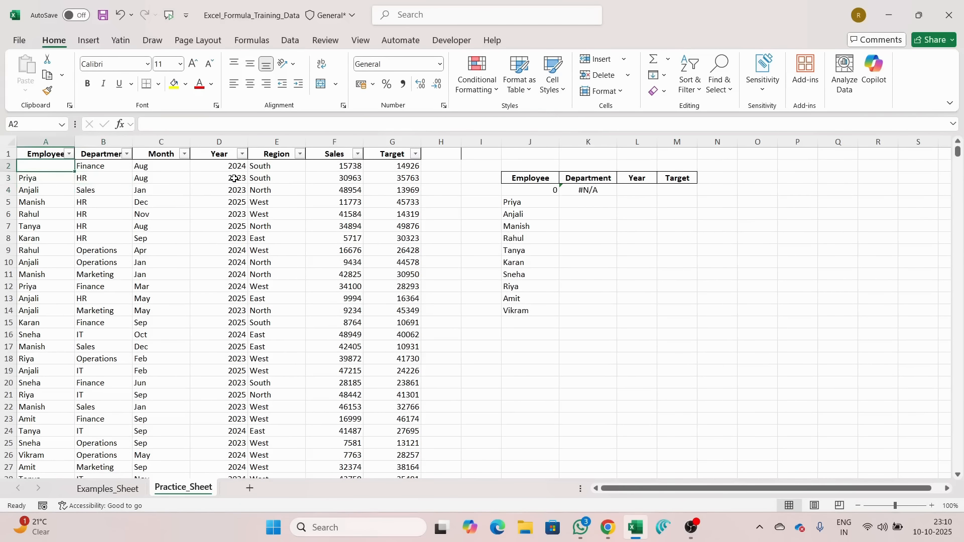
Restore the employee name in A2 by copying it from cell A6
key(Right)
key(Right)
key(Right)
key(Right)
key(Left)
key(Left)
key(Left)
key(Left)
key(Down)
key(Down)
key(Down)
key(Down)
key(ctrl+c)
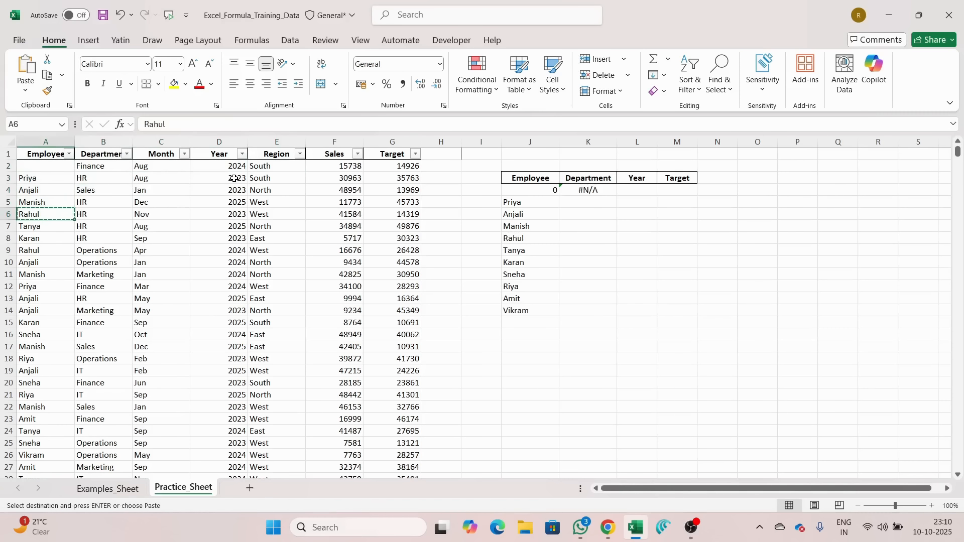
key(Up)
key(Up)
key(Up)
key(Up)
key(Return)
Convert the UNIQUE employee list in J4:J13 to static values with Paste Special
key(Right)
key(Right)
key(Right)
key(Right)
key(Right)
key(Right)
key(Right)
key(Down)
key(Down)
key(Right)
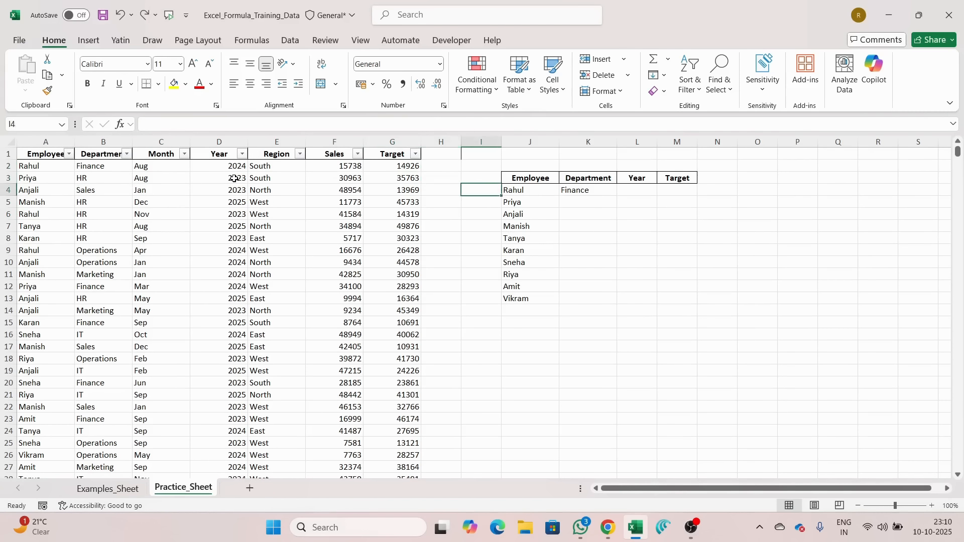
key(Right)
key(ctrl+shift+Down)
key(ctrl+c)
key(ctrl+alt+v)
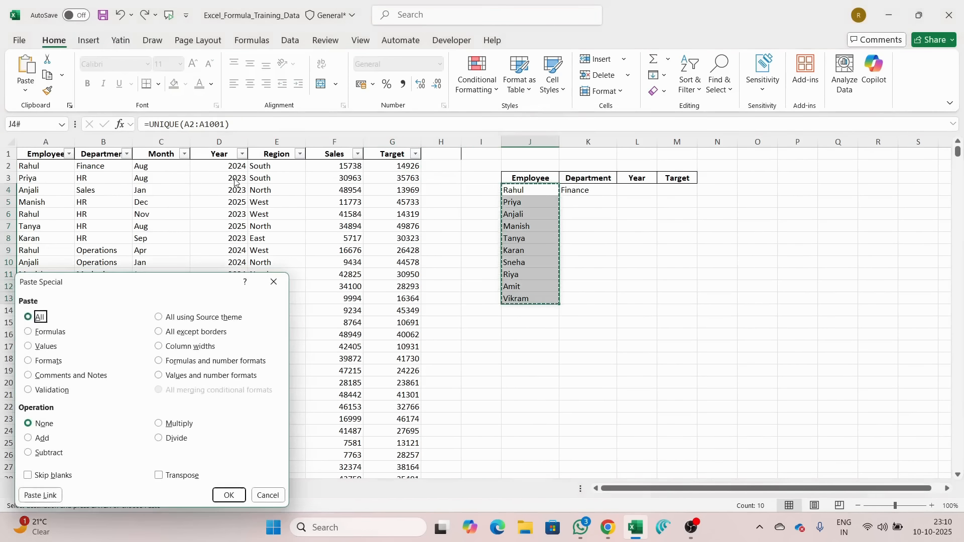
key(Return)
key(Escape)
Clear the name in A2 again and compare the Department result in K4 with the employee's next source record
key(ctrl+Home)
key(Down)
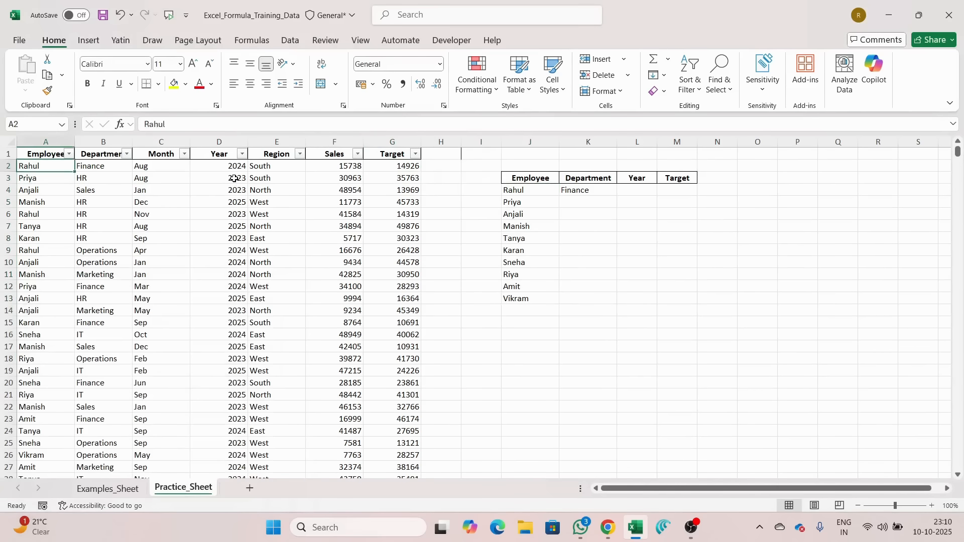
key(Delete)
key(Down)
key(Down)
key(Down)
key(Down)
key(Down)
key(Down)
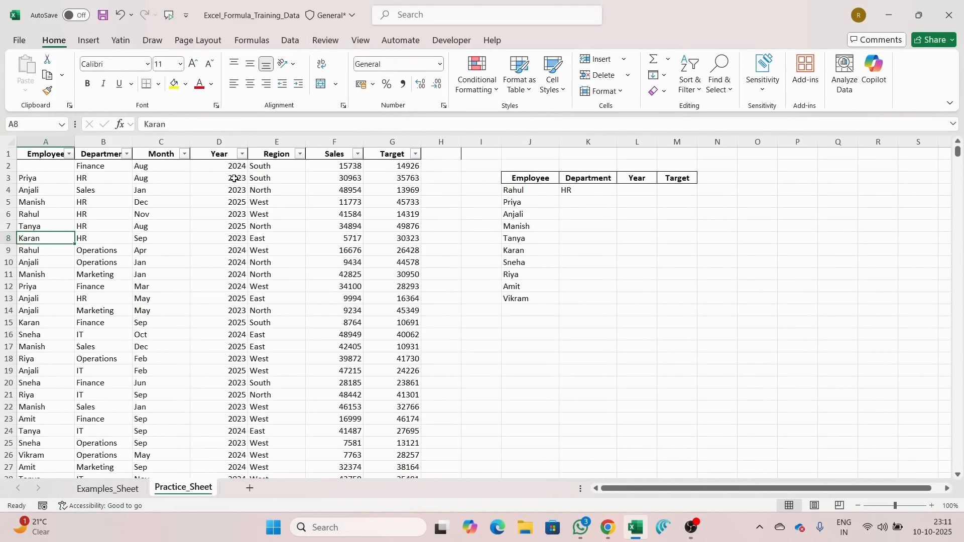
Clear the employee name in A6 as well, and undo both name deletions in the source data
key(Up)
key(Up)
key(shift+space)
key(Left)
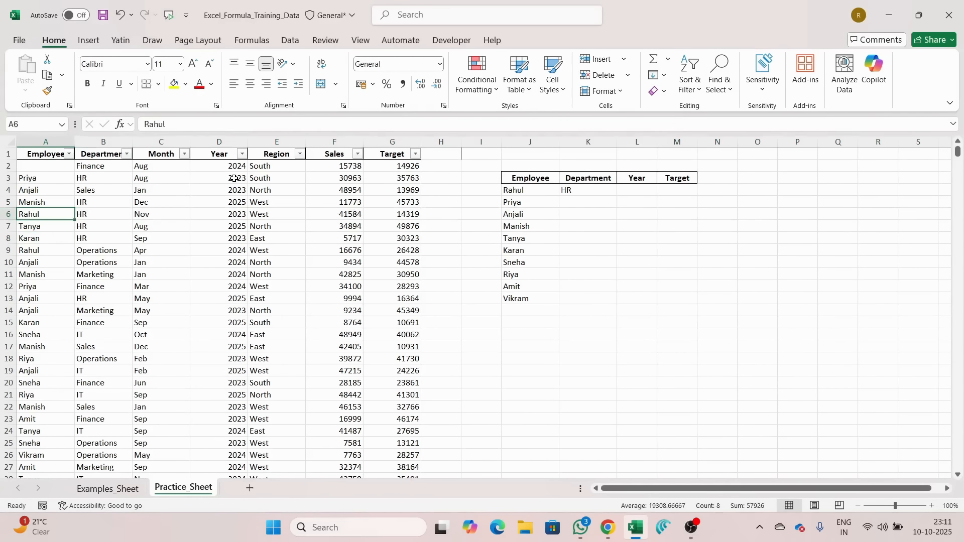
key(Delete)
key(Down)
key(Down)
key(Down)
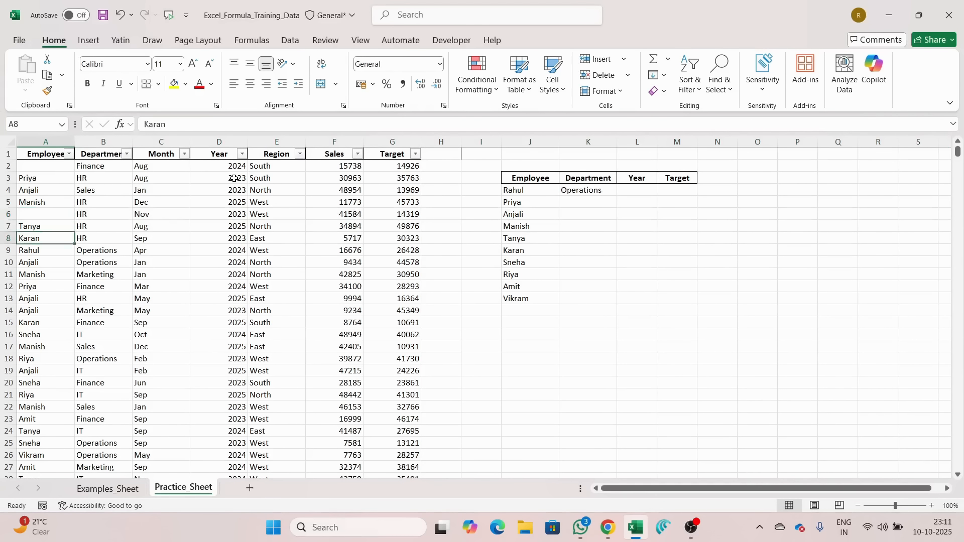
key(ctrl+z)
key(ctrl+z)
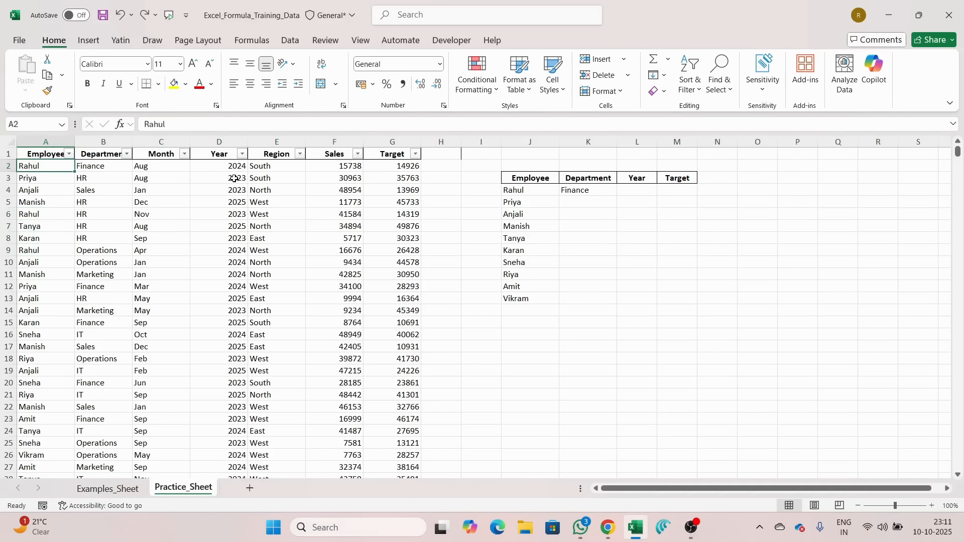
Copy the INDEX-MATCH formula from K4 down to the remaining Department cells K5:K13
key(Right)
key(Right)
key(Right)
key(Right)
key(Right)
key(Right)
key(Right)
key(Right)
key(Right)
key(Right)
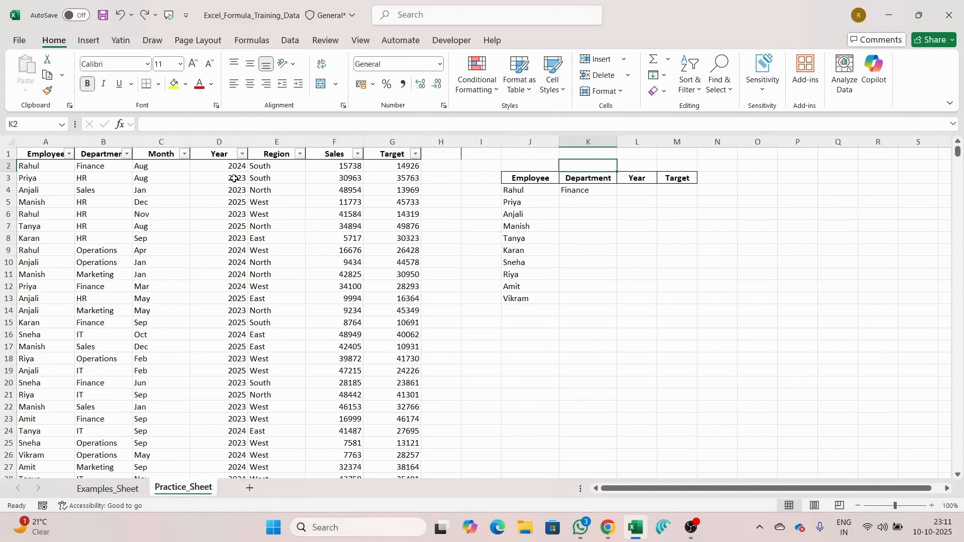
key(Down)
key(Down)
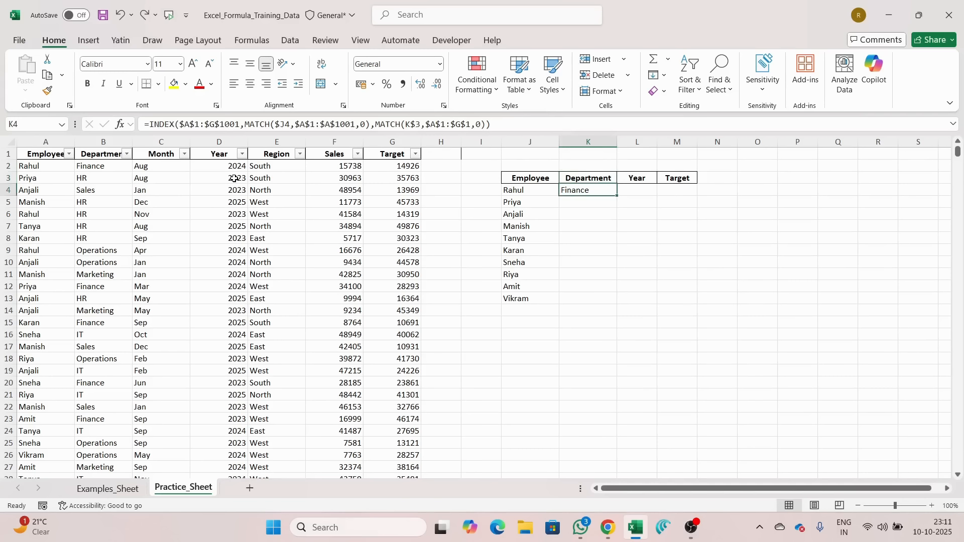
key(ctrl+c)
key(Left)
key(ctrl+Down)
key(Right)
key(ctrl+shift+Up)
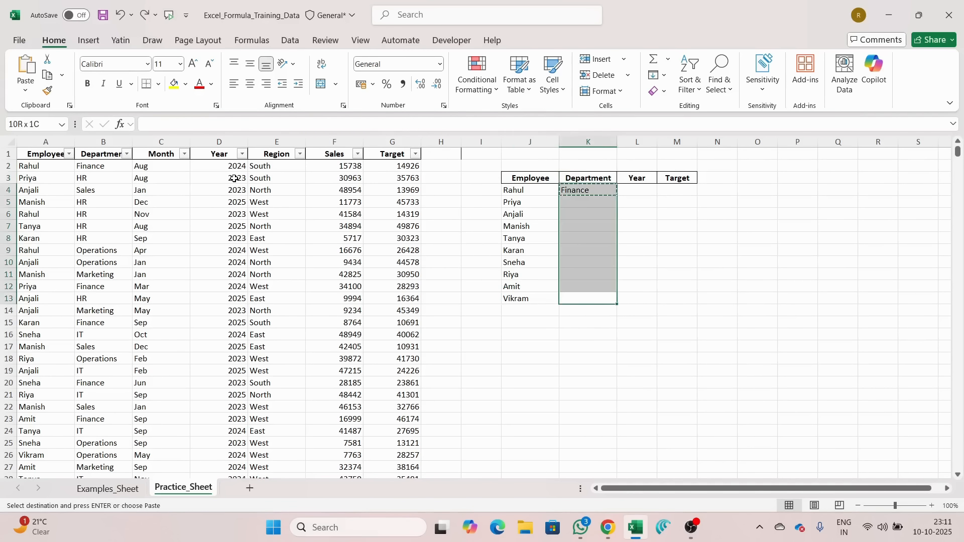
key(shift+Down)
key(ctrl+v)
key(Escape)
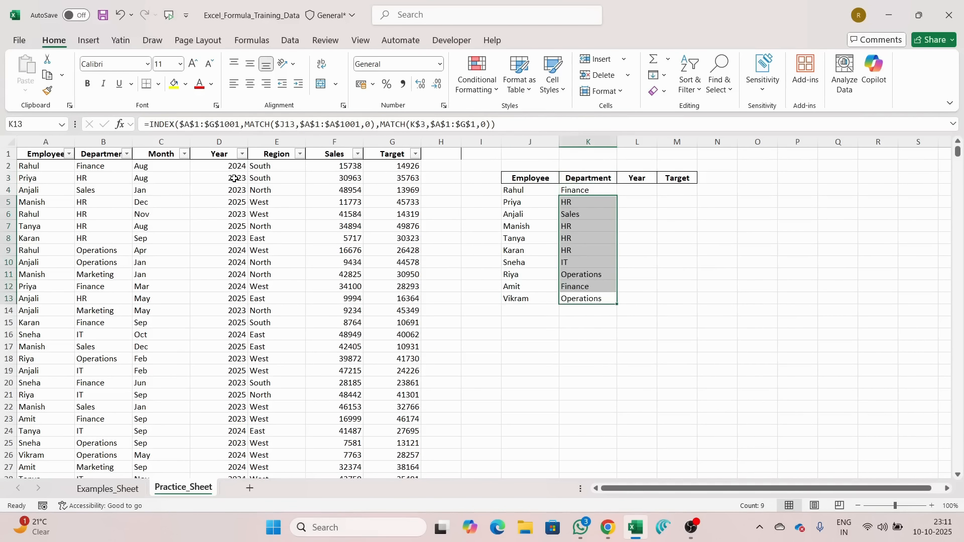
Copy the Department formulas in K4:K13 across to the Year column, L4:L13
key(Up)
key(ctrl+Up)
key(Down)
key(ctrl+shift+Down)
key(ctrl+c)
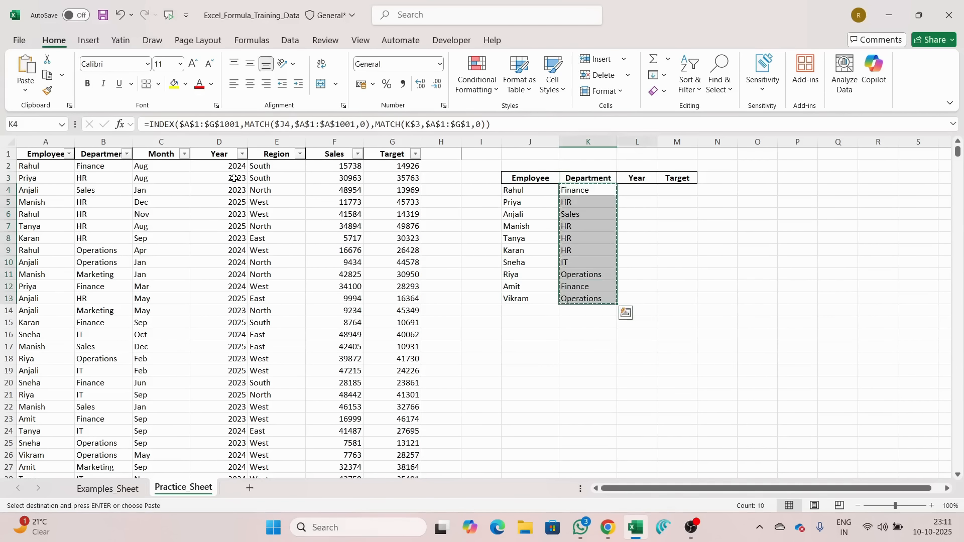
key(shift+Right)
key(shift+Right)
key(shift+Left)
key(ctrl+v)
key(Escape)
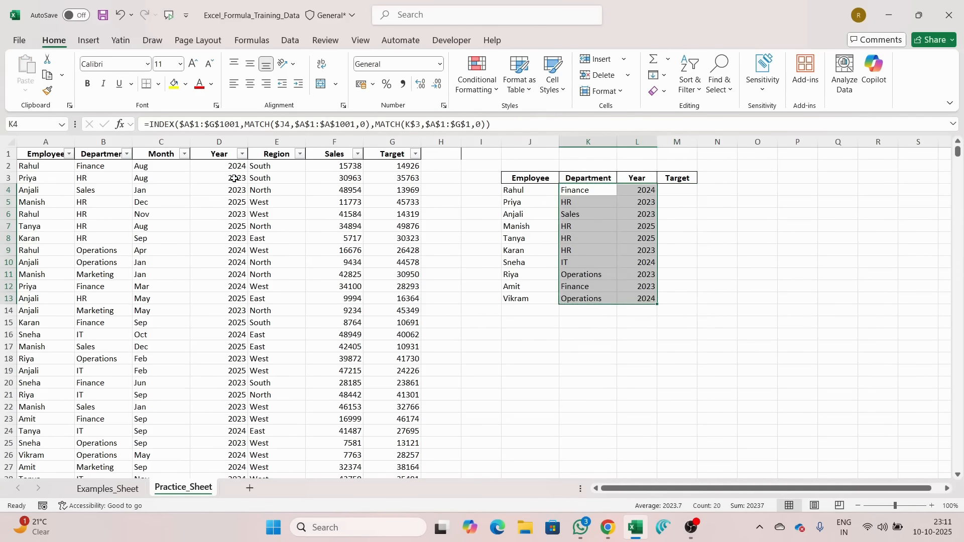
Copy the Year formulas in L4:L13 to the Target column, M4:M13
key(Right)
key(ctrl+shift+Down)
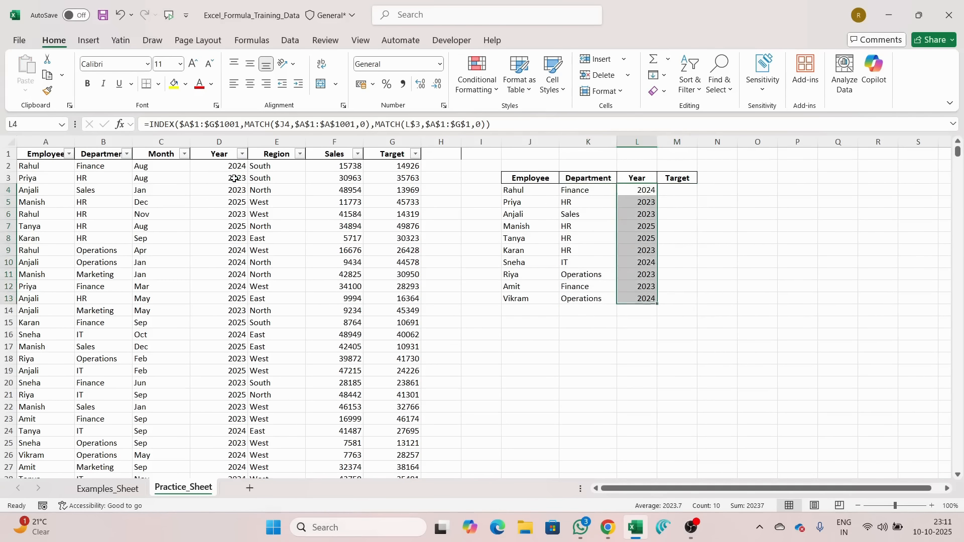
key(ctrl+c)
key(Right)
key(ctrl+v)
key(Escape)
Examine the INDEX-MATCH formula in K4 with its highlighted cell references, leaving it unedited
key(Up)
key(Left)
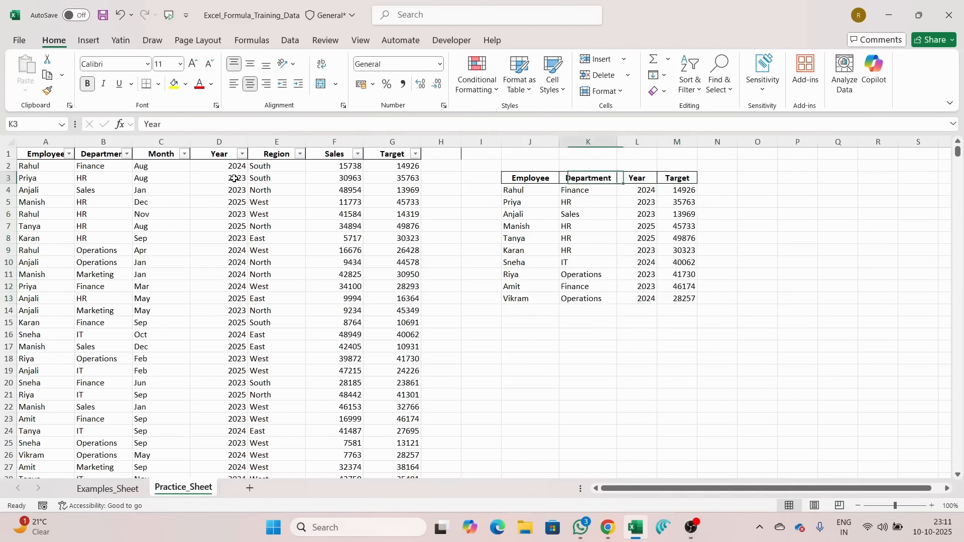
key(Left)
key(Down)
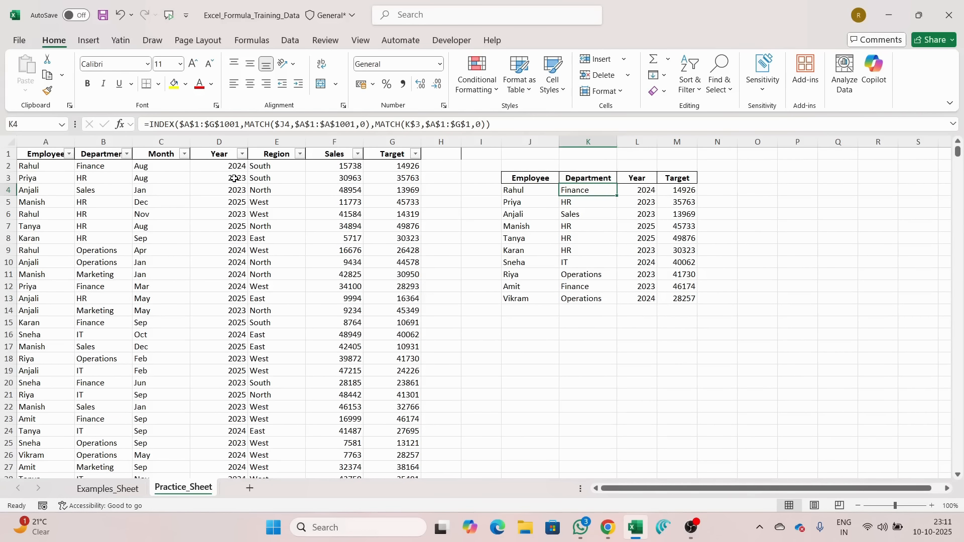
key(F2)
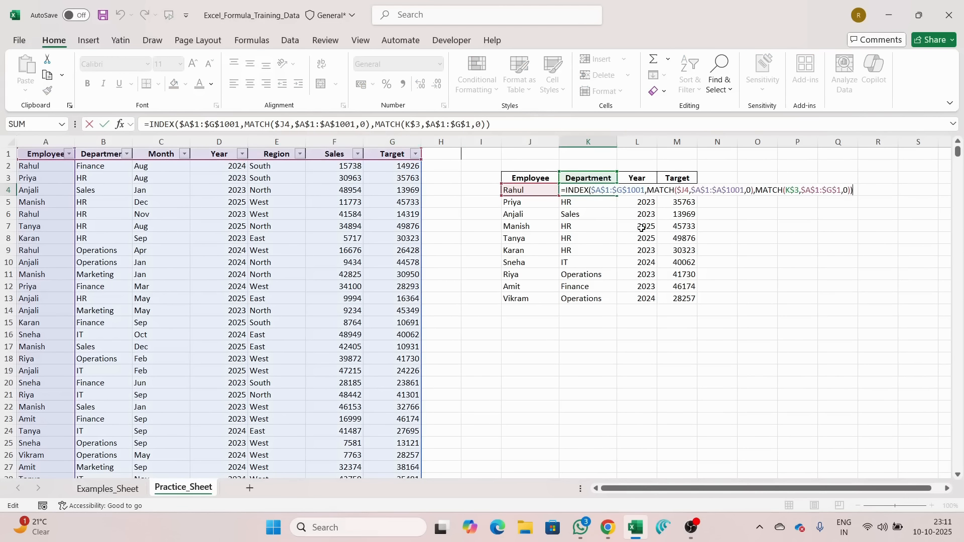
key(Escape)
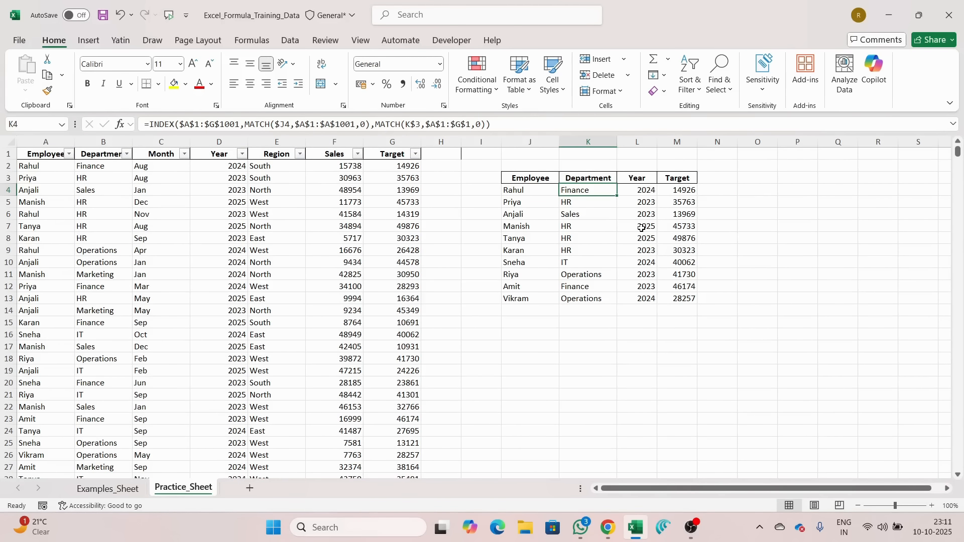
Paste the K4 formula over the whole Department, Year and Target block K4:M13 at once
key(ctrl+shift+Down)
key(ctrl+shift+Right)
key(Left)
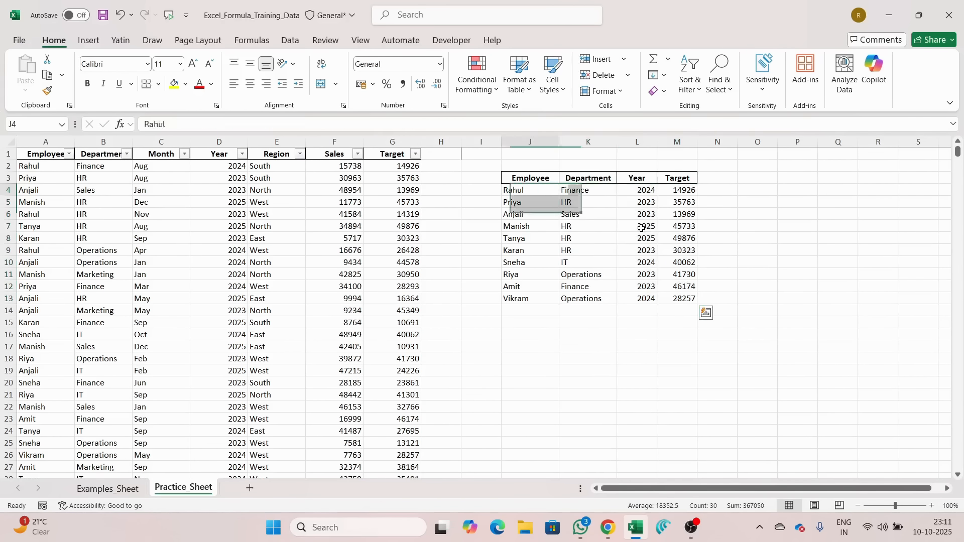
key(Right)
key(ctrl+c)
key(ctrl+shift+Down)
key(ctrl+shift+Right)
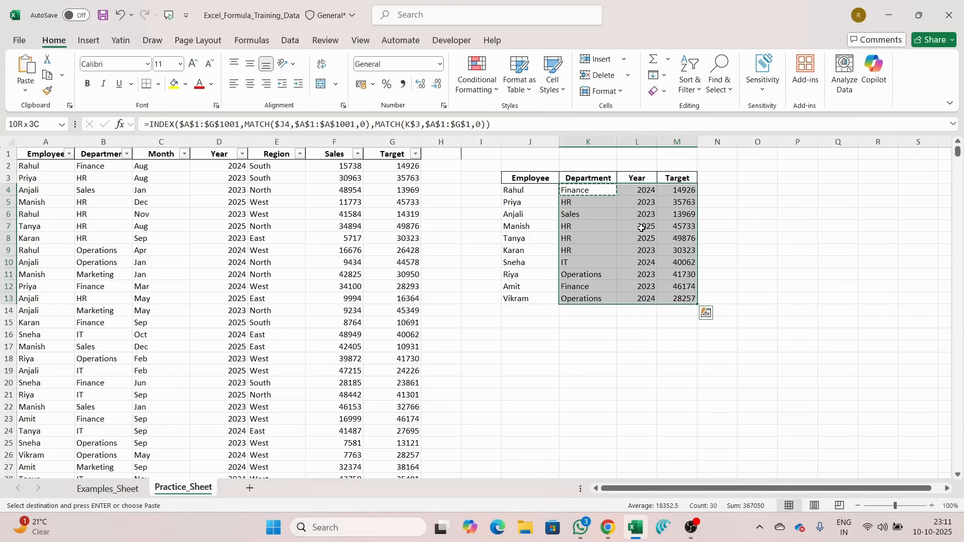
key(ctrl+v)
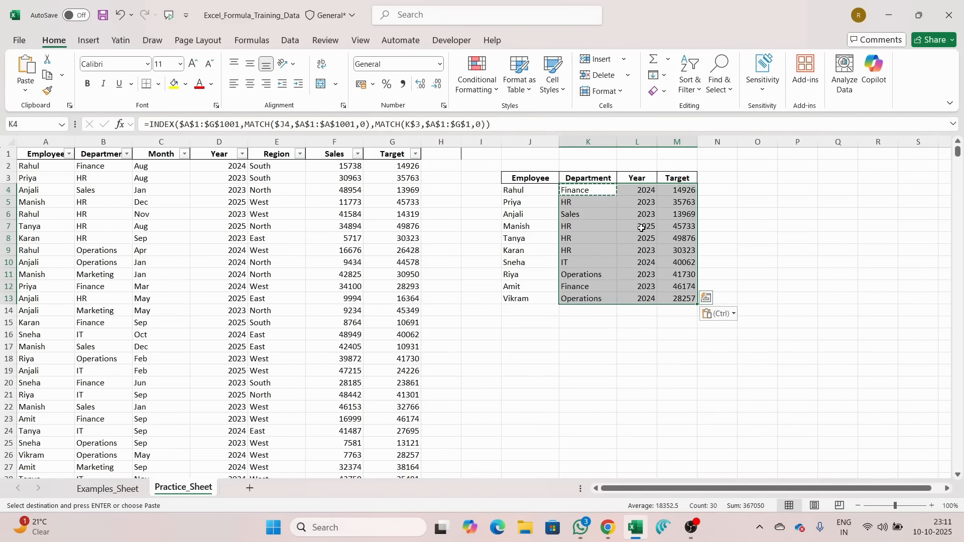
key(Escape)
Review the filled Employee, Department, Year and Target summary and its row formulas against the source data
key(Up)
key(Left)
key(ctrl+shift+Down)
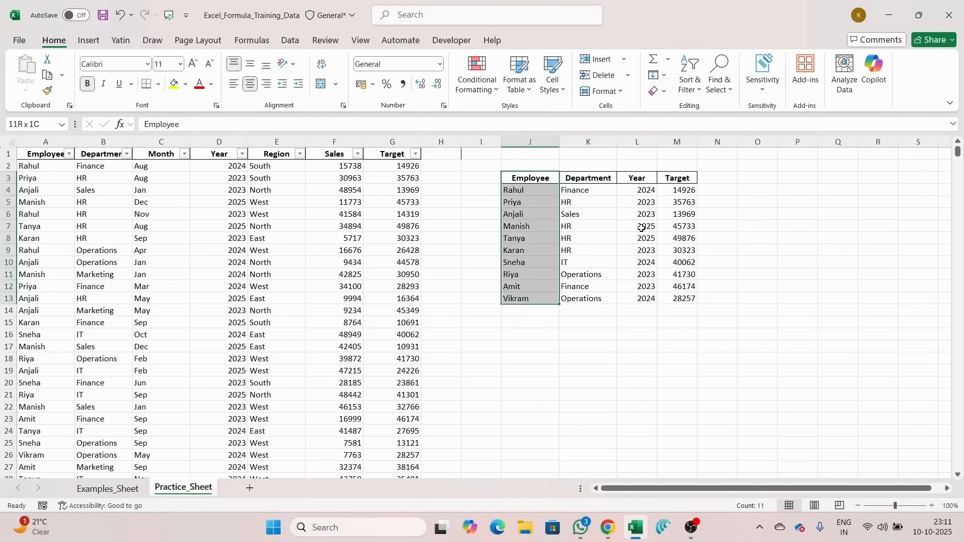
key(ctrl+Right)
key(Left)
key(Left)
key(Down)
key(Down)
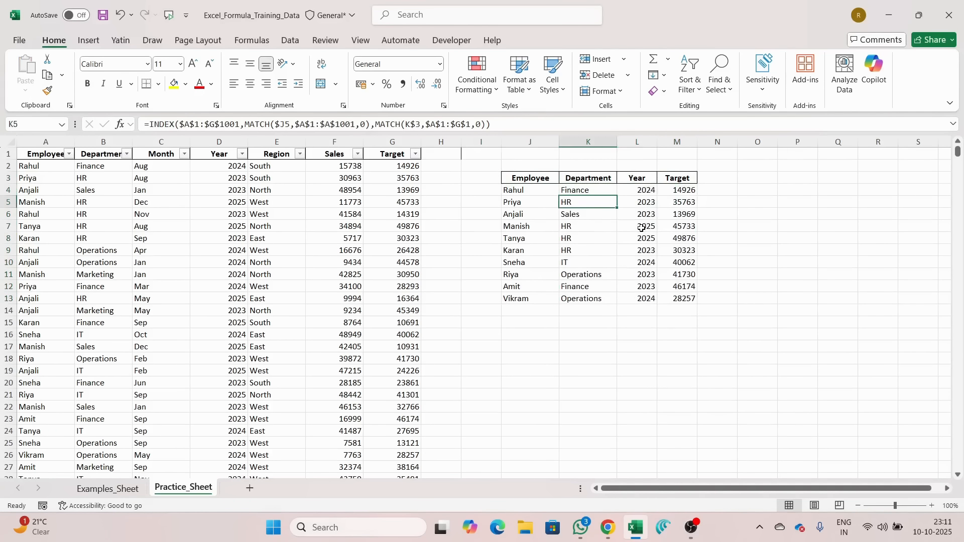
key(ctrl+Left)
key(ctrl+Left)
key(ctrl+Left)
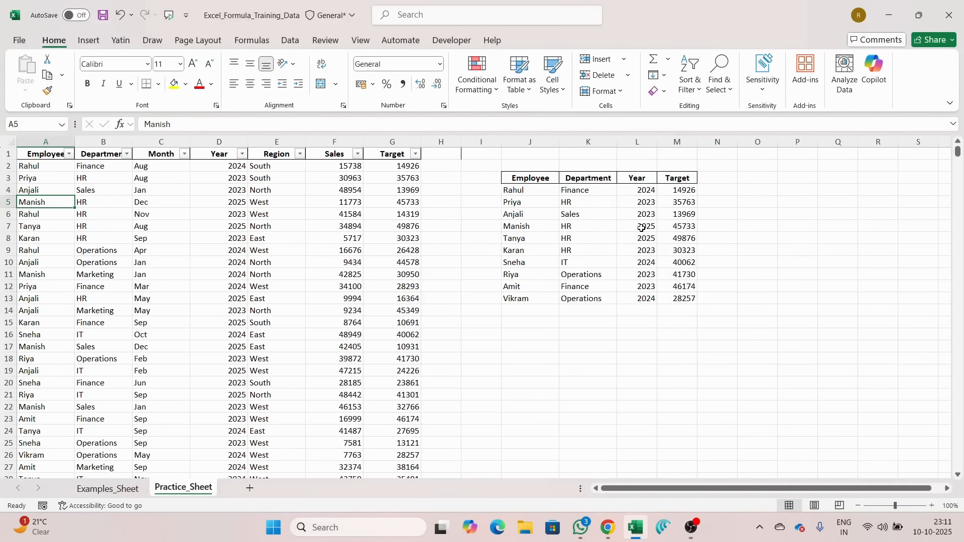
Insert an empty column A before the Employee column of the source data
key(Up)
key(ctrl+space)
key(ctrl+shift+equal)
key(Right)
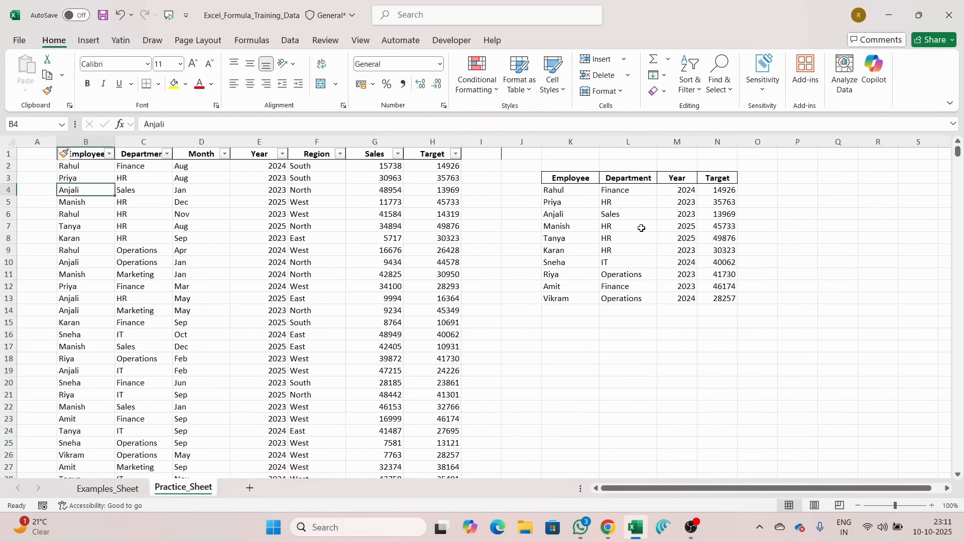
Examine the source data rows for employees who occur more than once in the Employee column
key(Down)
key(Down)
key(Right)
key(Down)
key(Down)
key(Down)
key(Left)
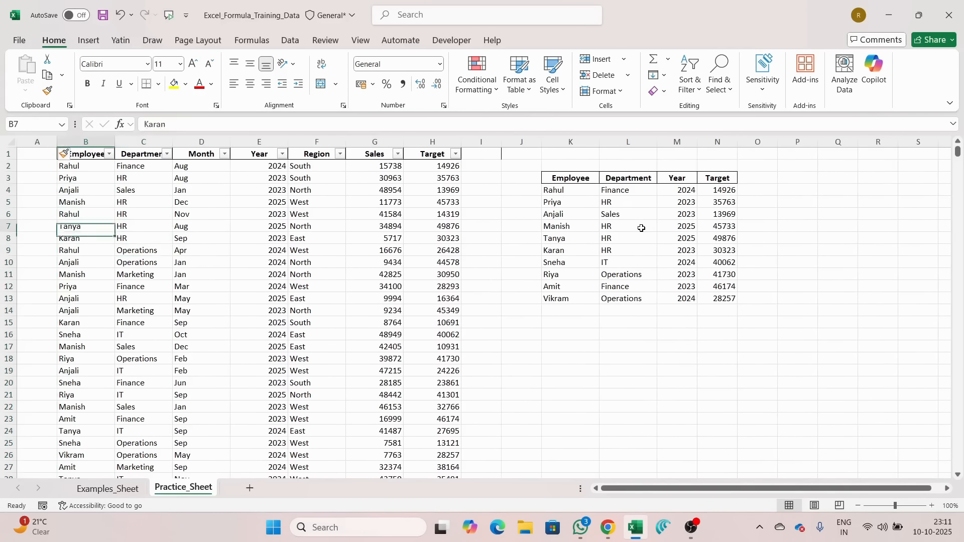
key(Up)
key(Up)
key(Up)
key(shift+space)
key(Down)
key(Down)
key(Down)
key(Down)
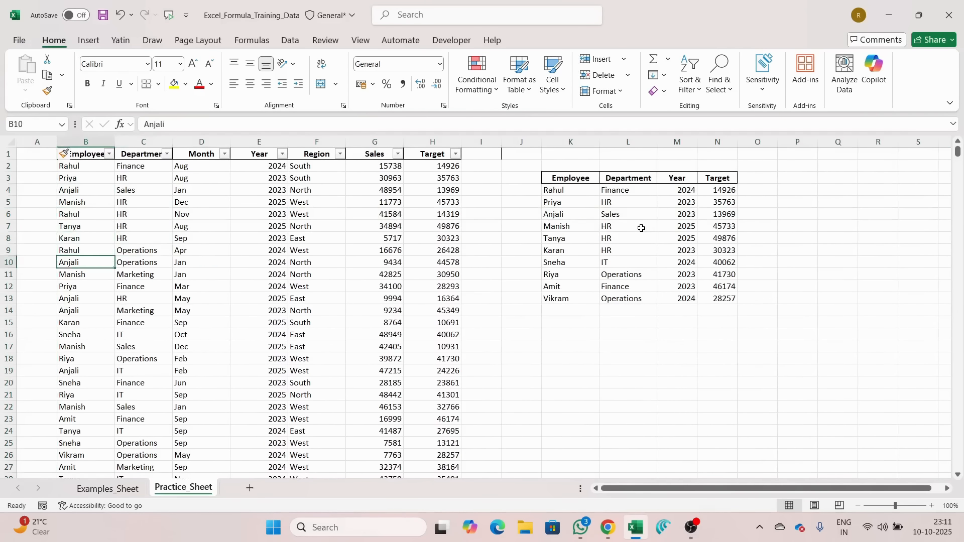
key(Up)
key(shift+space)
key(Down)
key(Up)
Filter the source data's Employee column to show only the employee listed in row 2
key(ctrl+Up)
key(alt+Down)
key(Down)
key(Down)
key(Down)
key(Down)
key(Down)
key(Down)
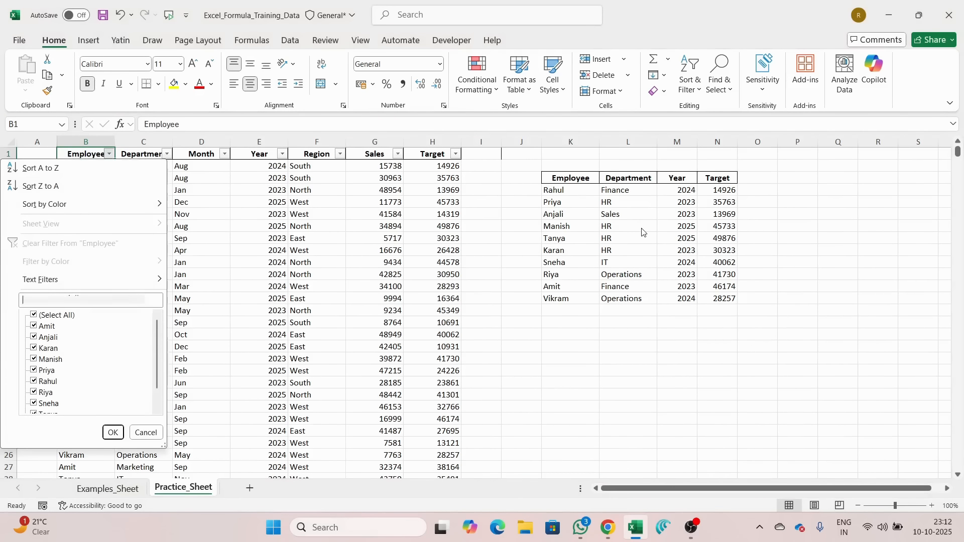
key(space)
key(Down)
key(Down)
key(Down)
key(Down)
key(Down)
key(Down)
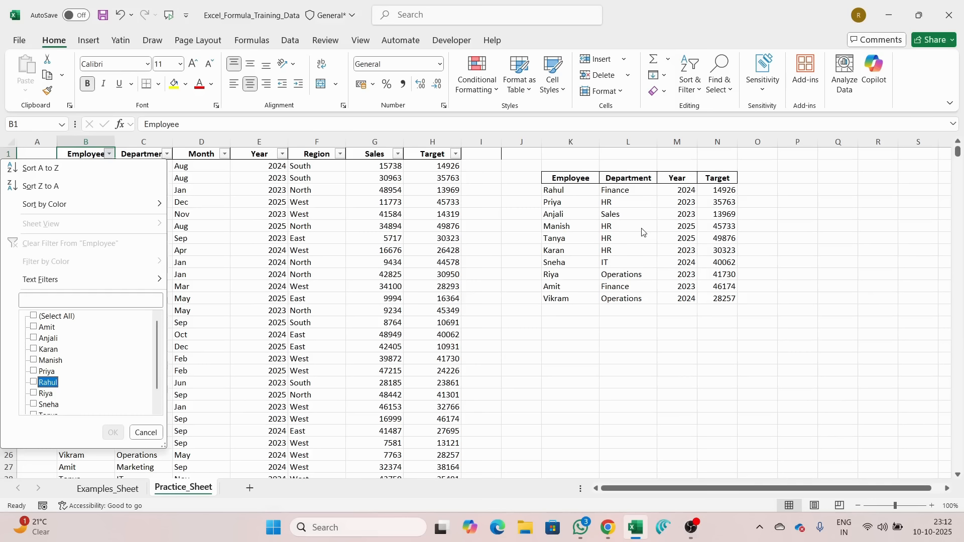
key(space)
key(Return)
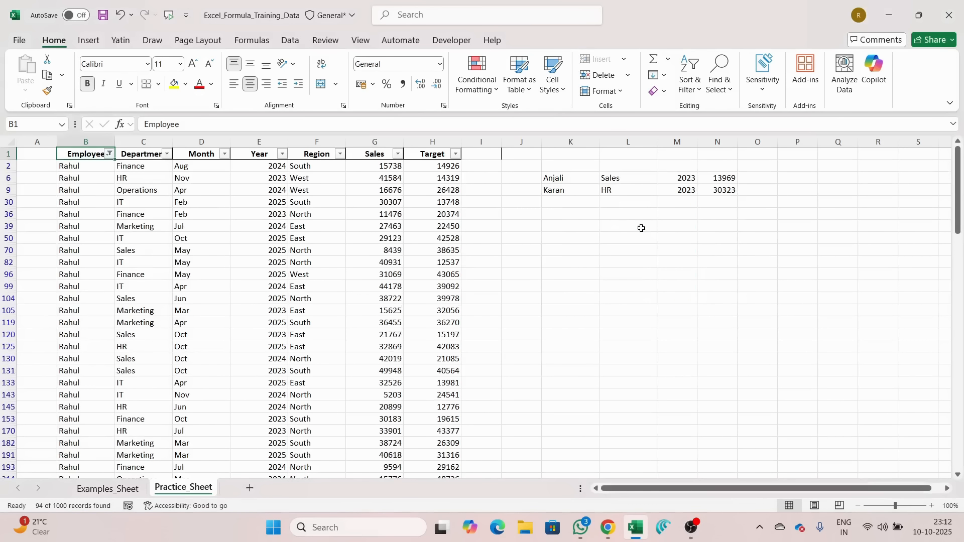
Go through the filtered employee's records row by row and compare their departments
key(Down)
key(Right)
key(Down)
key(Left)
key(Up)
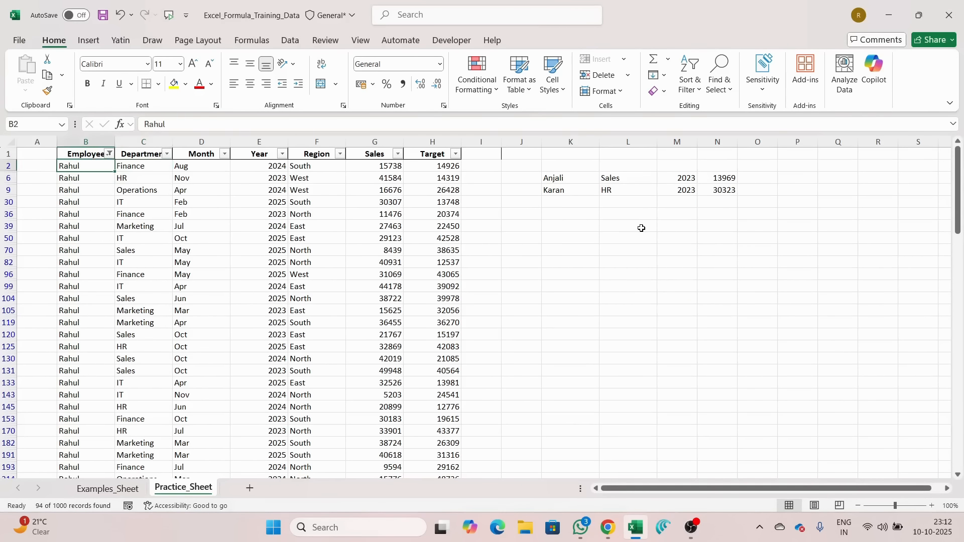
key(Right)
key(shift+space)
key(Down)
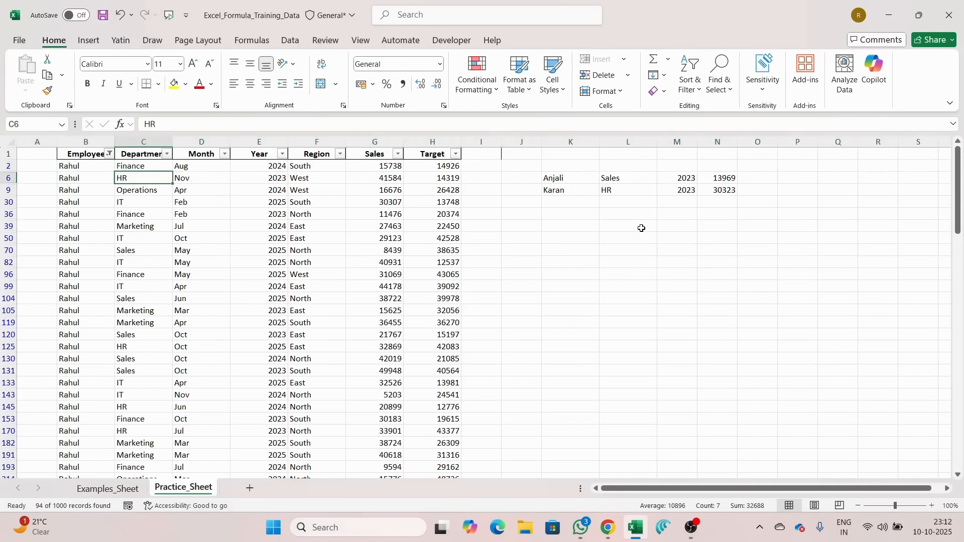
key(shift+space)
key(Down)
key(shift+space)
key(Down)
key(shift+space)
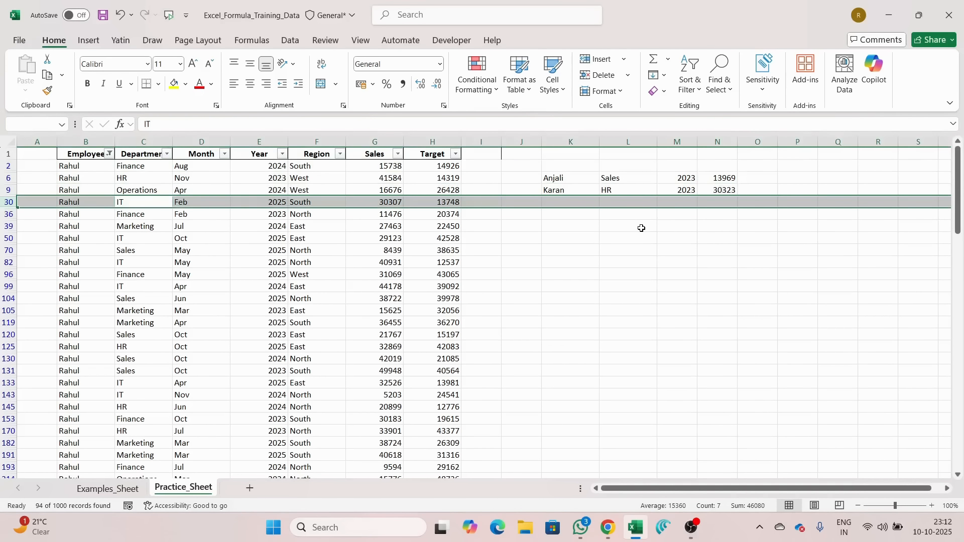
key(Down)
key(Down)
key(Down)
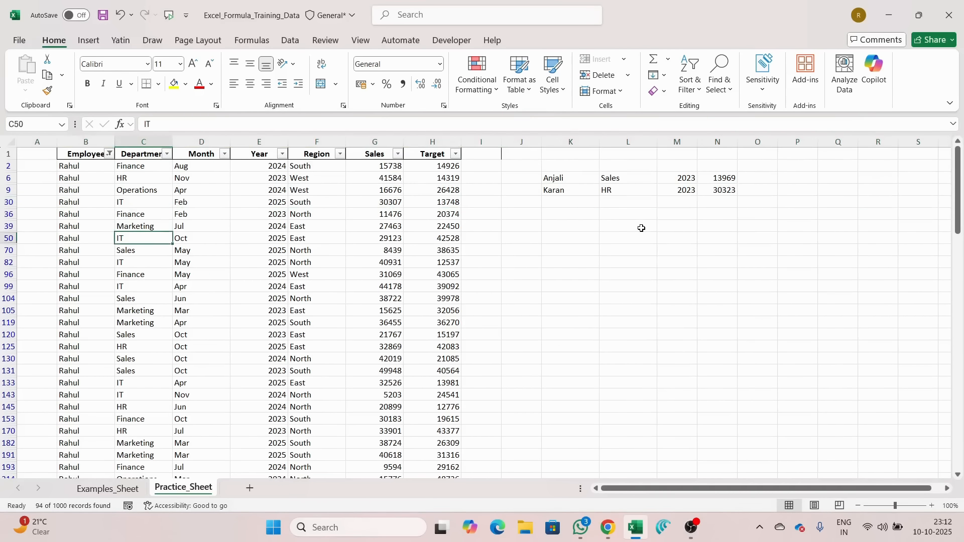
key(shift+space)
key(Down)
key(Down)
key(shift+space)
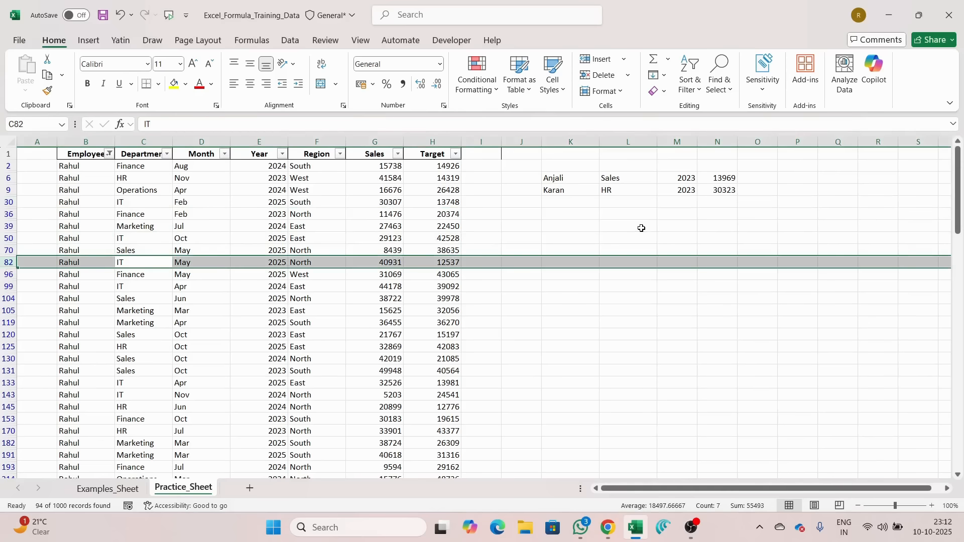
key(Down)
key(Down)
key(Down)
key(shift+space)
key(Up)
key(Down)
key(Down)
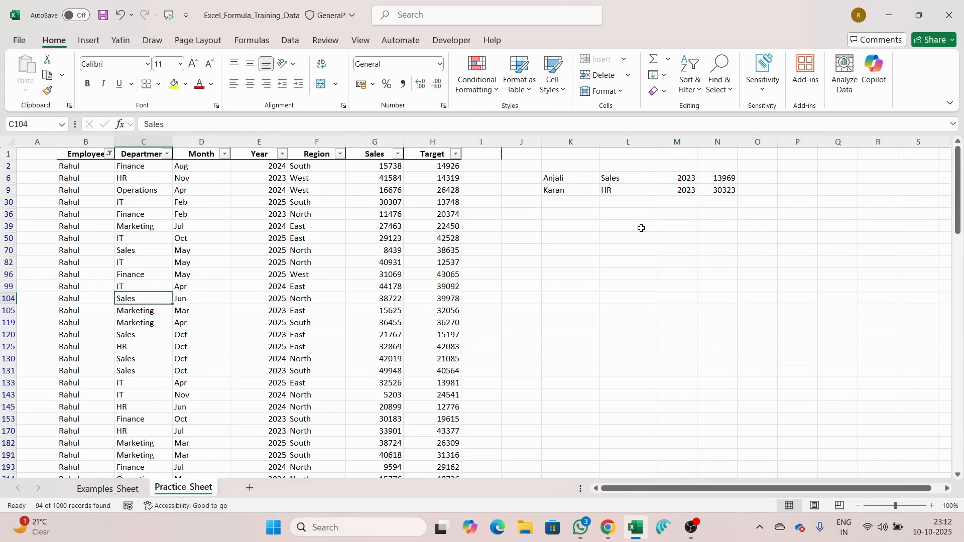
Examine the Department and Year entries of the filtered records back up to row 2
key(Up)
key(Up)
key(Up)
key(Up)
key(Up)
key(Up)
key(Up)
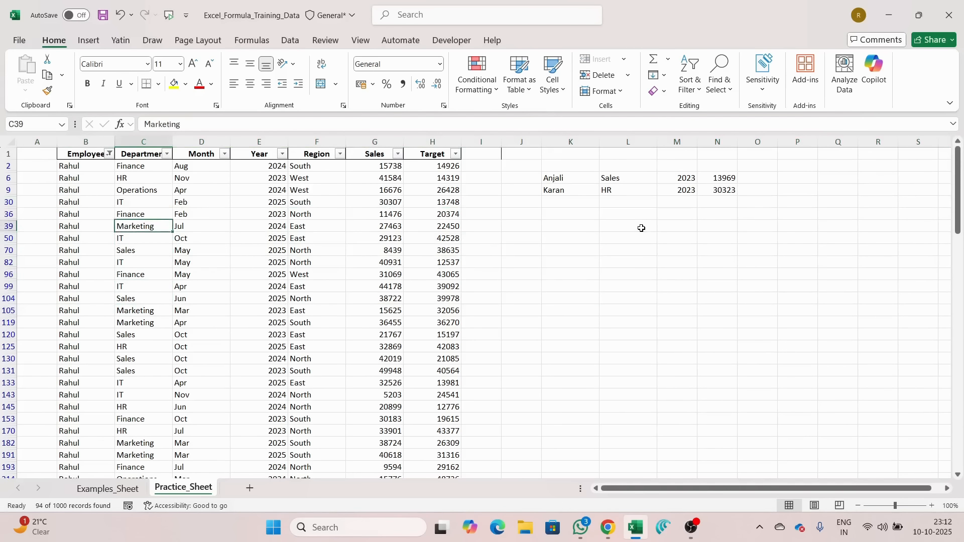
key(Right)
key(Right)
key(Right)
key(Up)
key(Left)
key(Up)
key(Up)
key(Up)
key(Up)
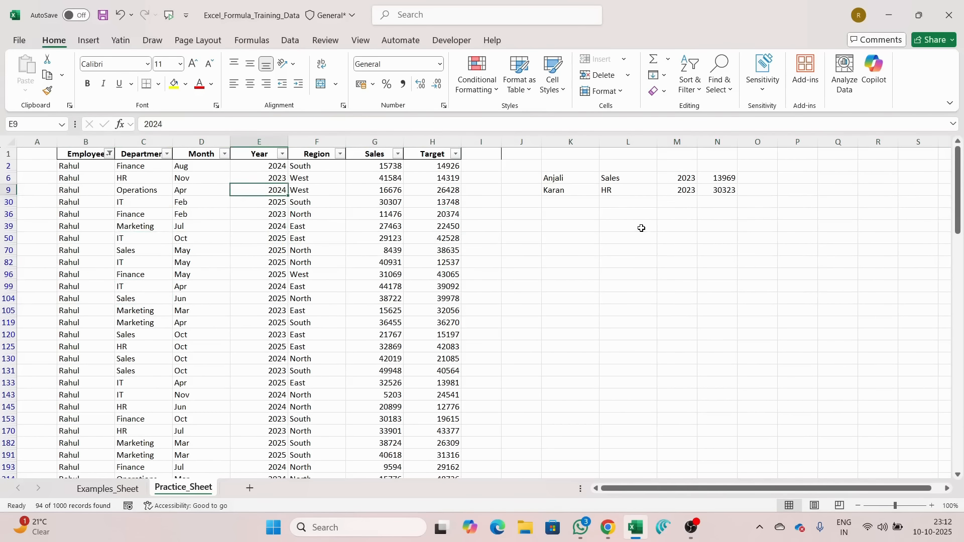
key(Left)
key(Left)
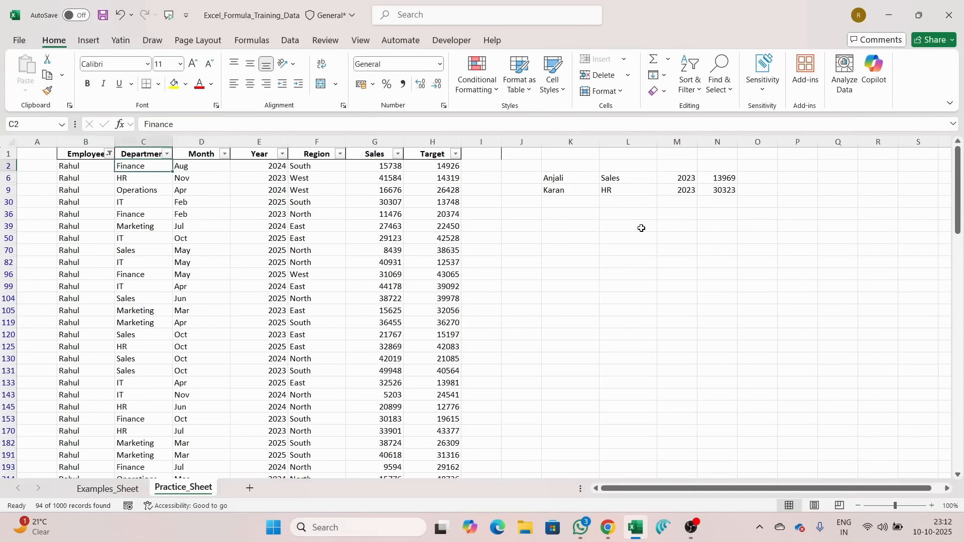
Clear the Employee filter so that all source records are shown
key(Left)
key(Up)
key(alt+d)
key(f)
key(s)
key(Left)
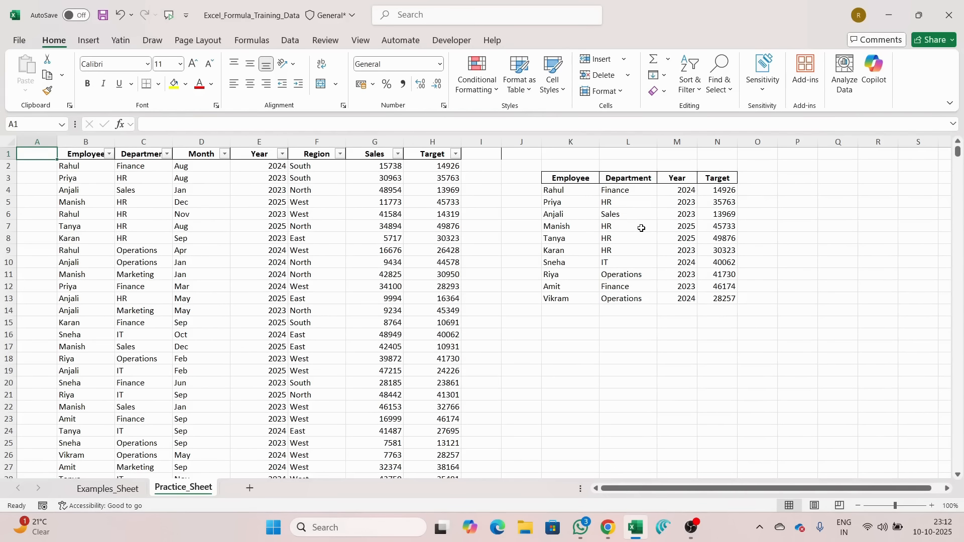
Copy all employee names from B2 down to the last record and paste them as values starting at K4
key(Down)
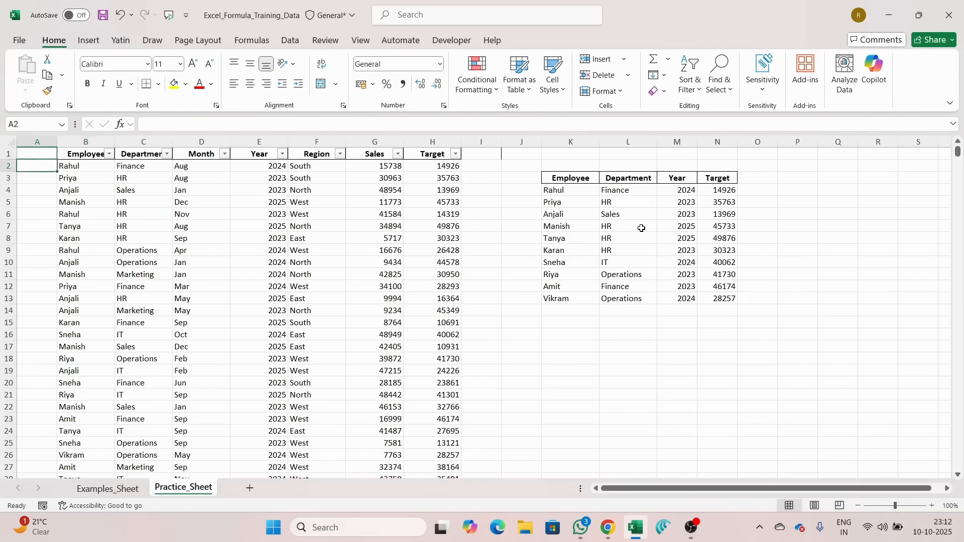
key(Right)
key(ctrl+shift+Down)
key(ctrl+c)
key(ctrl+Up)
key(ctrl+Right)
key(Right)
key(Right)
key(Right)
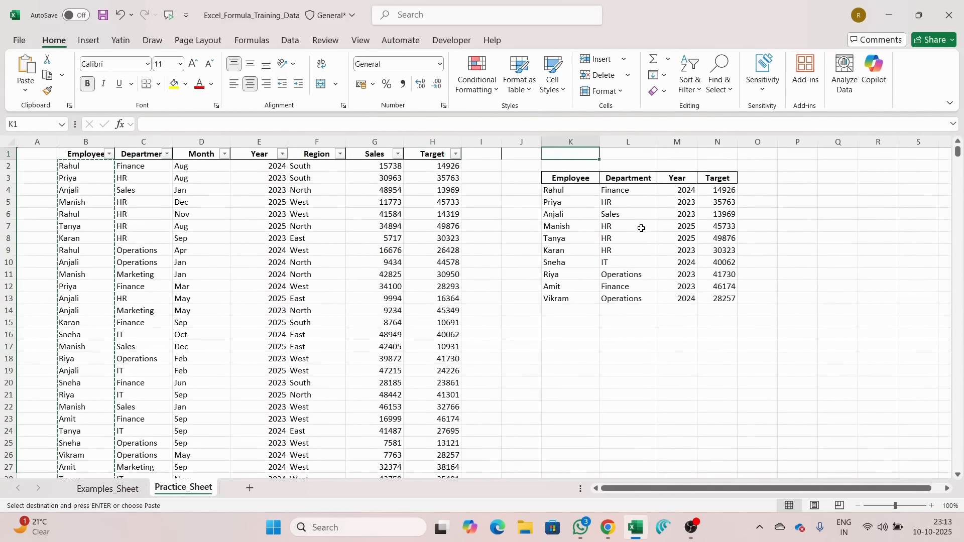
key(Down)
key(Down)
key(Down)
key(ctrl+alt+v)
key(v)
key(Return)
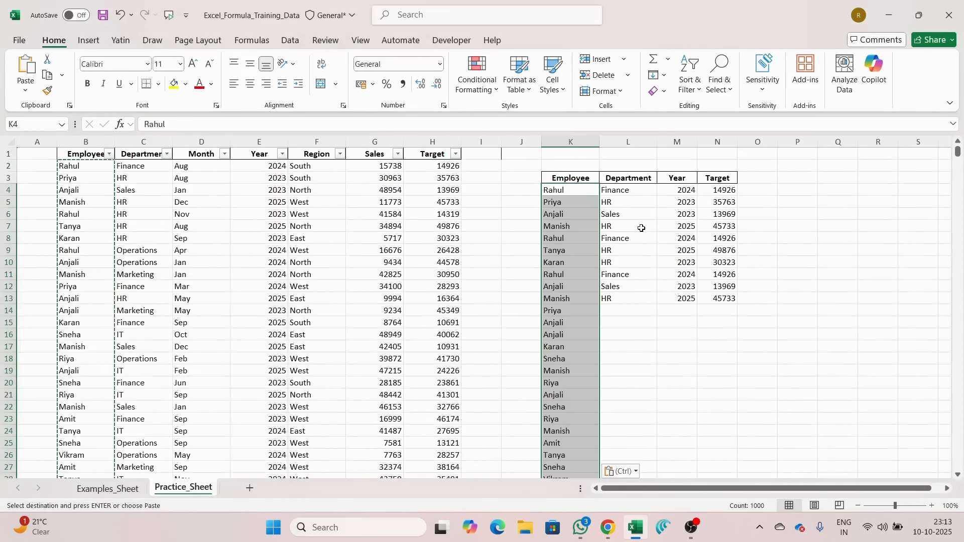
key(Right)
key(Up)
key(ctrl+shift+Down)
key(ctrl+shift+Right)
key(Left)
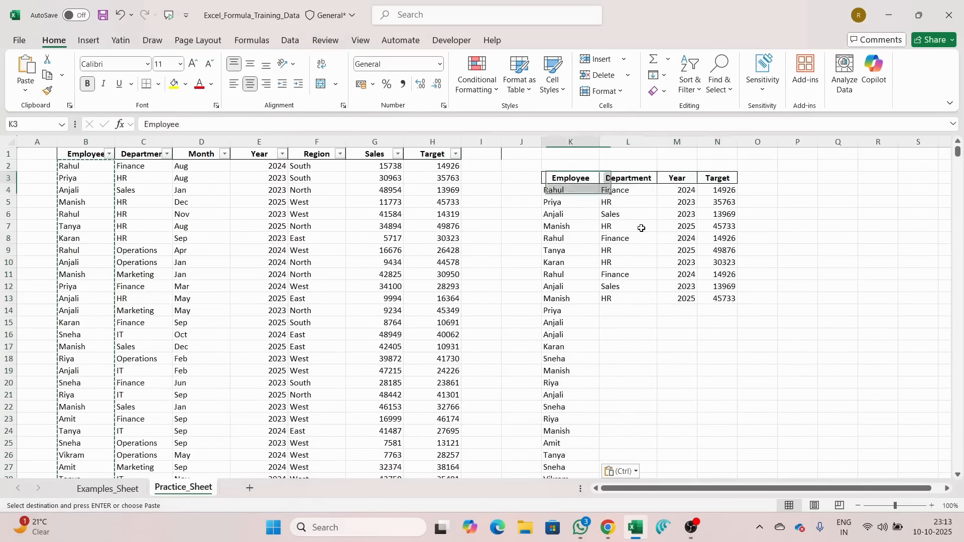
key(Right)
key(Down)
key(Left)
key(Left)
key(Left)
key(Left)
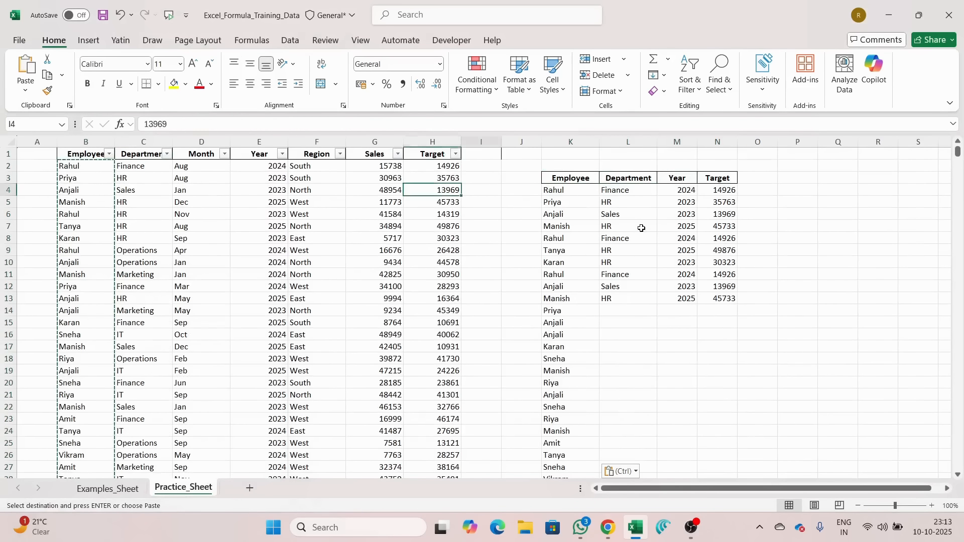
Delete the INDEX-MATCH formulas from the Department, Year and Target block L4:N13
key(Escape)
key(Right)
key(Right)
key(Right)
key(Right)
key(ctrl+shift+Down)
key(ctrl+shift+Right)
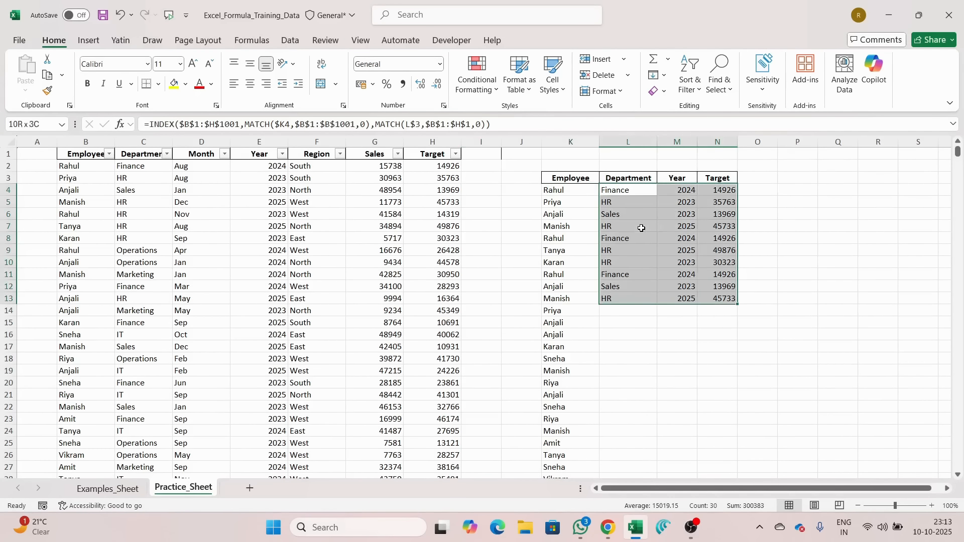
key(Delete)
key(Left)
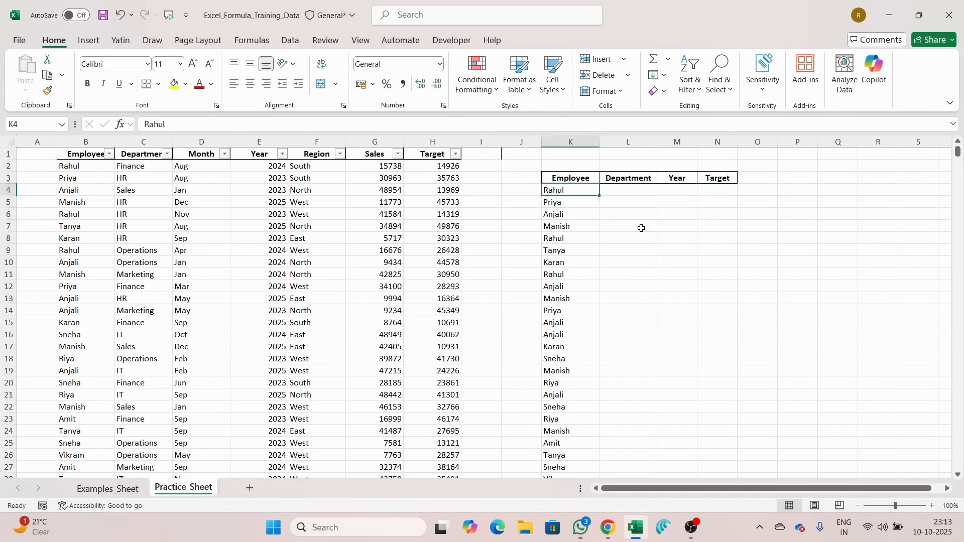
Enter =CONCAT(B2,C2) in A2 to join the employee name and department
key(ctrl+Left)
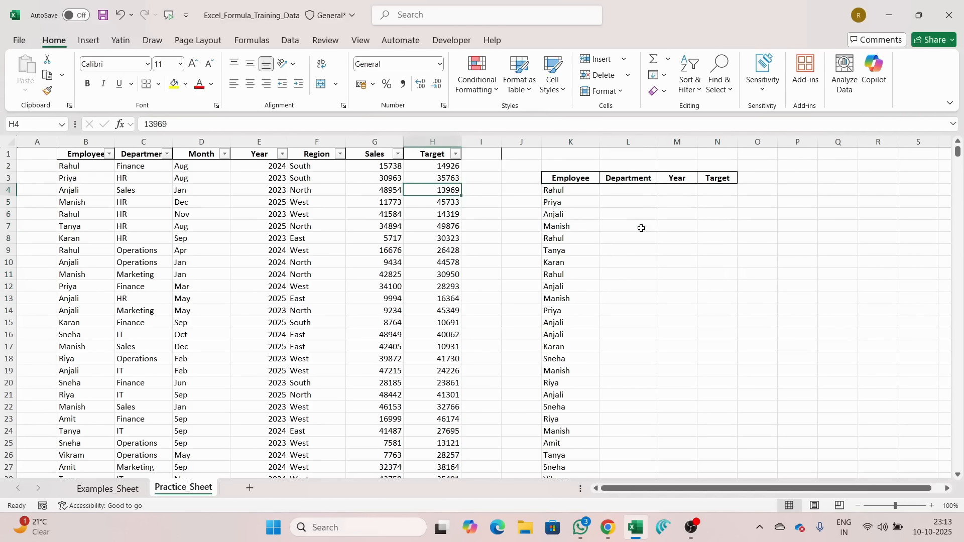
key(ctrl+Up)
key(ctrl+Left)
key(ctrl+Left)
key(Down)
text(=)
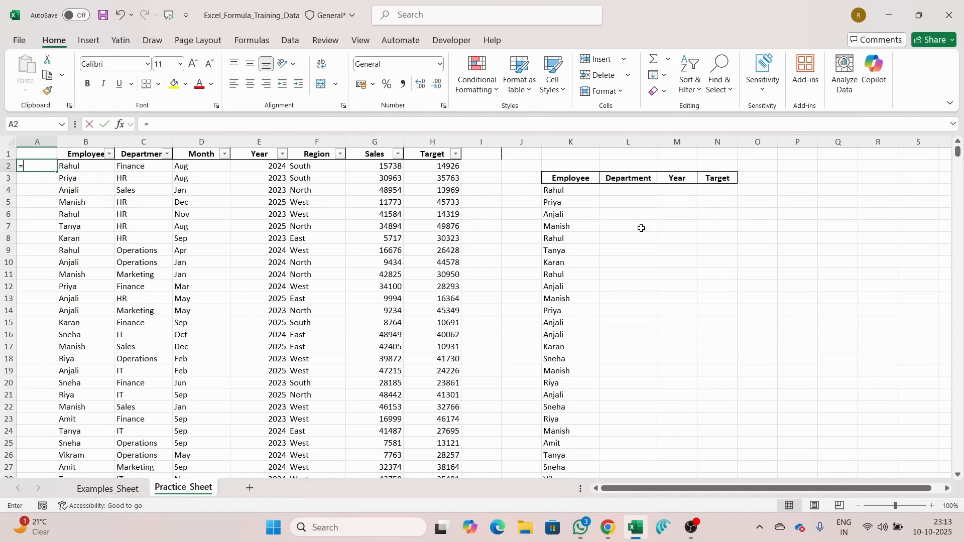
text(CON)
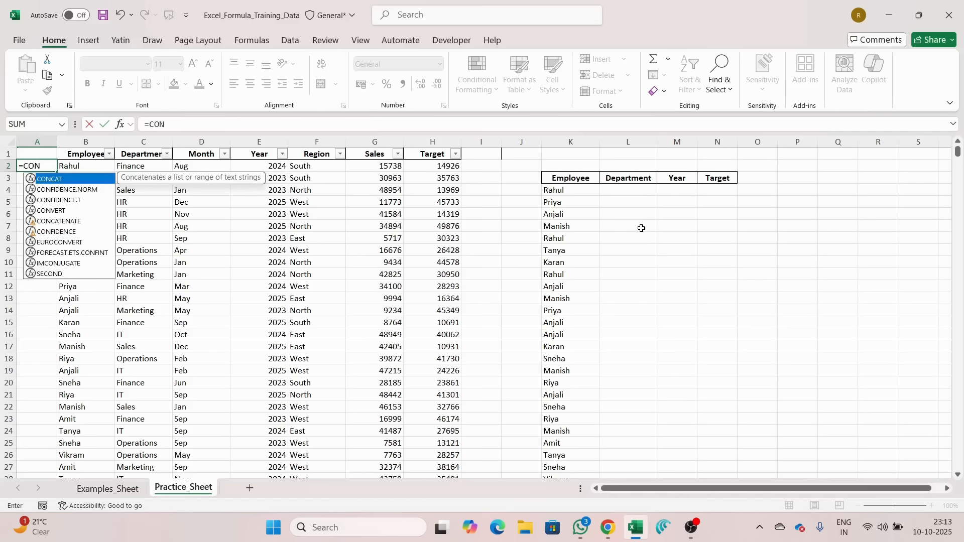
key(Tab)
key(Right)
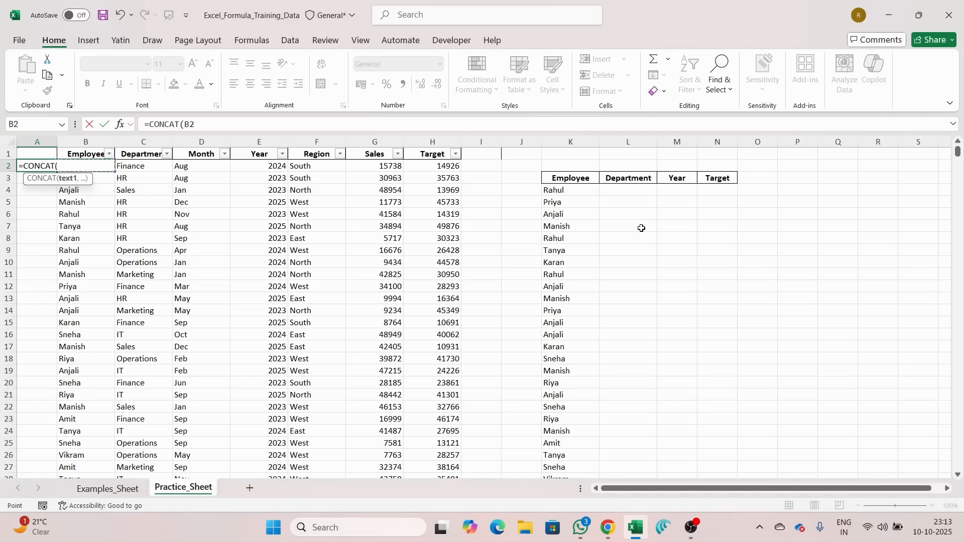
text(,)
key(Right)
key(Right)
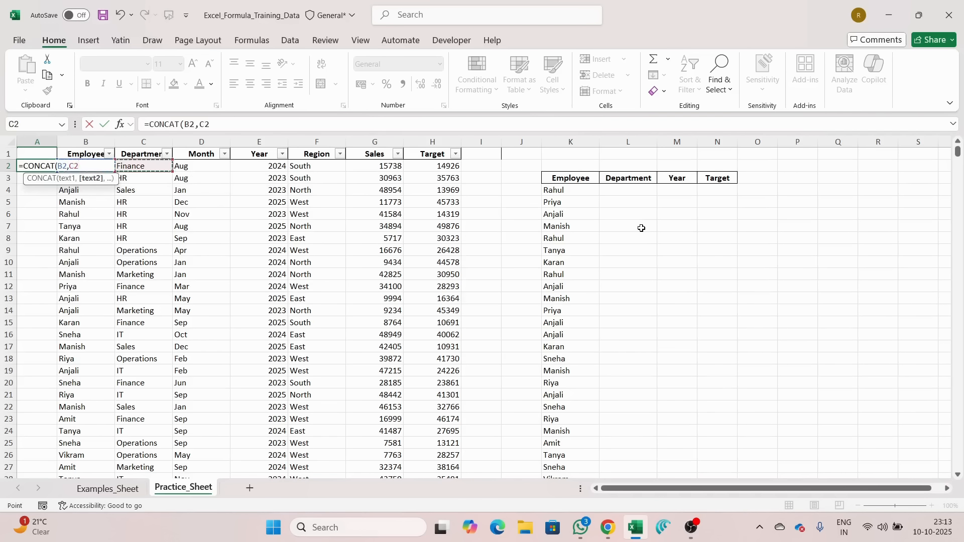
key(Return)
AutoFit the width of column A to the combined text in A2
key(Up)
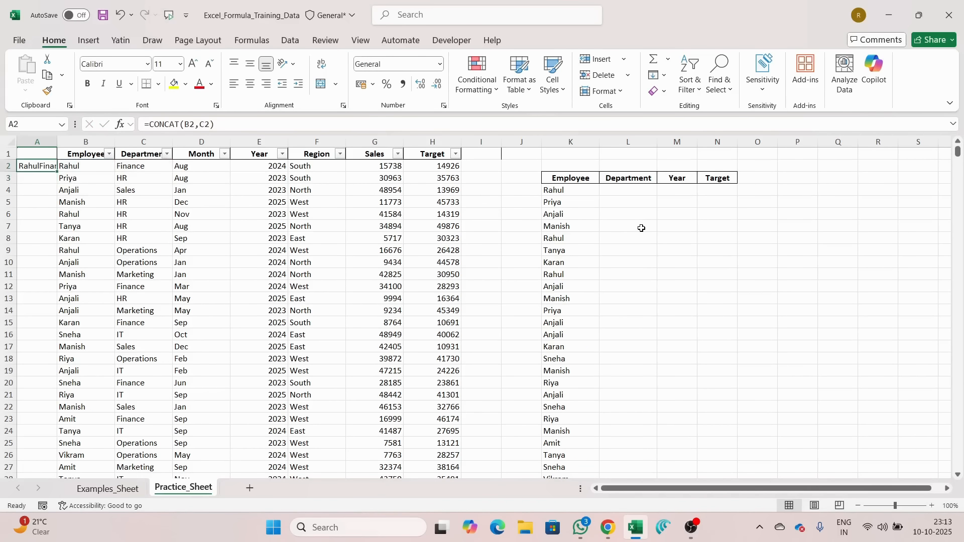
key(alt+o)
key(c)
key(a)
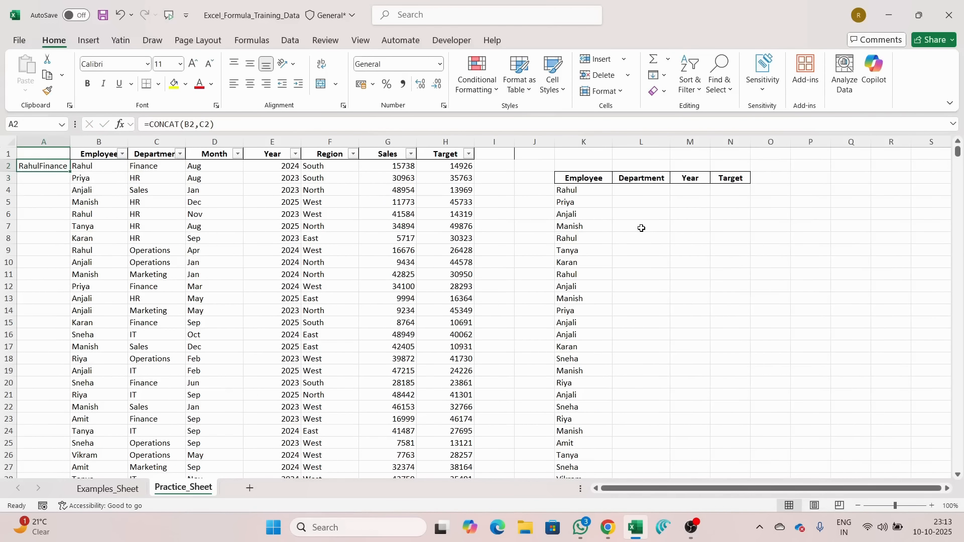
Edit the CONCAT formula in A2 to join B2 and C2 with ampersands and a quoted space between them
click(223, 124)
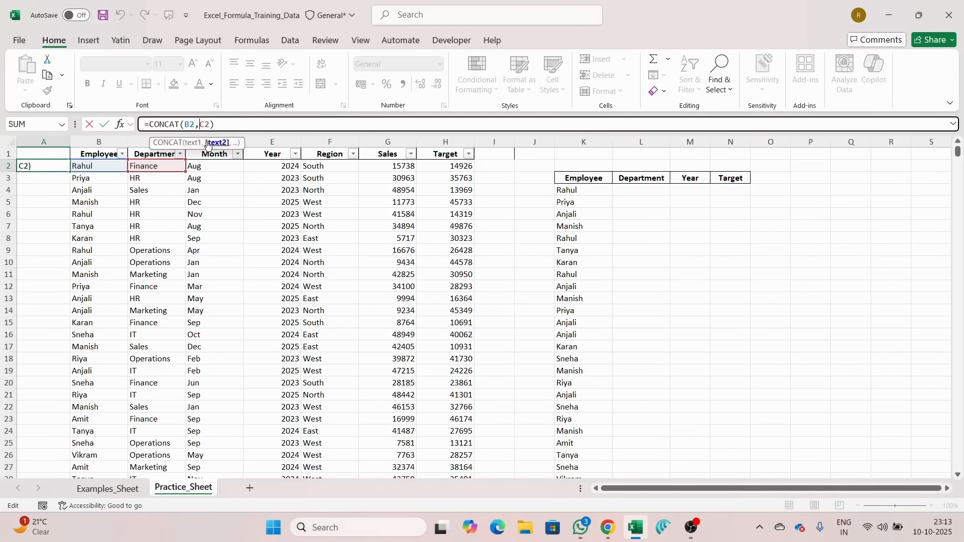
key(BackSpace)
key(BackSpace)
key(BackSpace)
key(BackSpace)
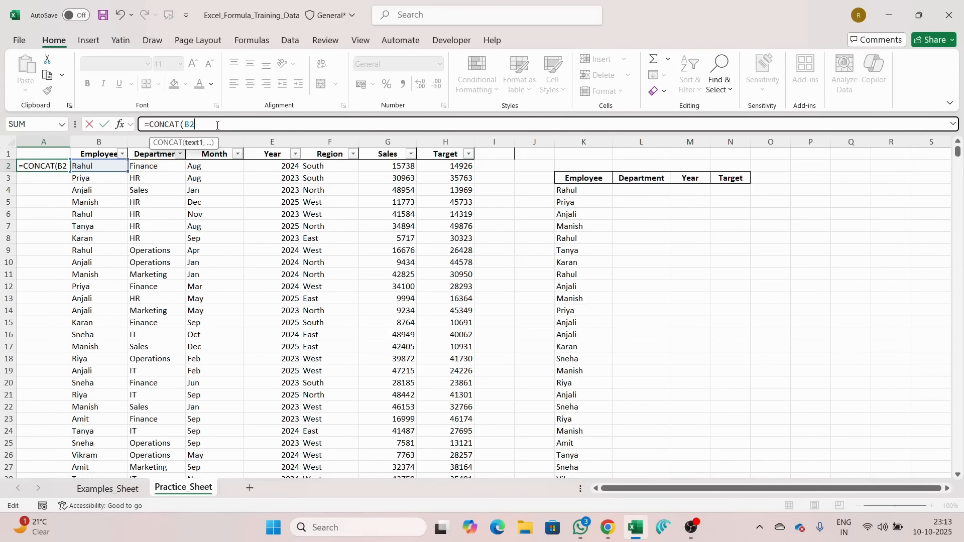
text(&" "&)
click(145, 169)
Change the separator in the A2 formula to " - " and append another " - " after C2
click(210, 124)
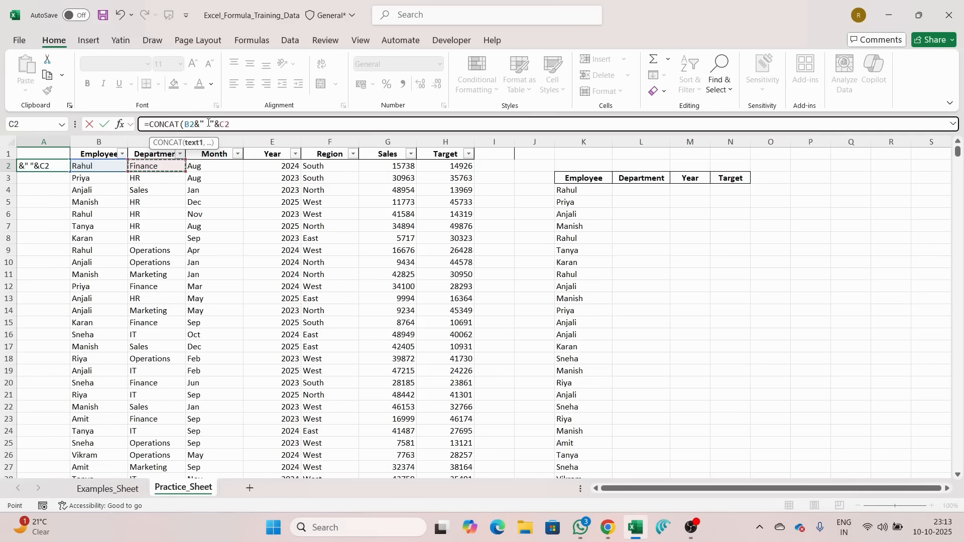
text(-)
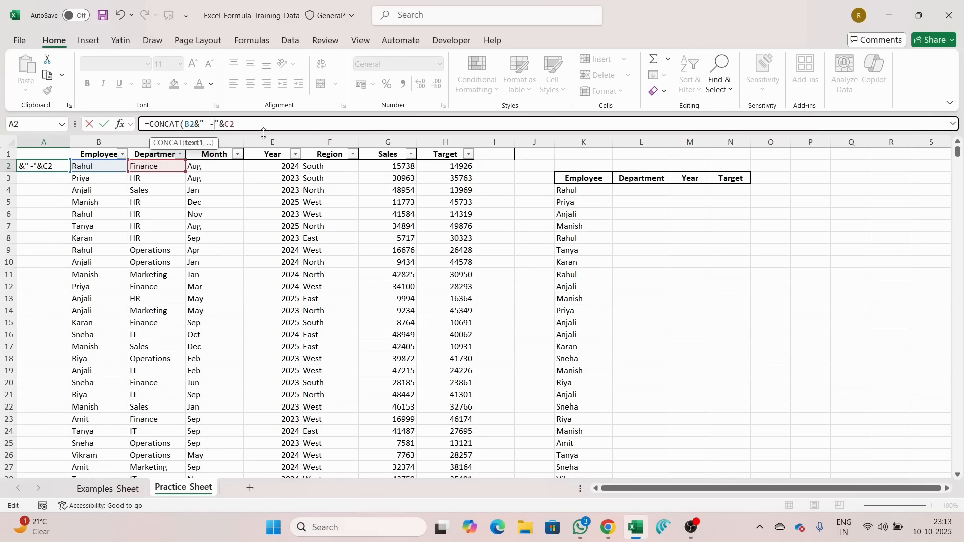
key(Left)
key(BackSpace)
key(Right)
text(&" - ")
click(200, 163)
click(60, 162)
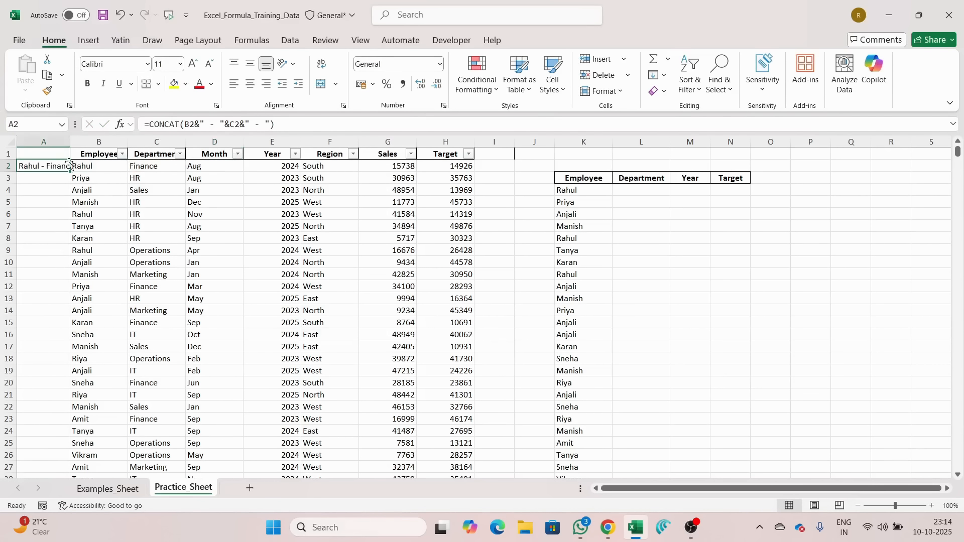
Extend the A2 formula with month, year and region so it reads =CONCAT(B2&" - "&C2&" - "&D2&" "&E2&" - "&F2)
click(271, 124)
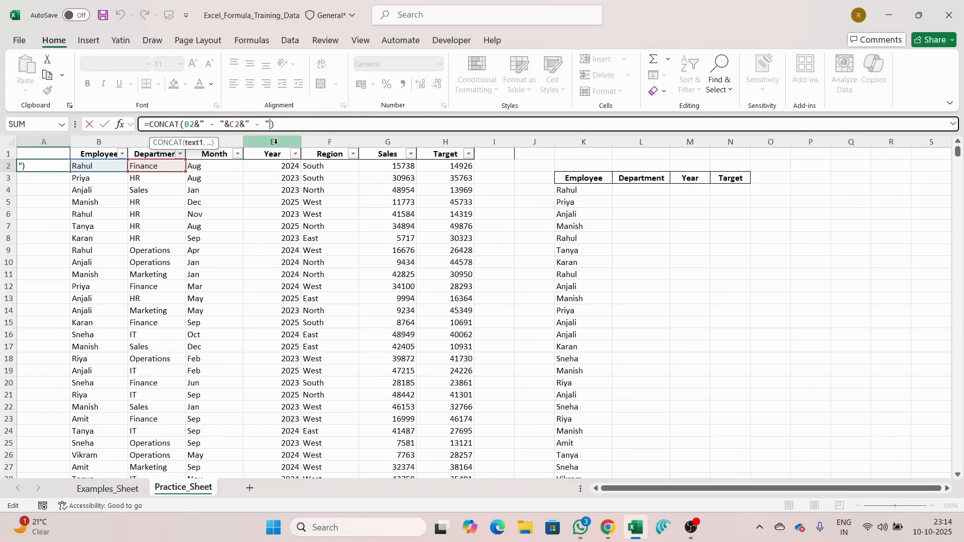
text(&)
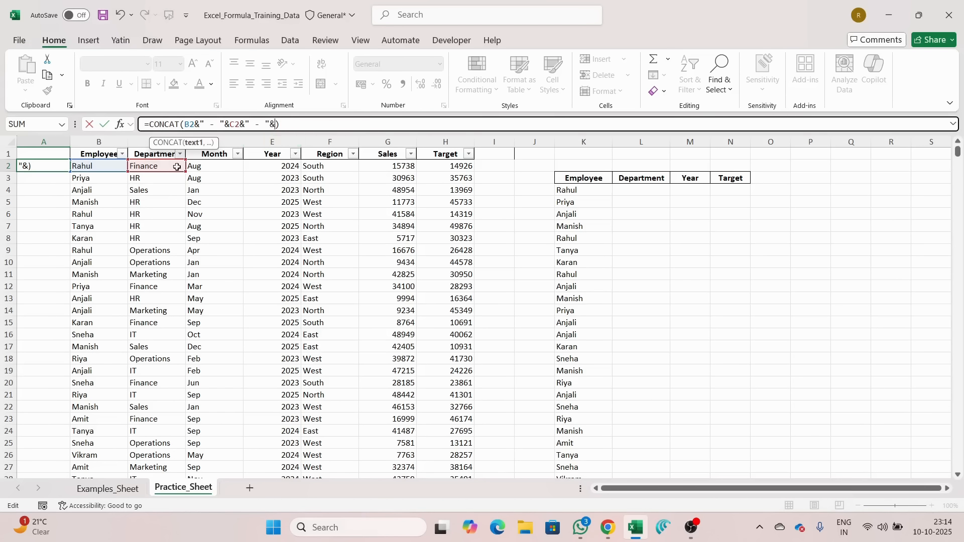
click(208, 167)
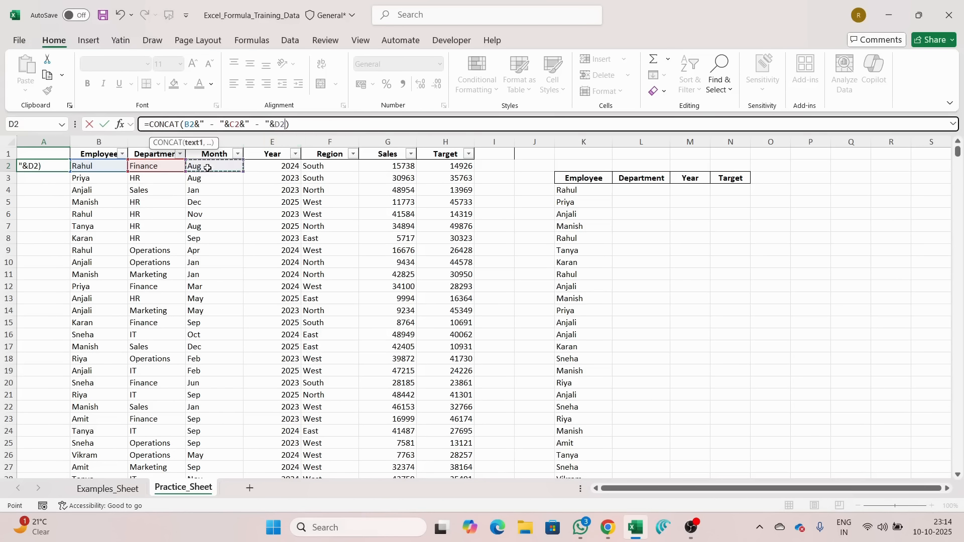
text(&" "&)
click(269, 167)
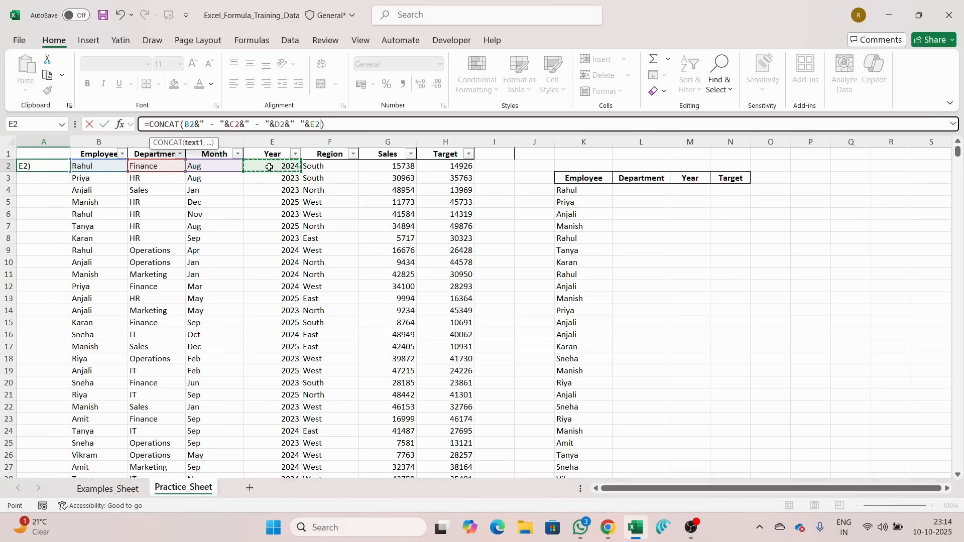
text(&" - ")
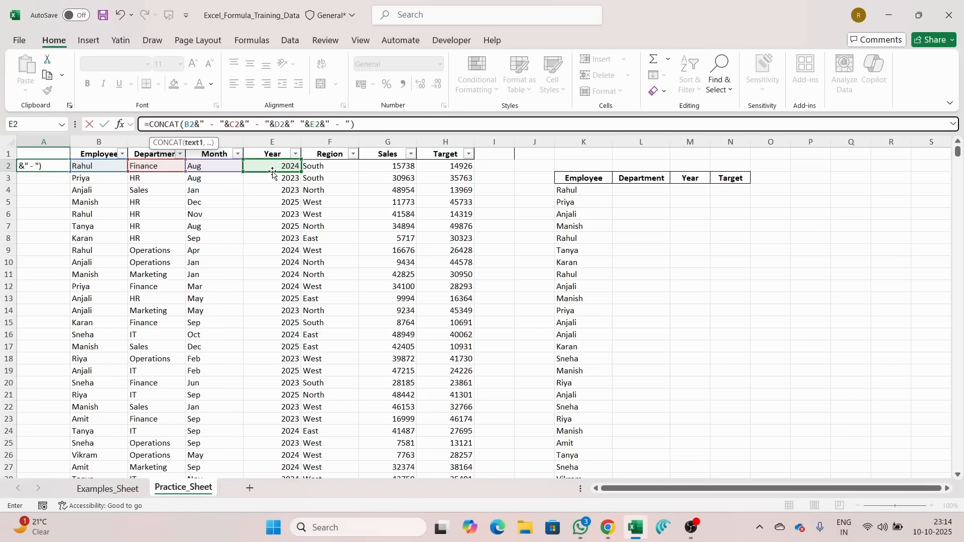
text(&)
click(321, 170)
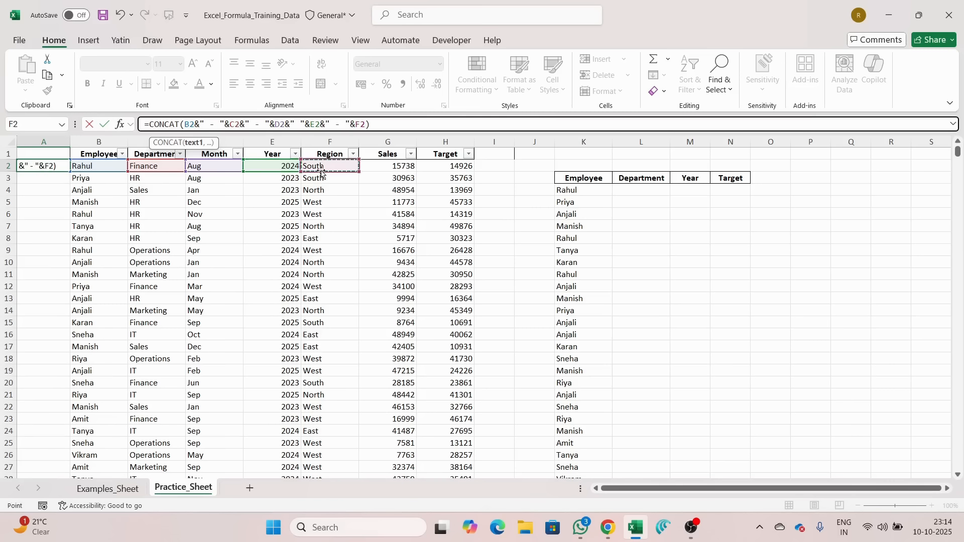
key(ctrl+Return)
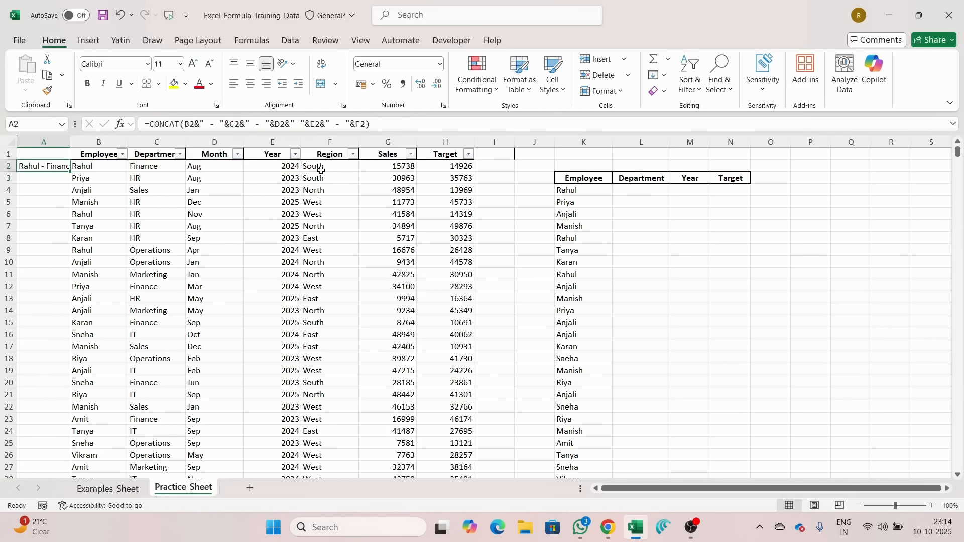
AutoFit the width of column A to the full combined key in A2
key(alt+h)
key(o)
key(i)
Delete the Department, Year and Target headers from L3:N3 of the lookup table
key(Right)
key(ctrl+Right)
key(ctrl+Right)
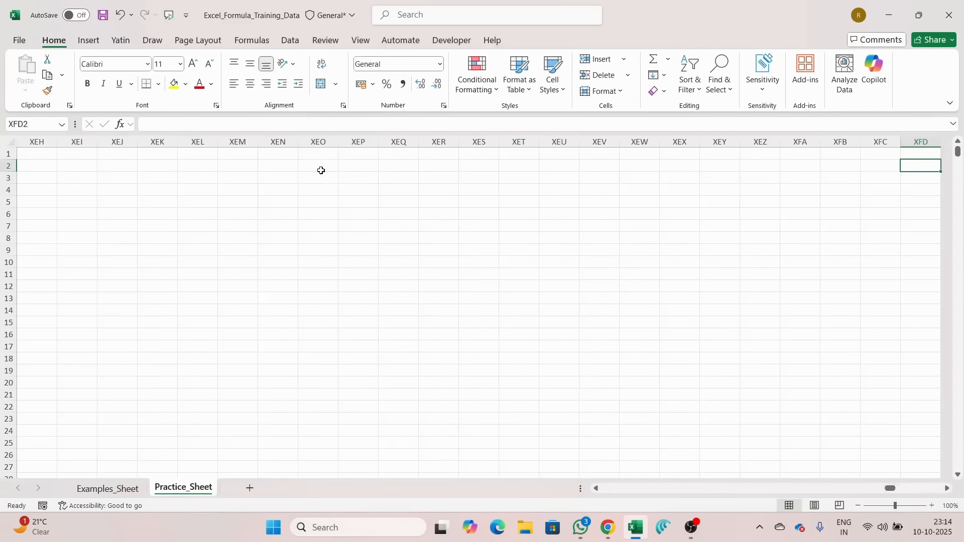
key(ctrl+Left)
key(ctrl+Left)
key(Right)
key(Right)
key(Right)
key(Right)
key(Right)
key(Right)
key(Right)
key(Right)
key(Right)
key(Right)
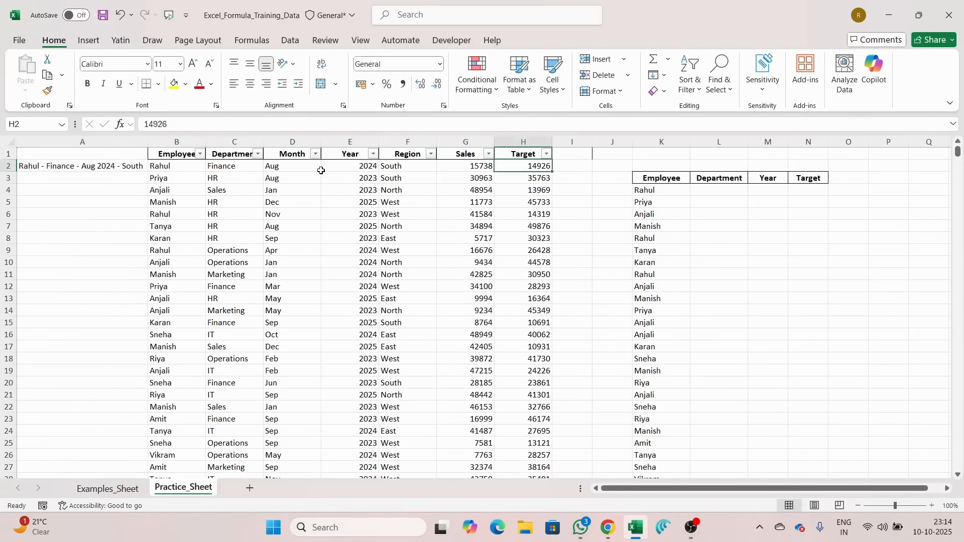
key(Down)
key(Right)
key(shift+Right)
key(shift+Right)
key(Delete)
Copy the Sales header from G1 and paste it into L3 beside the lookup table's Employee header
key(Left)
key(Left)
key(Left)
key(Left)
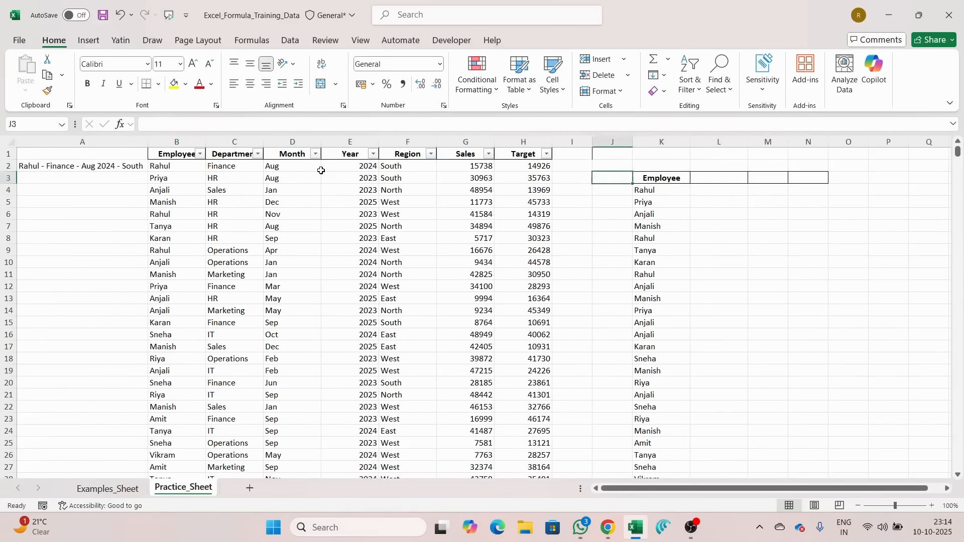
key(Up)
key(Up)
key(Left)
key(ctrl+c)
key(Right)
key(Right)
key(Right)
key(Down)
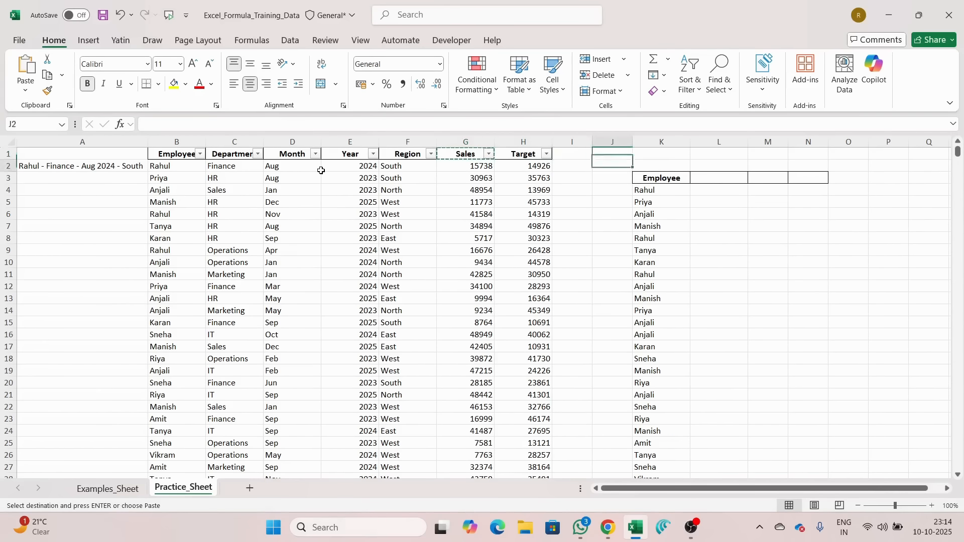
key(Right)
key(Down)
key(Right)
key(ctrl+v)
key(Escape)
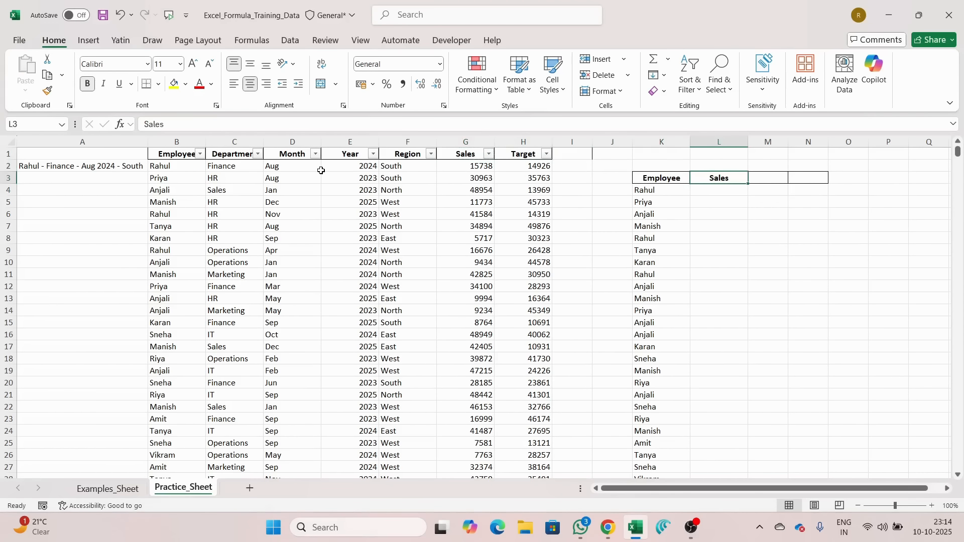
Check where the pasted employee list in column K starts and ends
key(Left)
key(Left)
key(Right)
key(ctrl+Down)
key(Up)
key(Down)
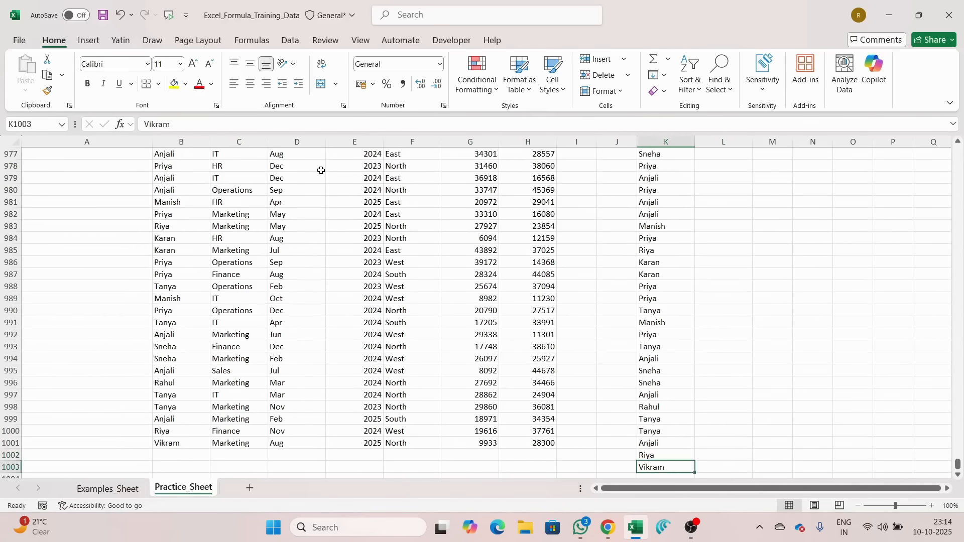
key(shift+Up)
key(ctrl+Up)
key(Down)
key(Down)
key(Down)
key(Down)
key(Down)
key(Down)
key(Down)
key(Down)
key(Down)
key(Down)
key(Down)
key(Down)
key(Down)
key(Down)
key(Down)
key(Down)
key(Down)
key(Down)
key(Down)
key(Down)
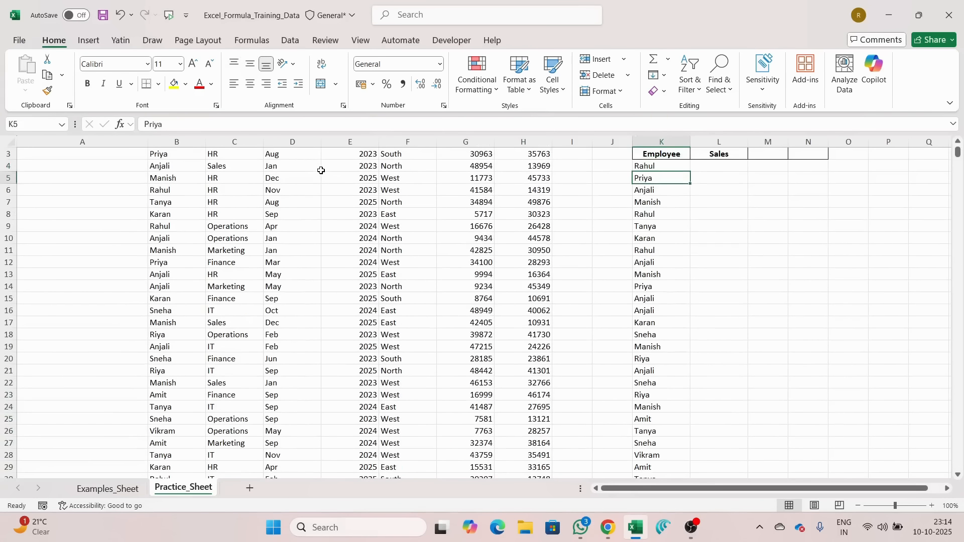
key(ctrl+Down)
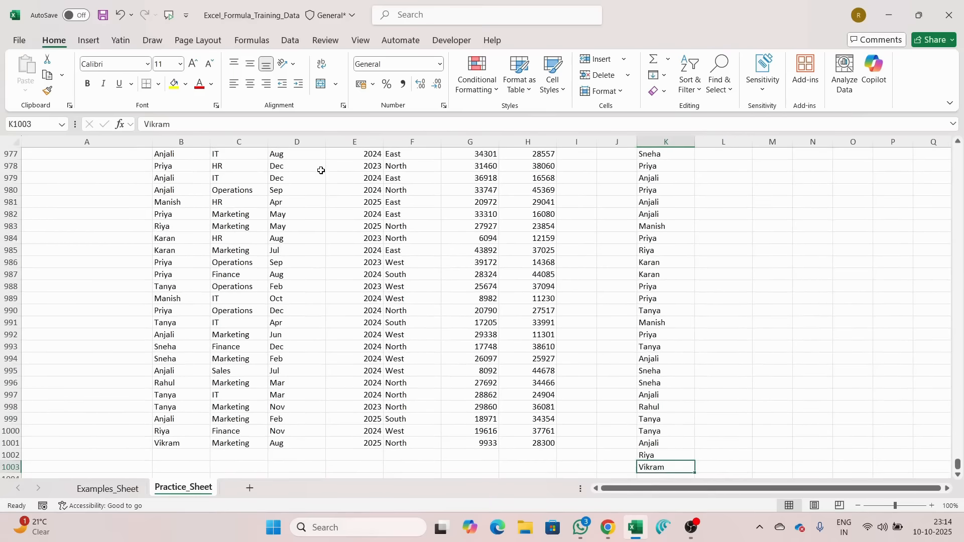
key(ctrl+Up)
key(Down)
key(Down)
key(Down)
key(Down)
key(Down)
key(Down)
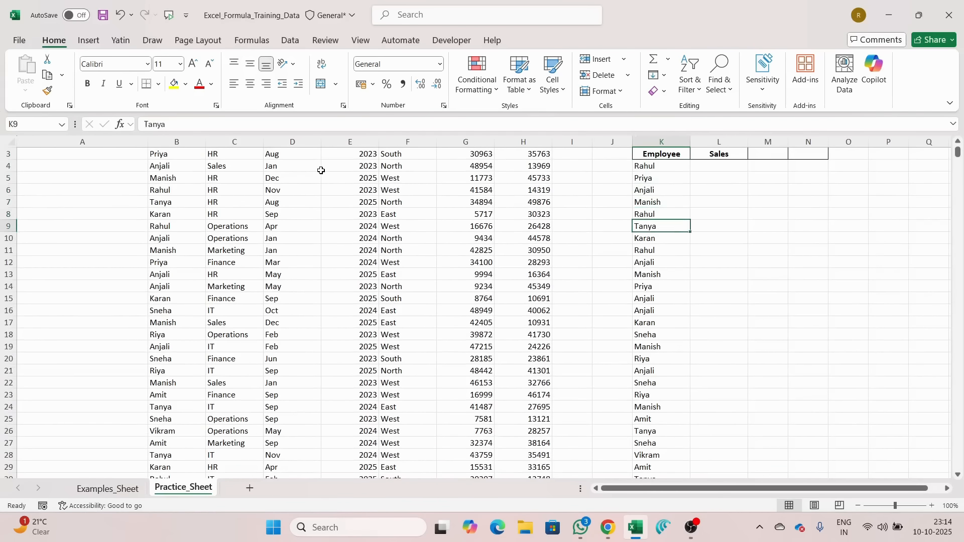
key(Up)
key(Up)
key(Up)
key(Up)
key(Up)
key(ctrl+shift+Down)
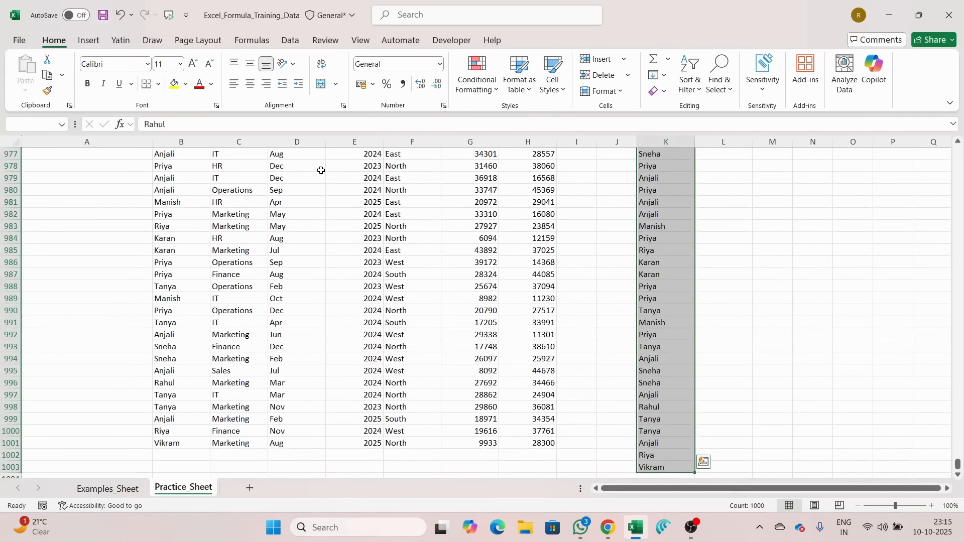
key(Down)
key(Down)
key(Down)
key(Down)
key(ctrl+Down)
key(ctrl+Up)
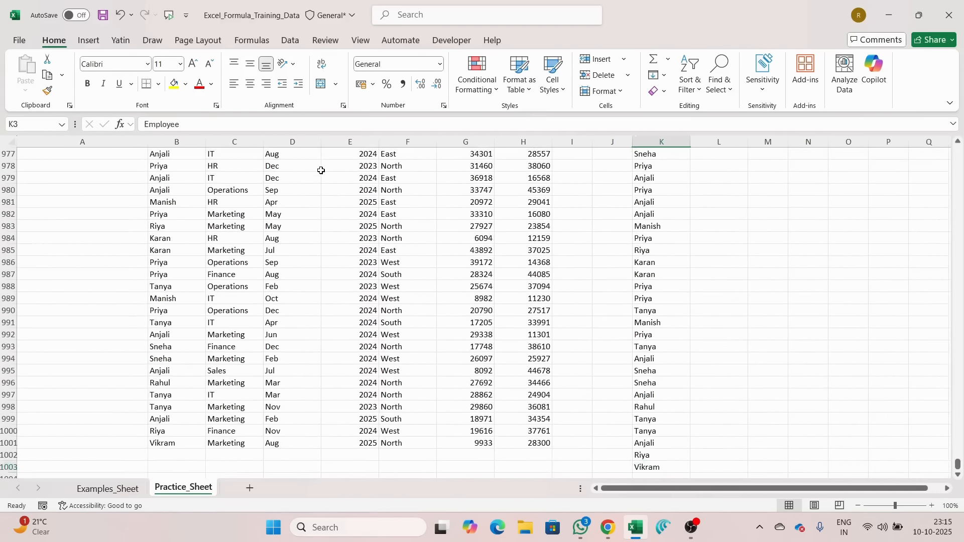
Delete the employee names from K27 down to the end of the list in K1003
key(Down)
key(Down)
key(Down)
key(Down)
key(Down)
key(Down)
key(Down)
key(Down)
key(Down)
key(Down)
key(Down)
key(Down)
key(Down)
key(Down)
key(Down)
key(Down)
key(Down)
key(Down)
key(Down)
key(Down)
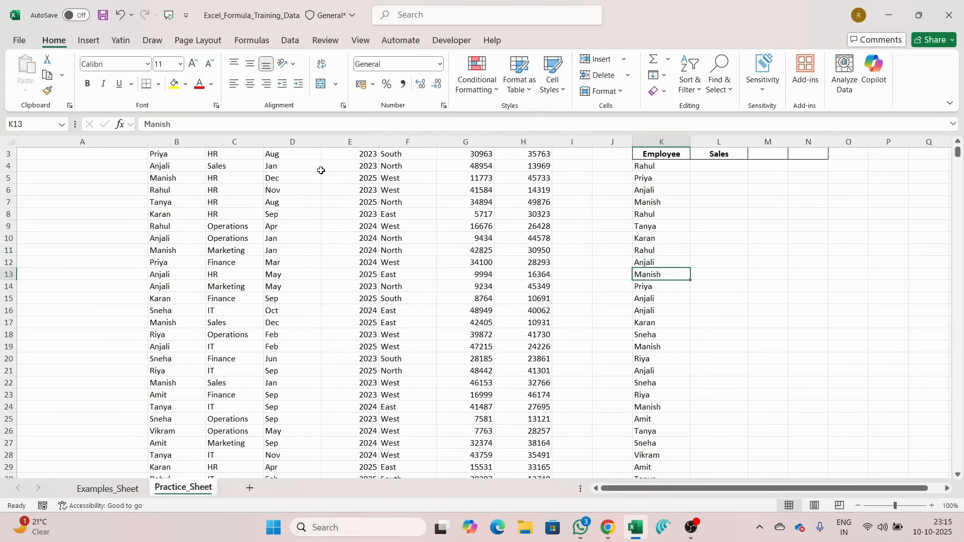
key(ctrl+shift+Down)
key(Delete)
key(ctrl+Up)
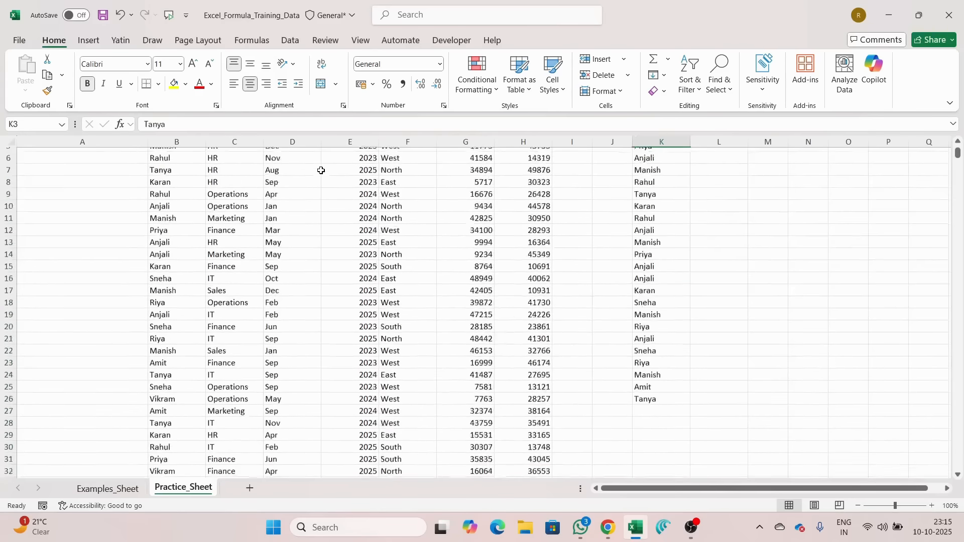
Look over the remaining employee names in K4:K26 and go back to the combined key in A2
key(ctrl+Up)
key(Down)
key(Down)
key(Down)
key(Down)
key(Down)
key(Down)
key(Down)
key(Down)
key(Down)
key(Down)
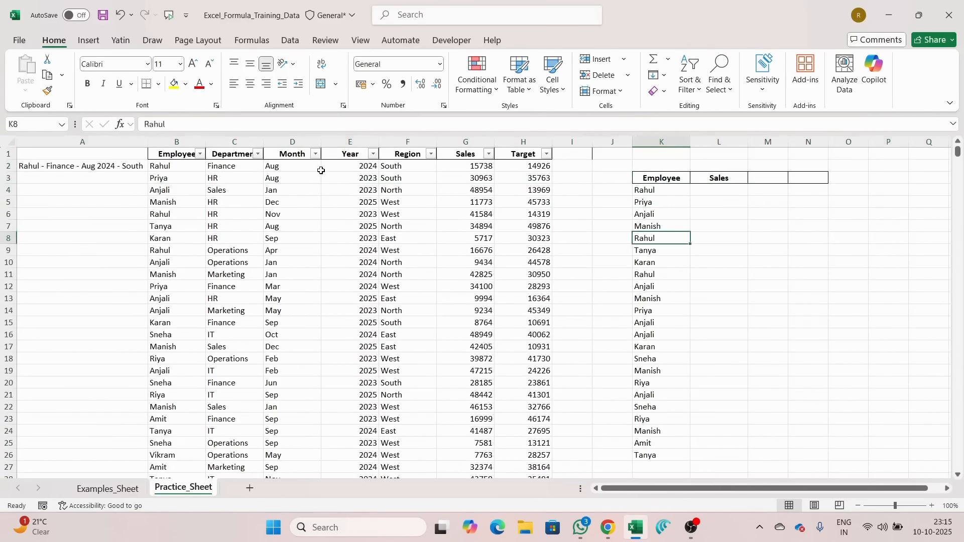
key(Down)
key(Down)
key(Down)
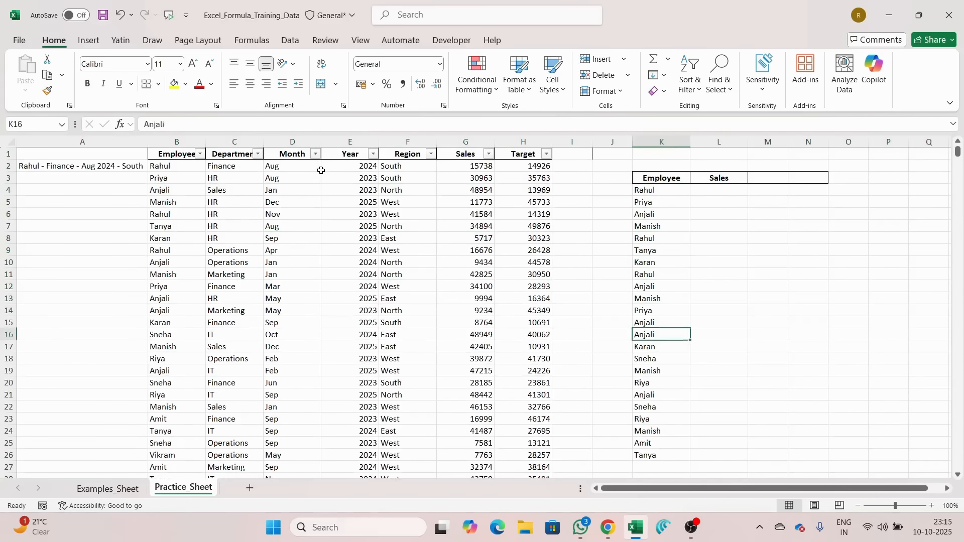
key(Down)
key(ctrl+Up)
key(ctrl+Up)
key(ctrl+Left)
key(ctrl+Left)
key(ctrl+Left)
key(Down)
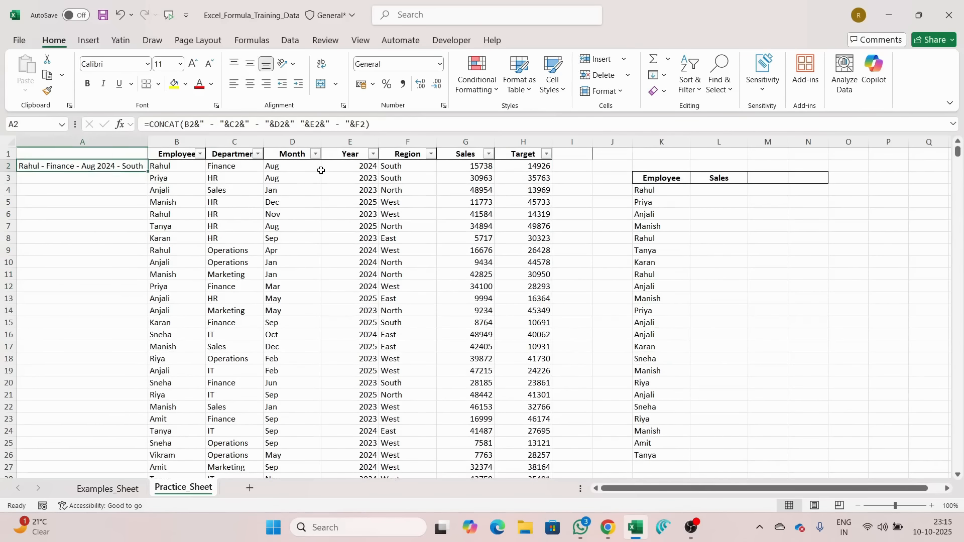
Copy the combined key formula from A2 down column A through A1001
key(ctrl+c)
key(Right)
key(ctrl+Down)
key(Left)
key(ctrl+shift+Up)
key(shift+Down)
key(ctrl+v)
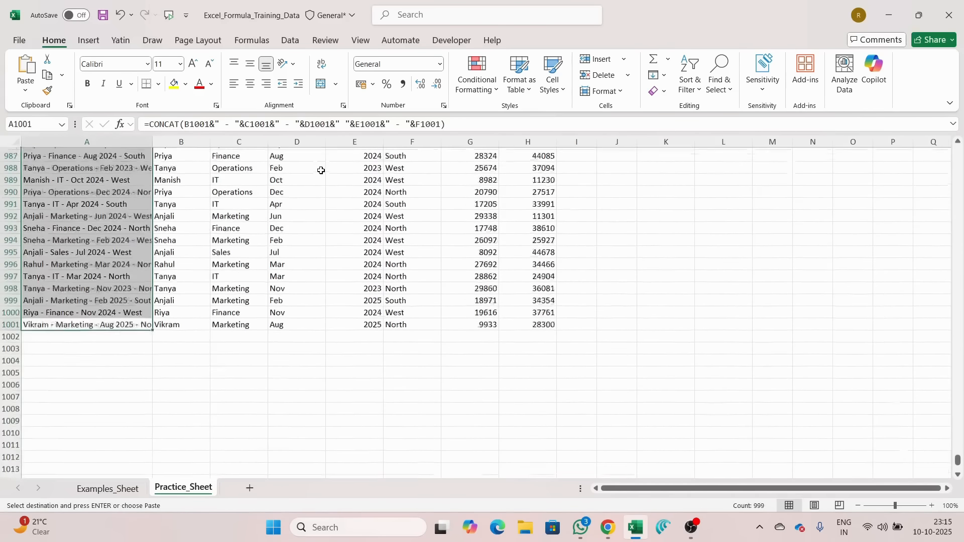
key(Escape)
Start an INDEX formula in L4 under the Sales header, with the array locked to $A$1:$H$1001
key(ctrl+Up)
key(Down)
key(Right)
key(Right)
key(Right)
key(Right)
key(Right)
key(Right)
key(Right)
key(Right)
key(Right)
key(Right)
key(Right)
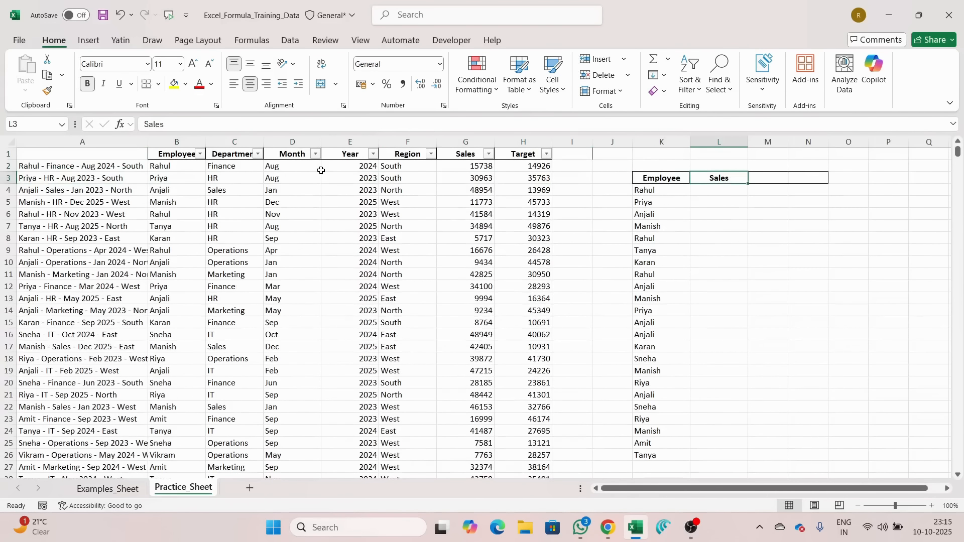
key(Down)
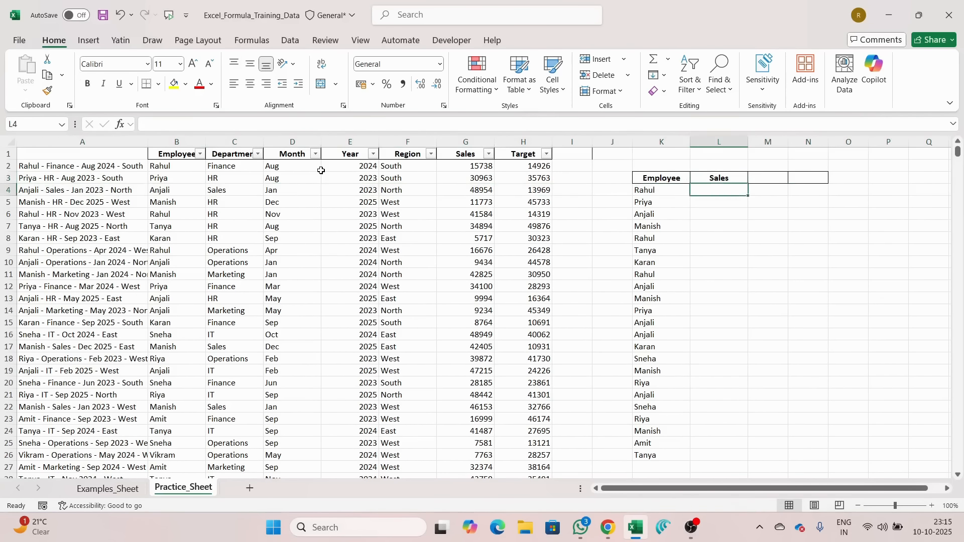
text(=INDEX)
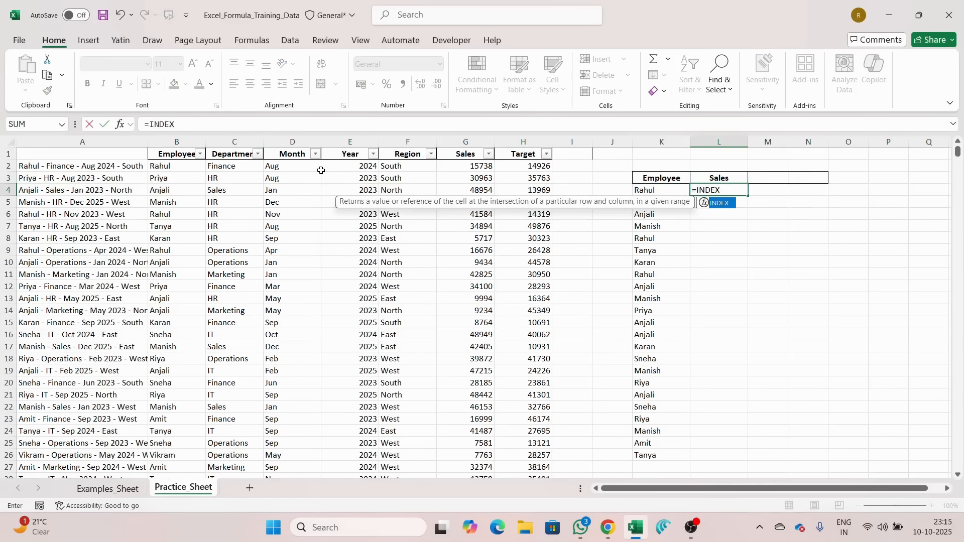
text(()
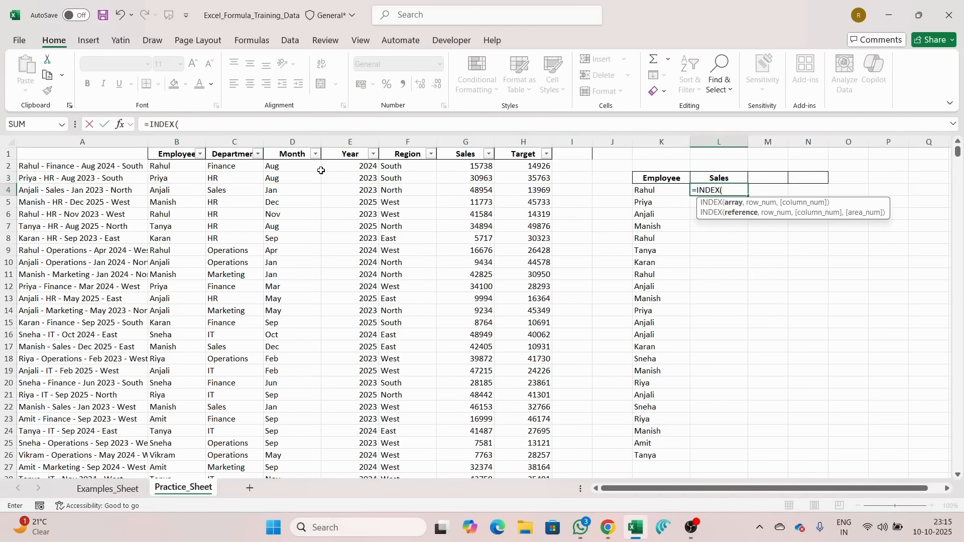
key(ctrl+Left)
key(ctrl+Left)
key(ctrl+Left)
key(Up)
key(Up)
key(Up)
key(shift+Right)
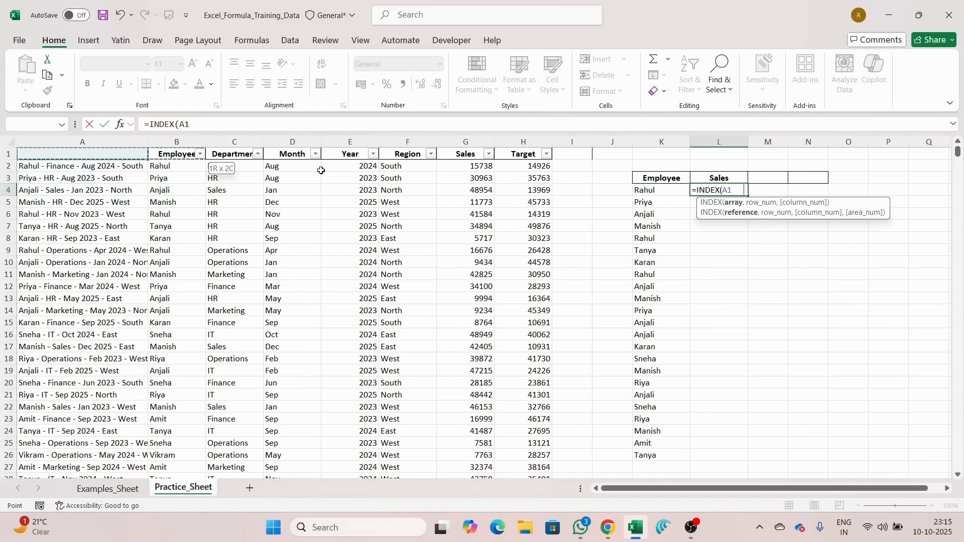
key(ctrl+shift+Right)
key(shift+Down)
key(shift+Down)
key(ctrl+shift+Down)
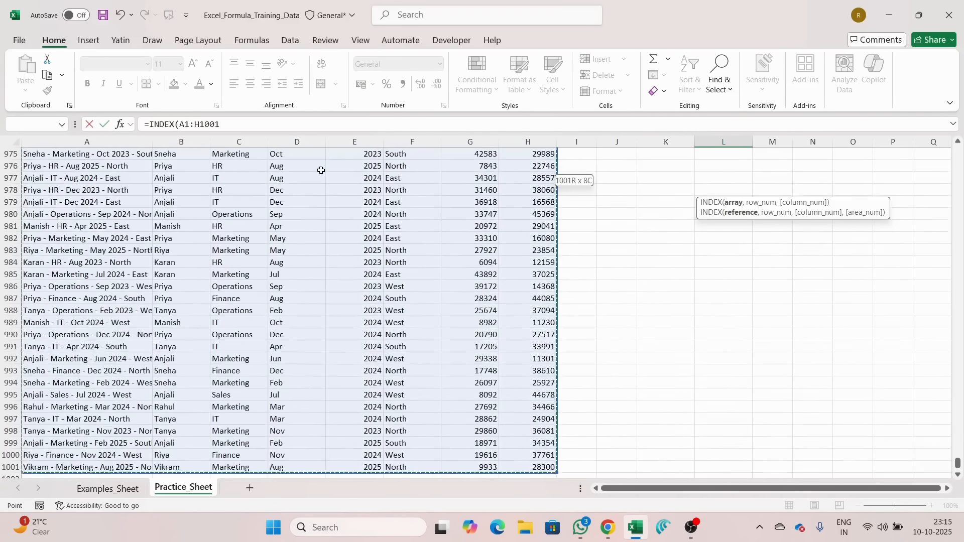
key(F4)
text(,)
Nest a MATCH function as the row number argument, using the combined key in A2 as its lookup value
key(Up)
key(Up)
key(Up)
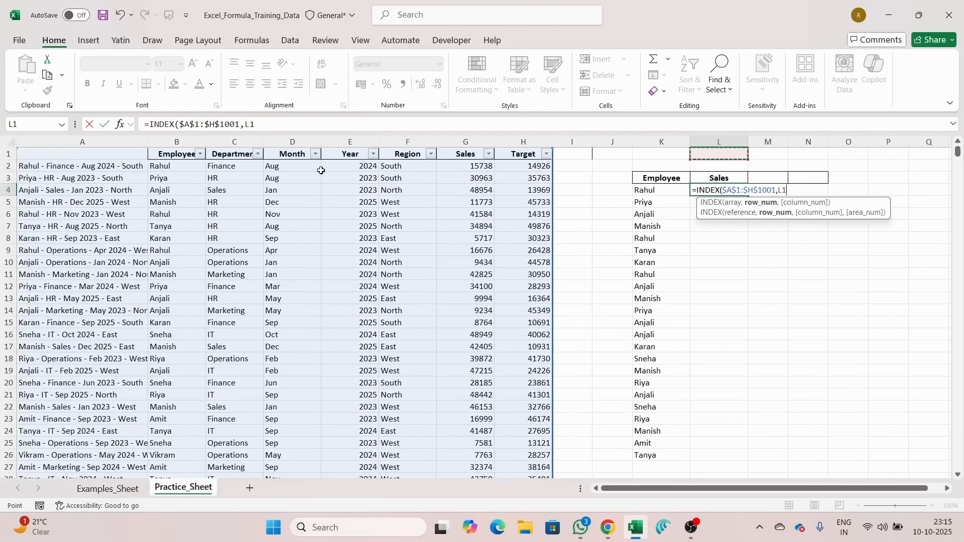
key(BackSpace)
key(BackSpace)
text(MAT)
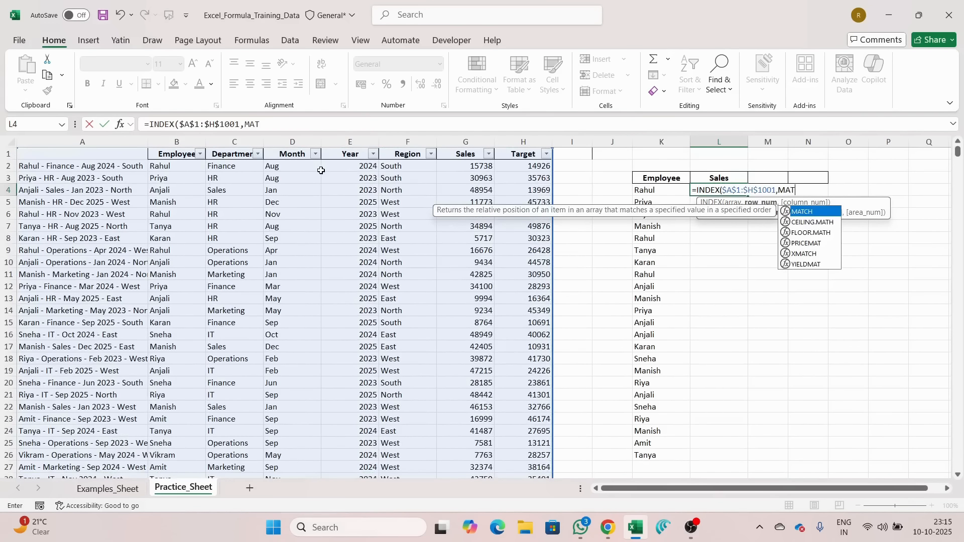
key(Tab)
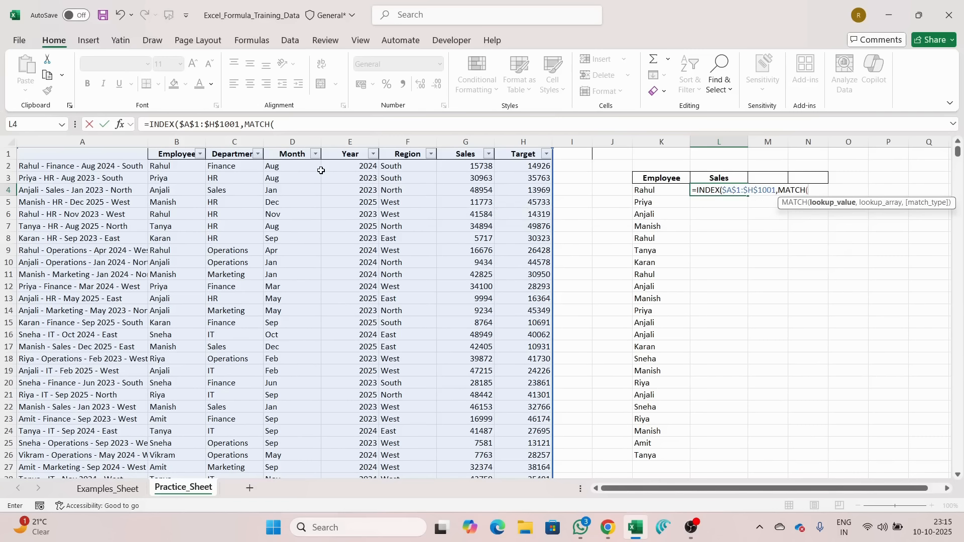
key(ctrl+Left)
key(ctrl+Left)
key(ctrl+Left)
key(Up)
key(Up)
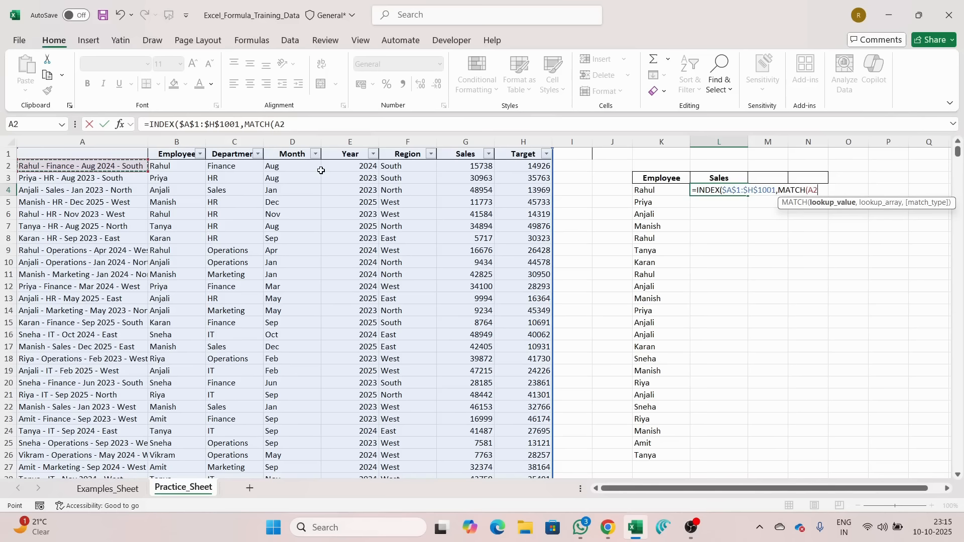
key(shift+space)
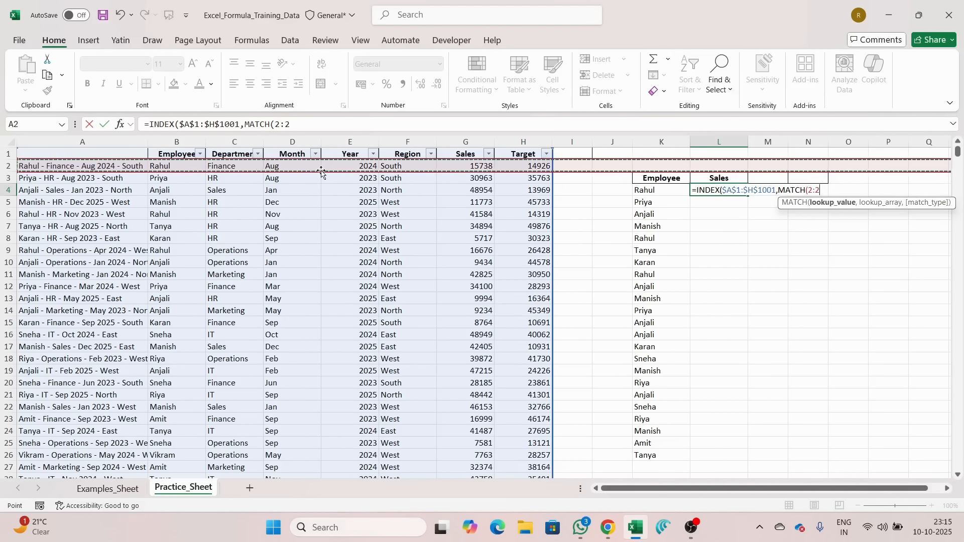
key(Left)
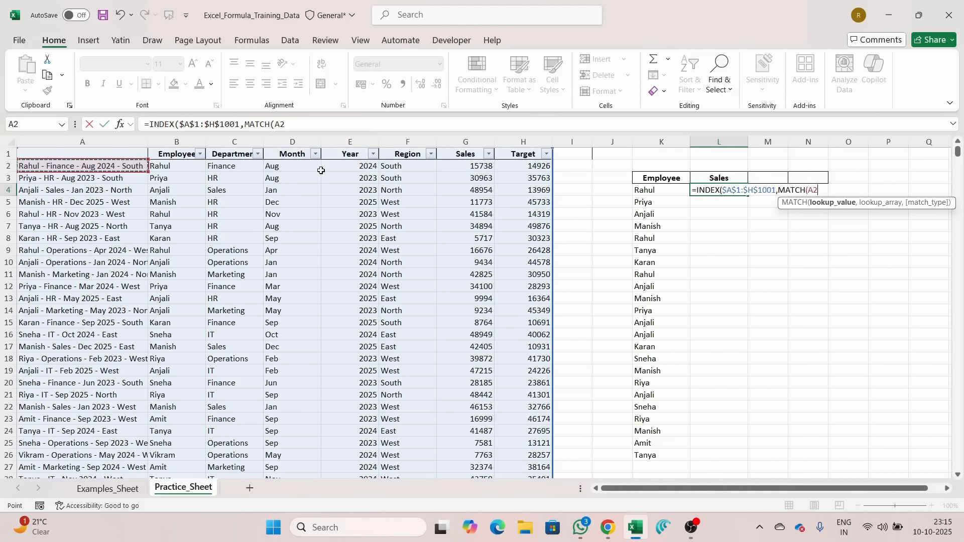
key(F4)
key(F4)
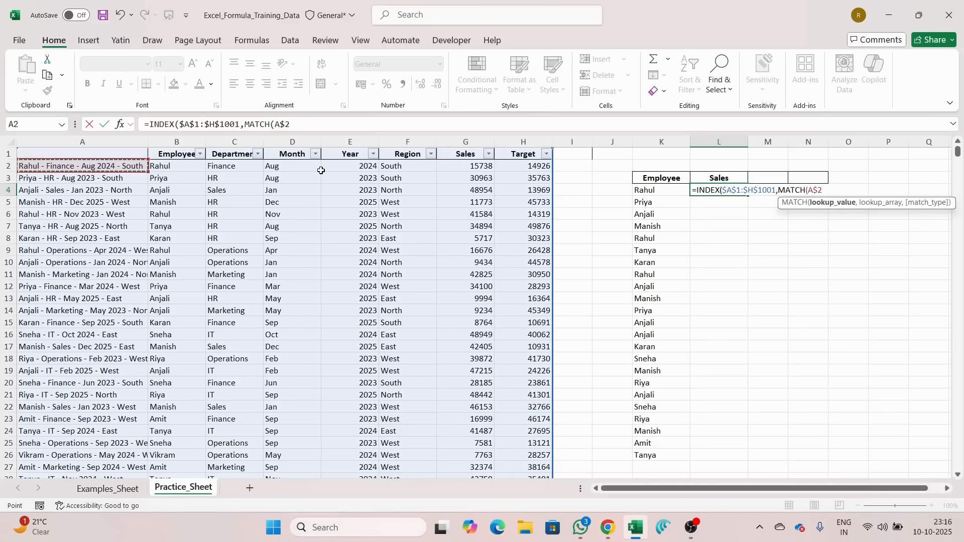
Point out the repeated employee's key in A6 and set the MATCH lookup value to $A2, locking only the column
key(Down)
key(Down)
key(Down)
key(Down)
key(Right)
key(Left)
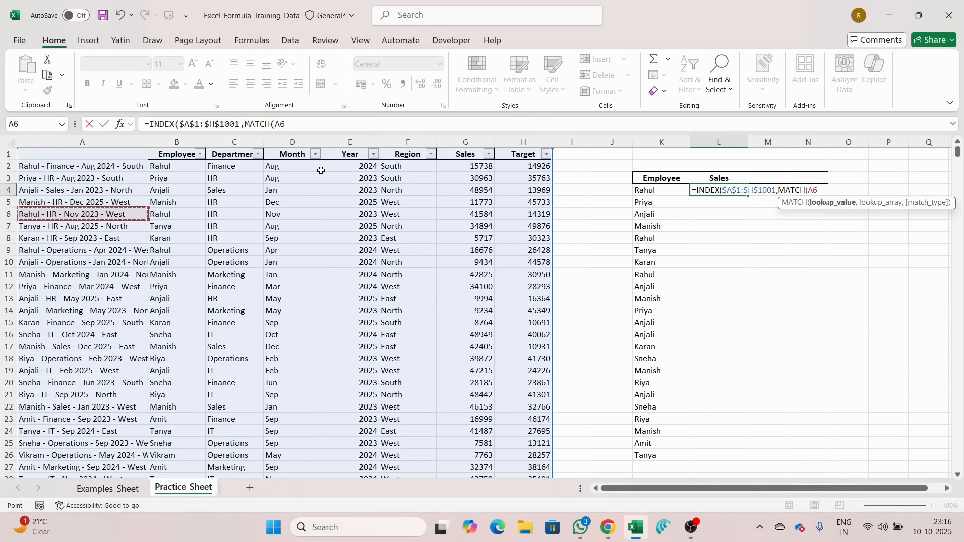
key(Up)
key(Up)
key(Up)
key(Up)
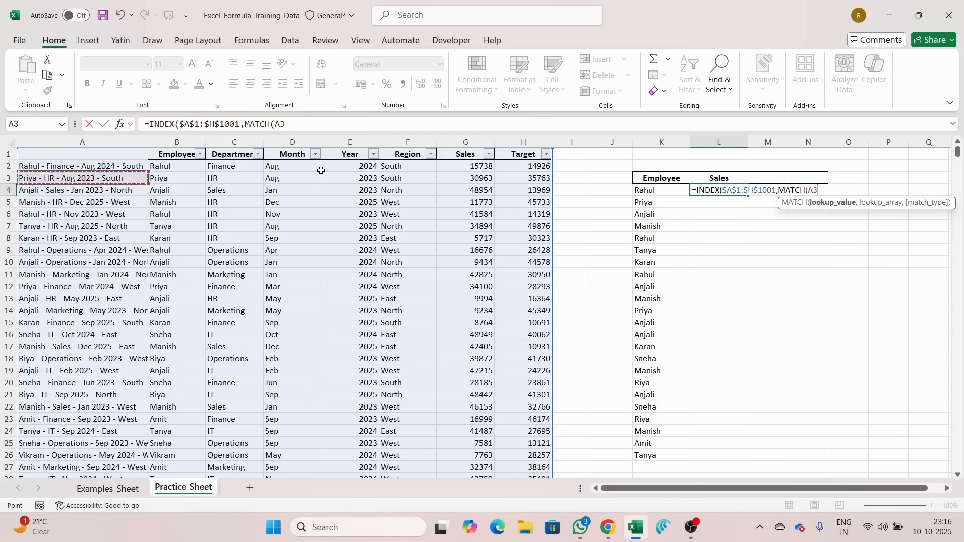
key(F4)
key(F4)
key(F4)
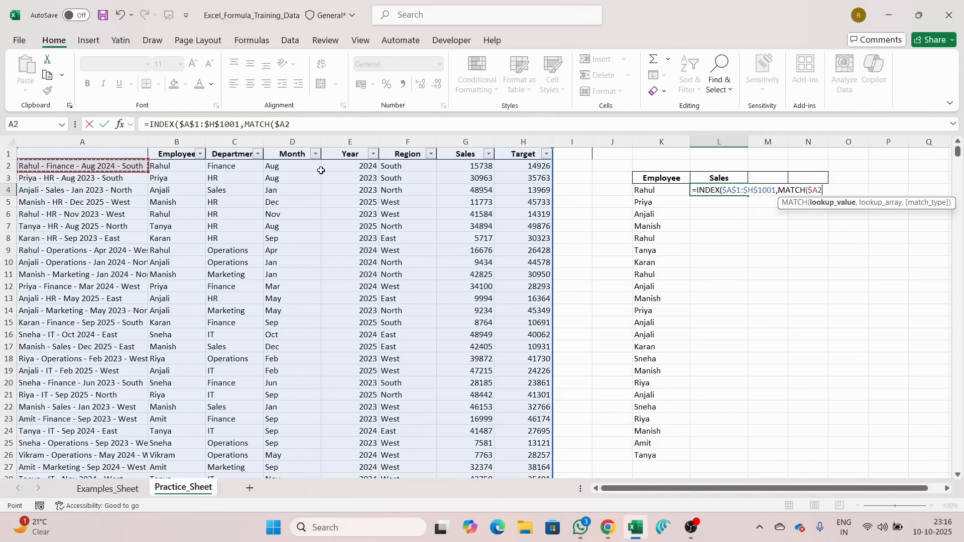
Complete the row MATCH with lookup array $A$1:$A$1001 and match type 0, and open a second MATCH for the column number
text(,)
key(Up)
key(Up)
key(Up)
key(Left)
key(Left)
key(Left)
key(Left)
key(Left)
key(Left)
key(Left)
key(Left)
key(Left)
key(Left)
key(Left)
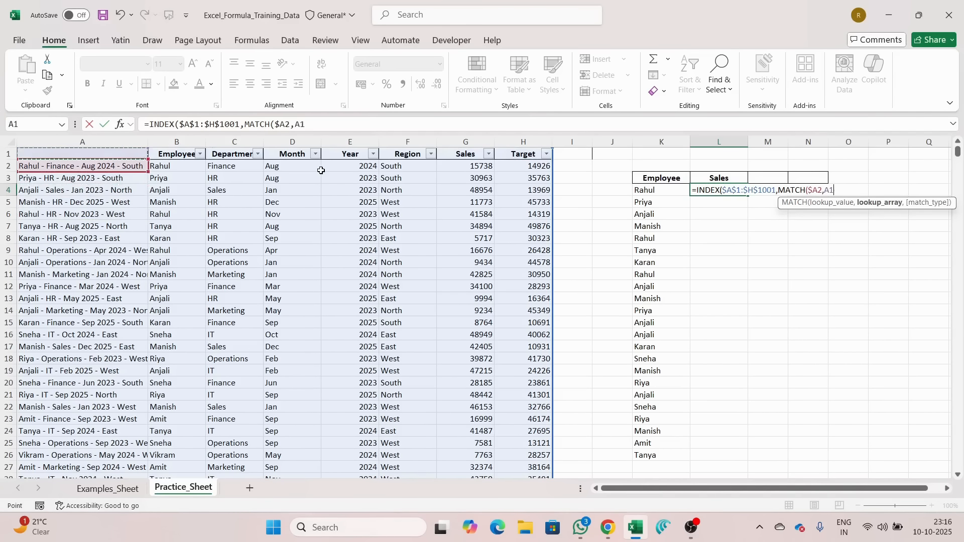
key(shift+Down)
key(ctrl+shift+Down)
key(F4)
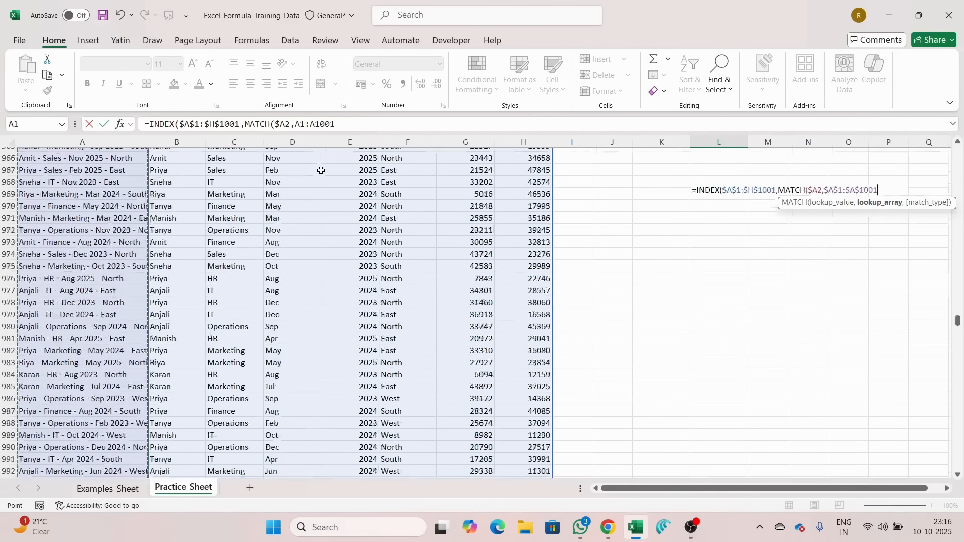
text(,0),MATCH()
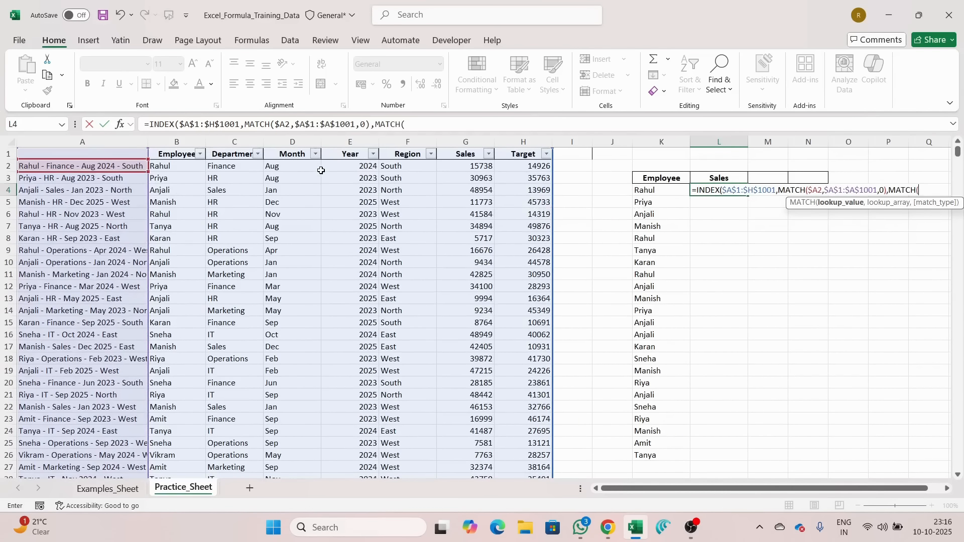
Match header L$3 against $A$1:$H$1 with match type 0 in the second MATCH and enter the finished formula in L4
key(Up)
key(F4)
key(F4)
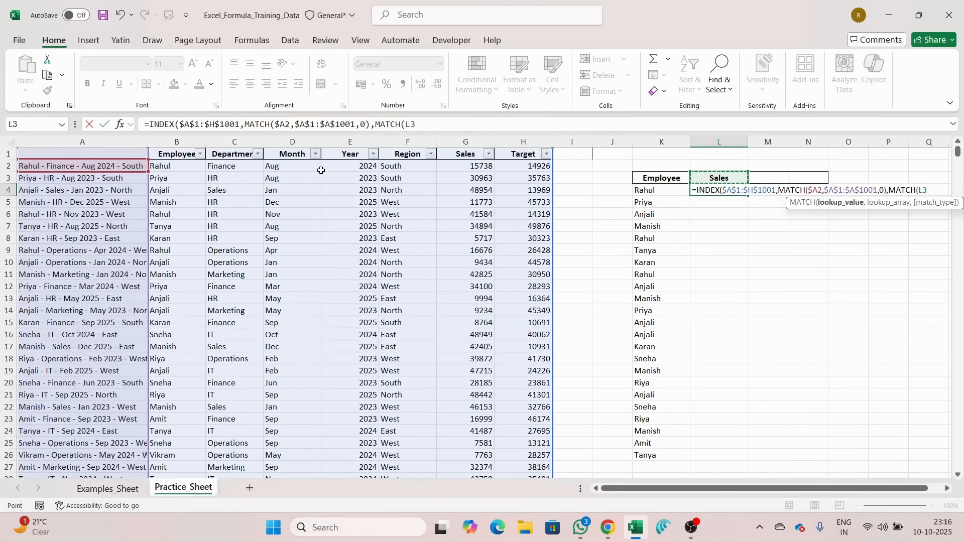
text(,)
key(ctrl+Left)
key(ctrl+Left)
key(ctrl+Up)
key(ctrl+Left)
key(ctrl+Left)
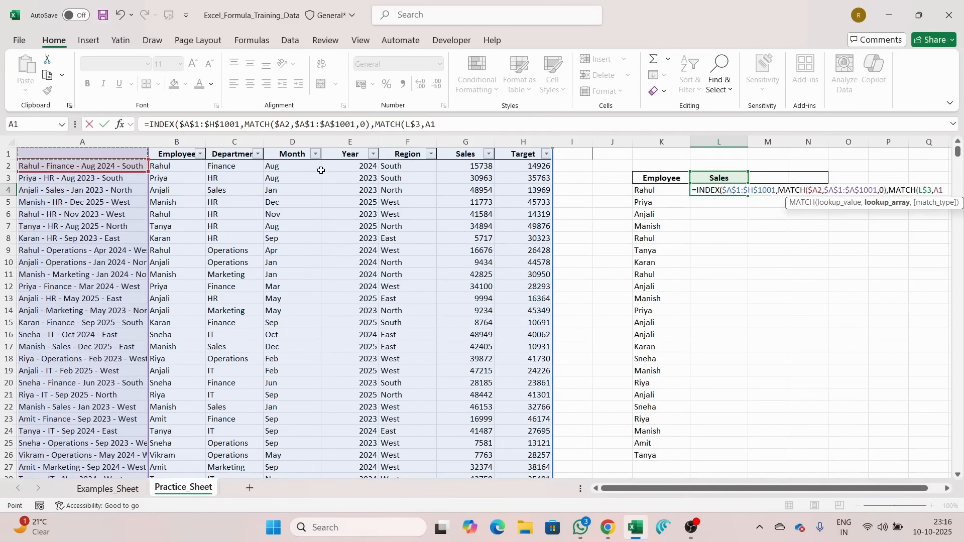
key(ctrl+shift+Right)
key(ctrl+shift+Right)
key(ctrl+shift+Right)
key(F4)
text(,0))
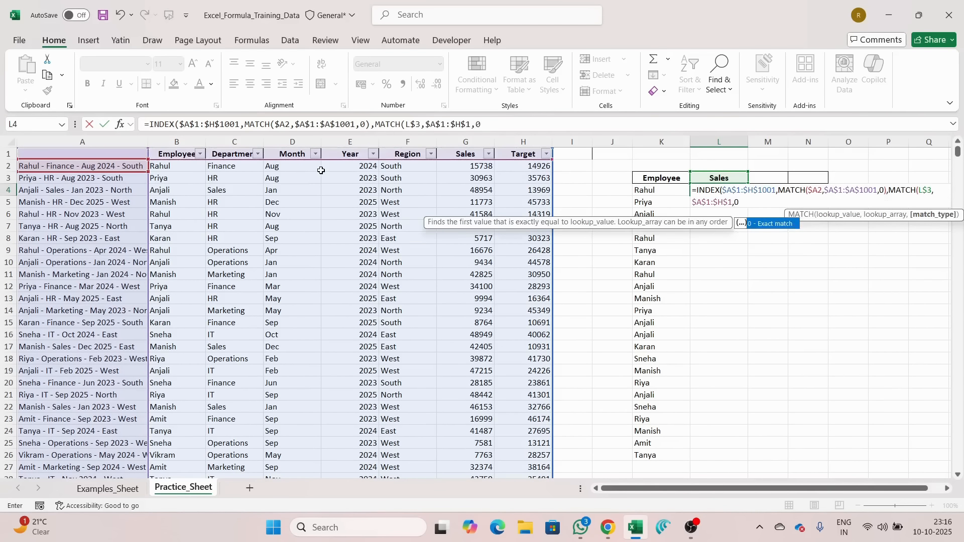
text())
key(ctrl+Return)
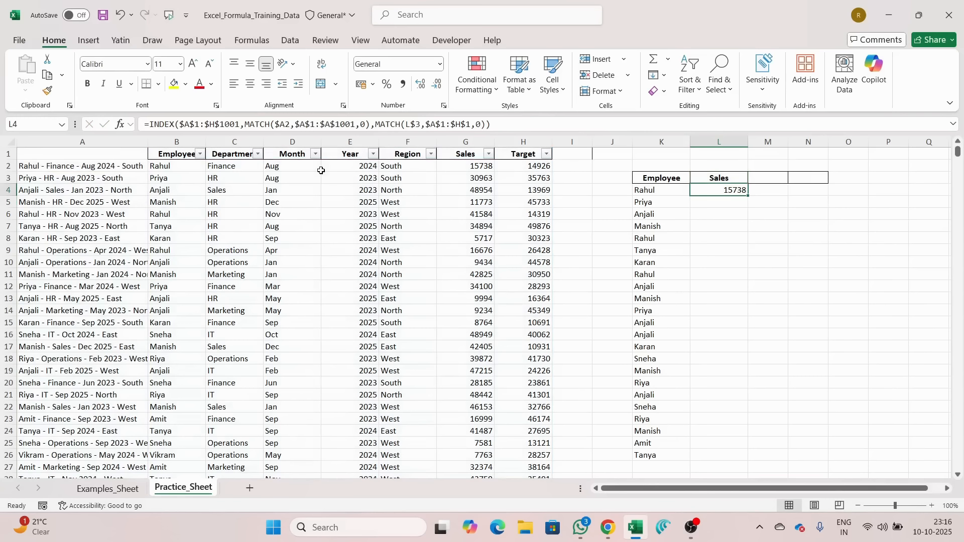
Copy the INDEX-MATCH formula from L4 down the Sales column through L26
key(ctrl+c)
key(Left)
key(ctrl+Down)
key(Right)
key(ctrl+shift+Up)
key(shift+Down)
key(ctrl+v)
key(Escape)
key(Left)
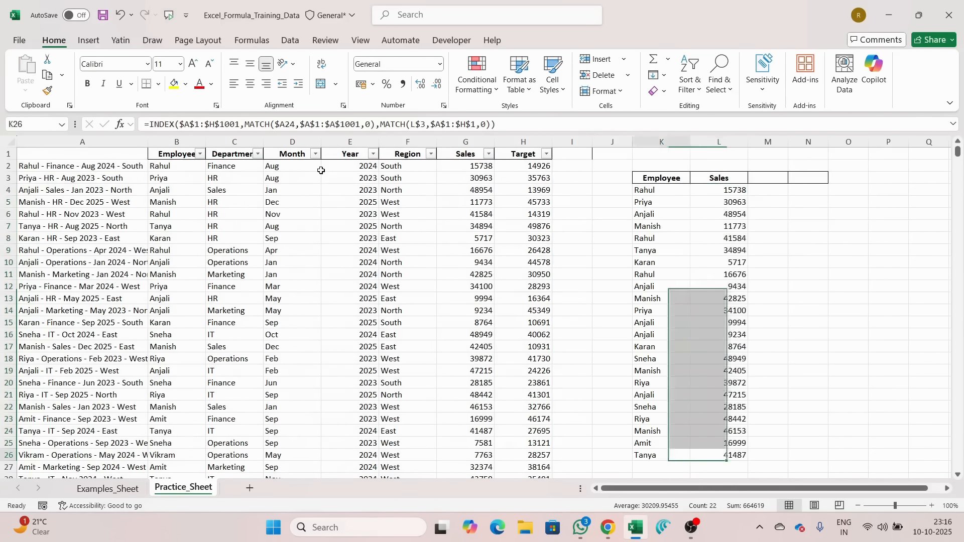
Compare the first looked-up sales entry in row 4 with its source record in row 2
key(Up)
key(ctrl+Up)
key(Down)
key(shift+space)
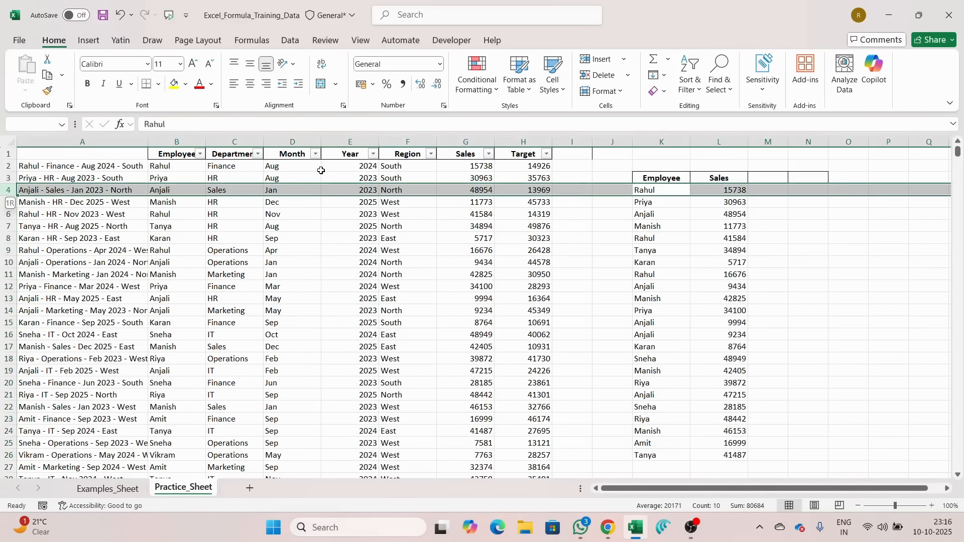
key(Up)
key(Up)
key(Left)
key(Left)
key(Left)
key(Left)
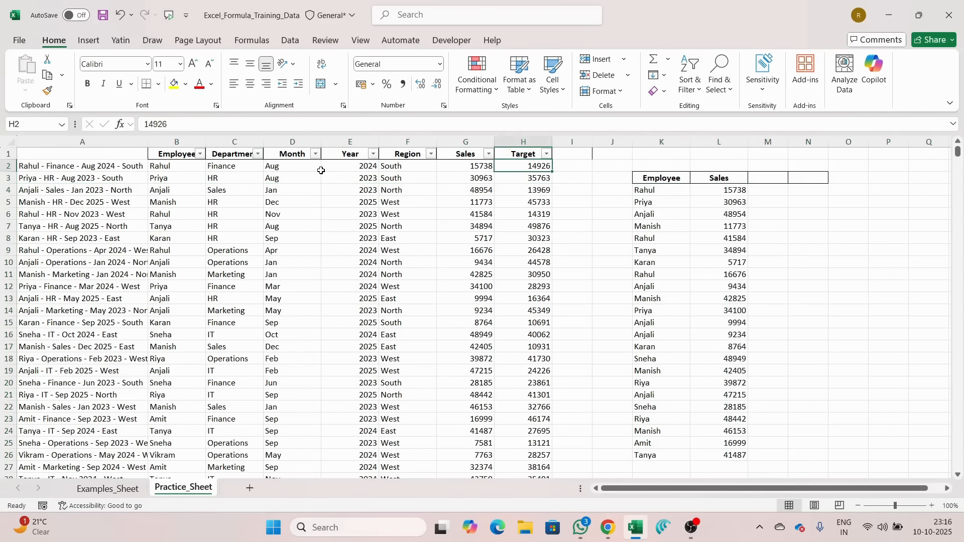
key(shift+space)
key(Down)
key(Right)
key(Right)
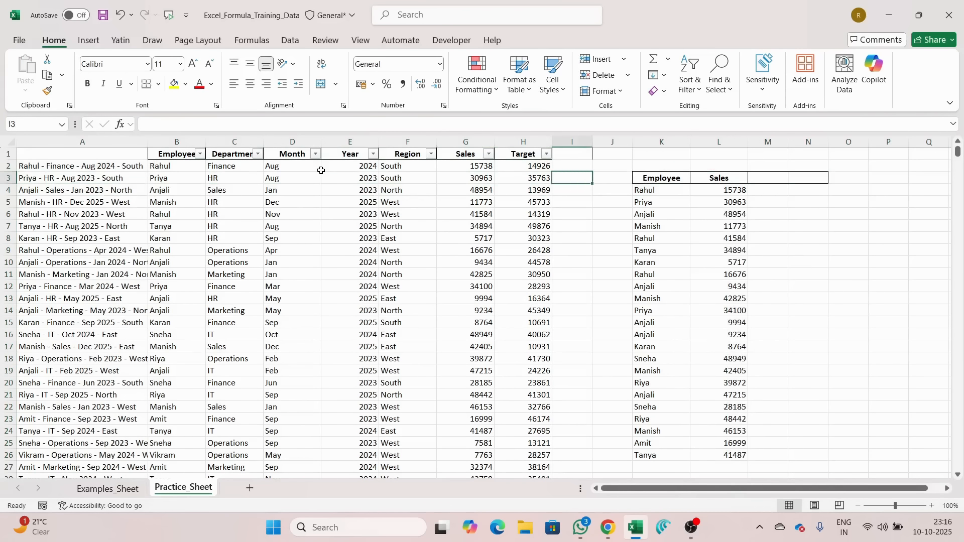
Compare the sales looked up for the repeated employee in K8 with the matching source record in row 6
key(Down)
key(Right)
key(Down)
key(Right)
key(Right)
key(Down)
key(Down)
key(Down)
key(shift+space)
key(Left)
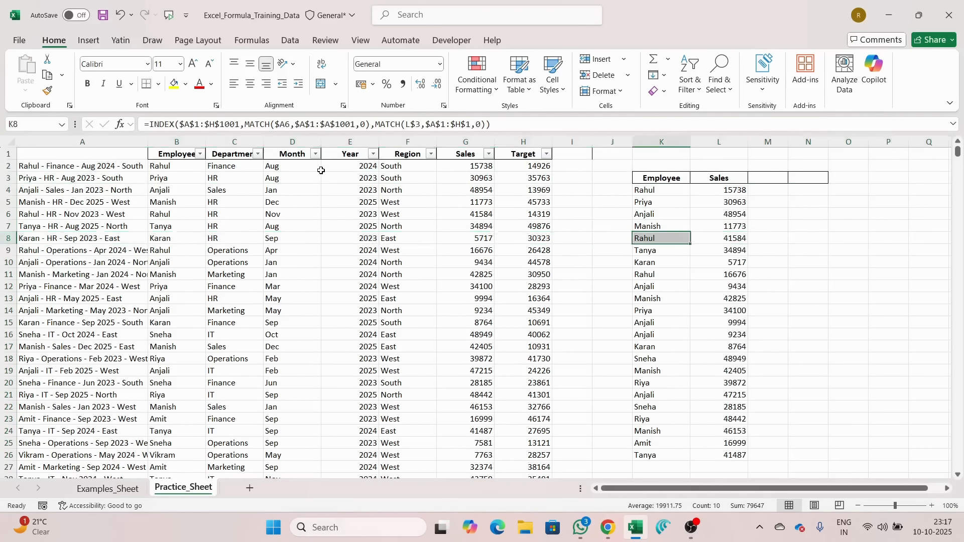
key(Left)
key(Left)
key(Left)
key(Up)
key(Up)
key(Left)
key(Left)
key(Left)
key(Left)
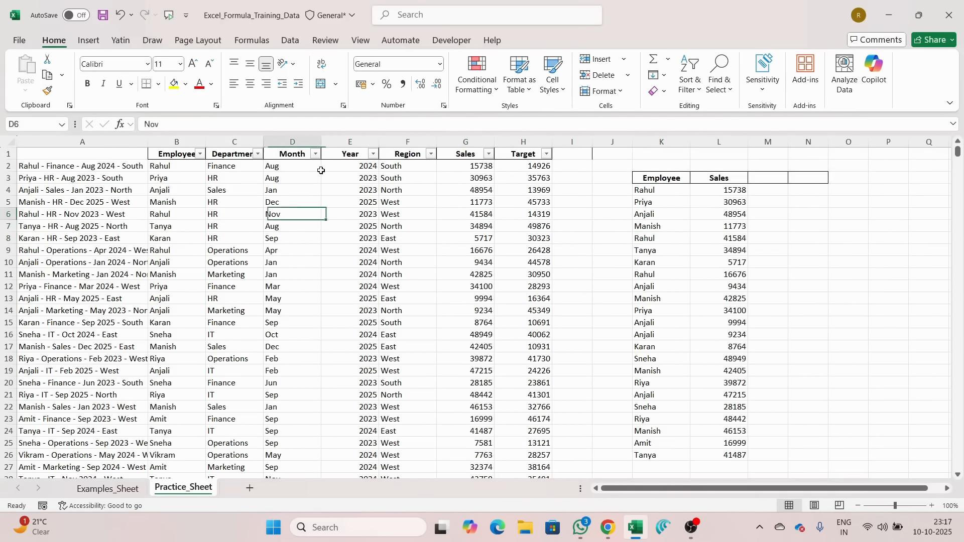
key(Up)
key(Left)
key(Left)
key(Down)
key(shift+space)
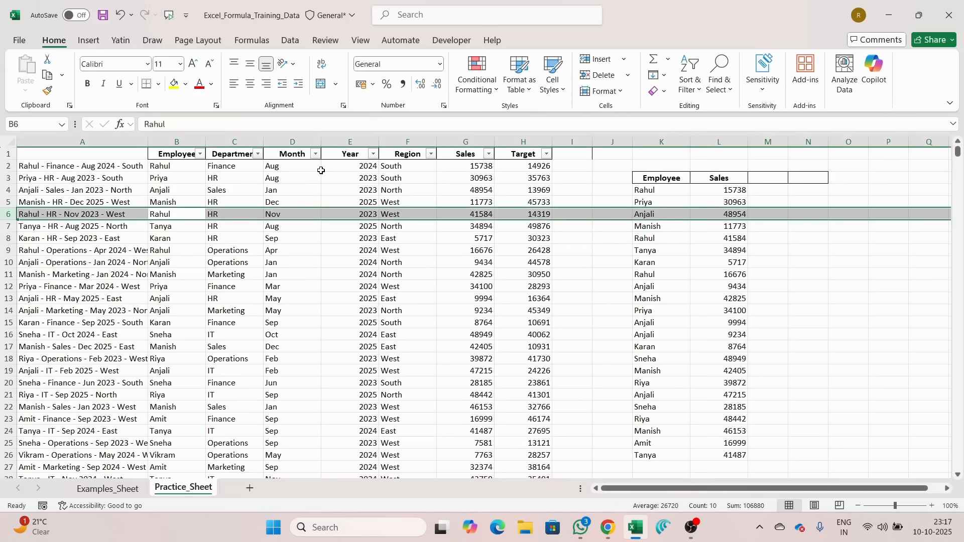
key(Right)
key(Right)
key(Right)
key(Right)
key(Right)
key(Right)
key(Right)
key(Right)
key(Right)
key(Down)
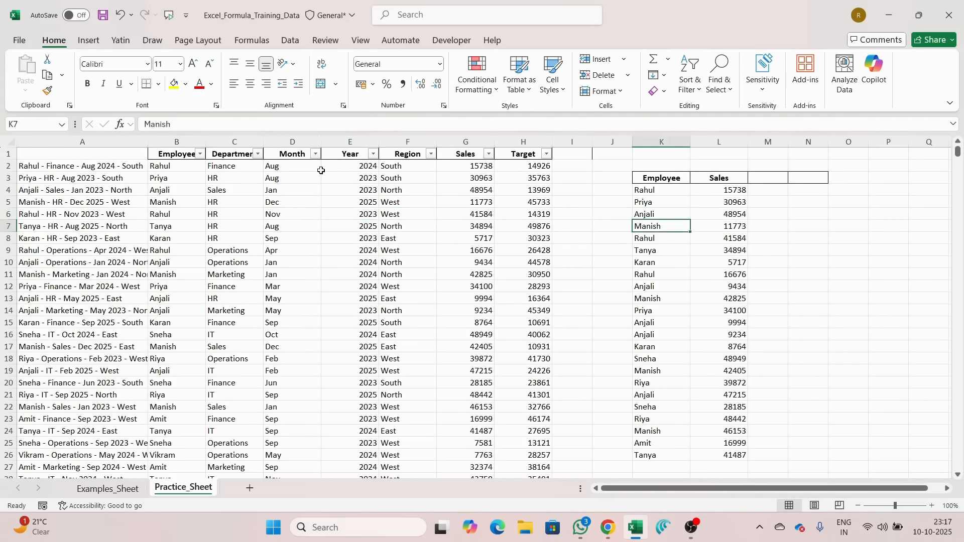
Compare the sales looked up for the repeated employee in K11 with the matching source record in row 9
key(Down)
key(Down)
key(Down)
key(Down)
key(shift+space)
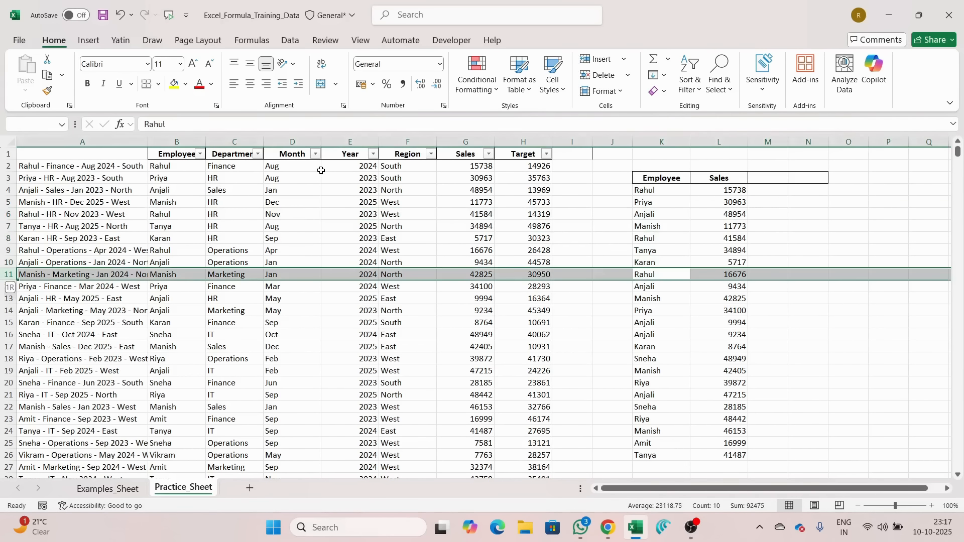
key(Left)
key(Left)
key(Left)
key(Left)
key(Left)
key(Left)
key(Up)
key(Up)
key(shift+space)
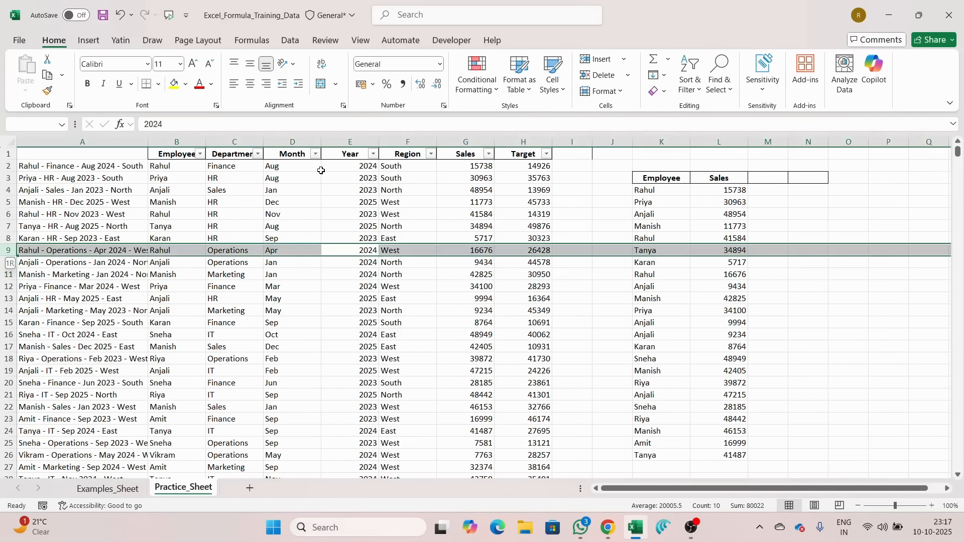
key(Right)
key(Right)
key(Right)
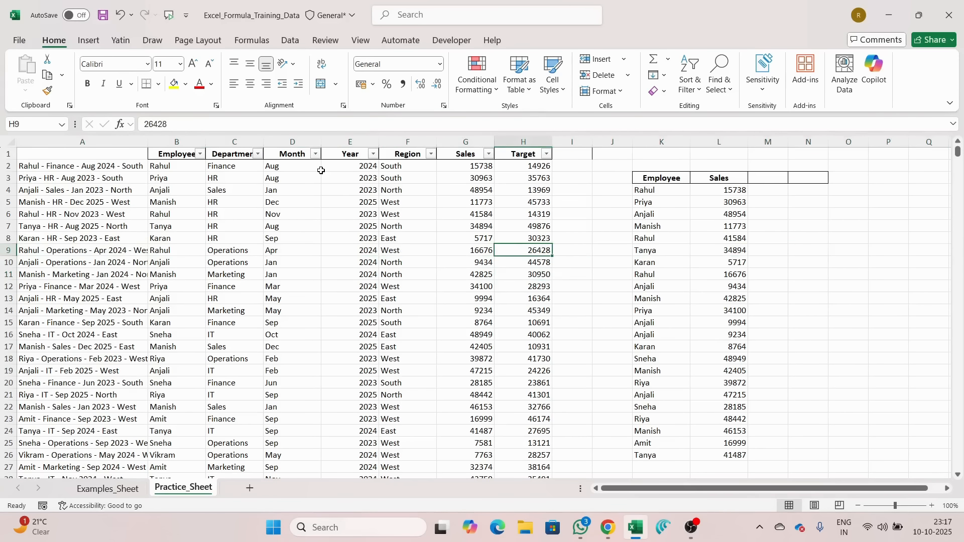
Return the selection to cell A1 at the start of Practice_Sheet
key(Right)
key(Right)
key(Right)
key(ctrl+Home)
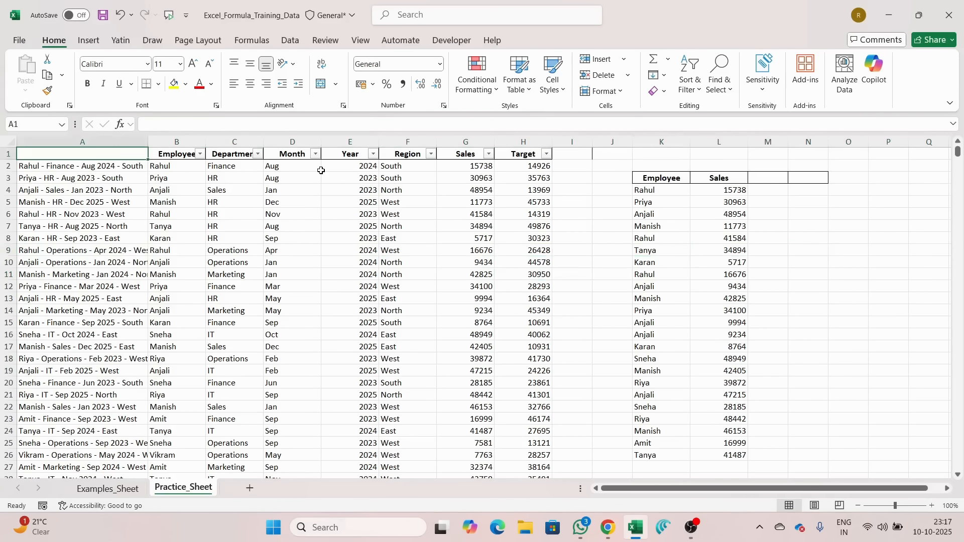